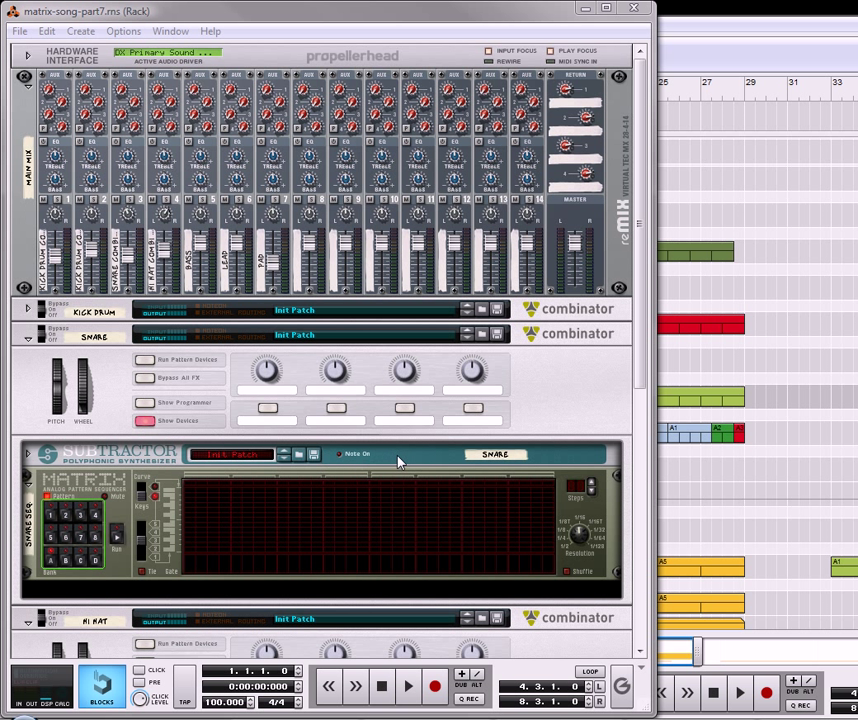
# Select the Snare combinator and scroll down to the empty rack space below the Pad combinator
pyautogui.click(538, 405)
pyautogui.scroll(-6, 540, 420)
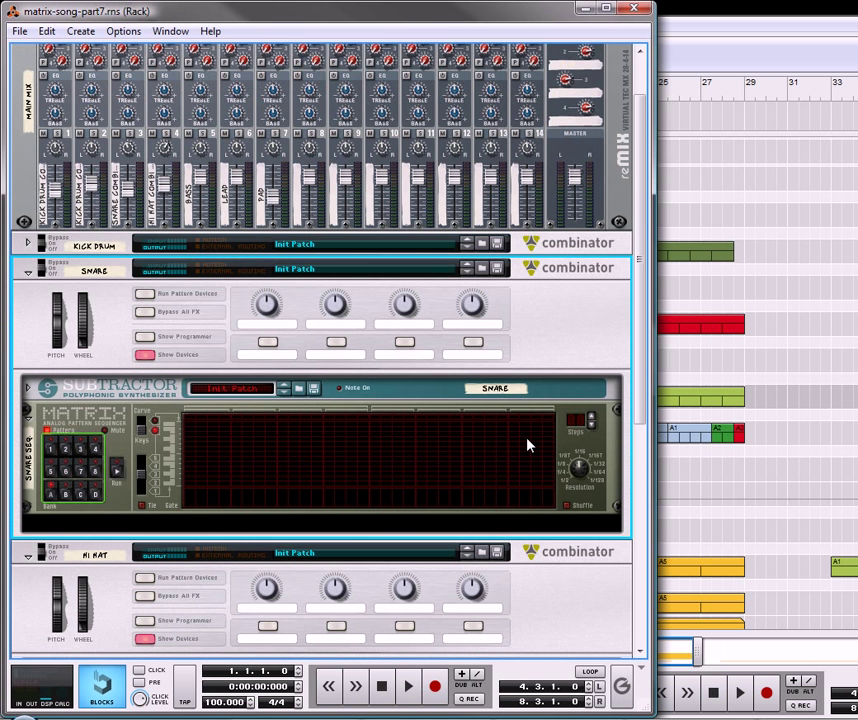
pyautogui.scroll(-4, 524, 445)
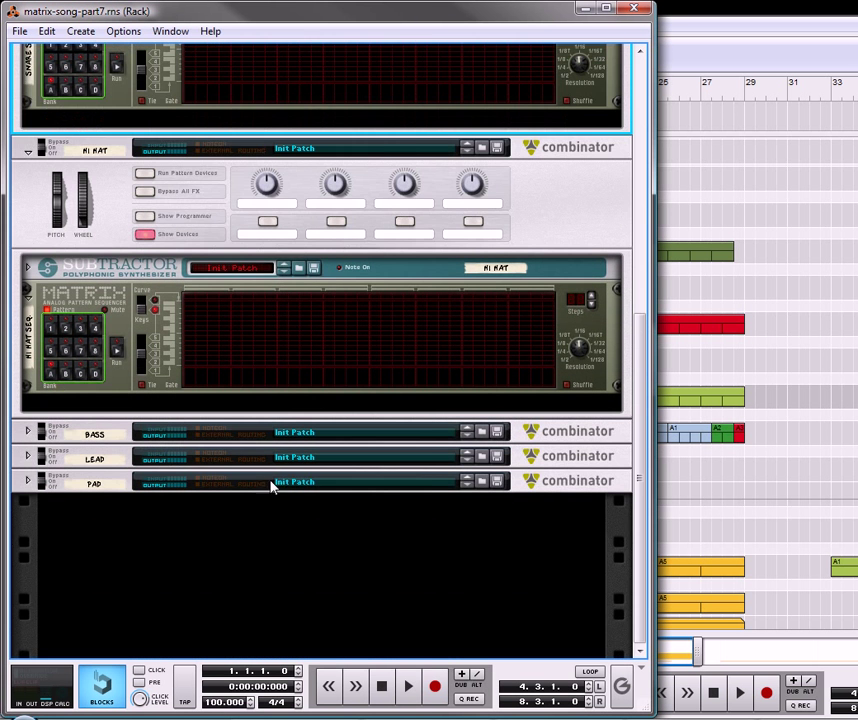
# Create a Thor Polysonic Synthesizer (THOR 2) below the Pad combinator and show its programmer
pyautogui.rightClick(215, 558)
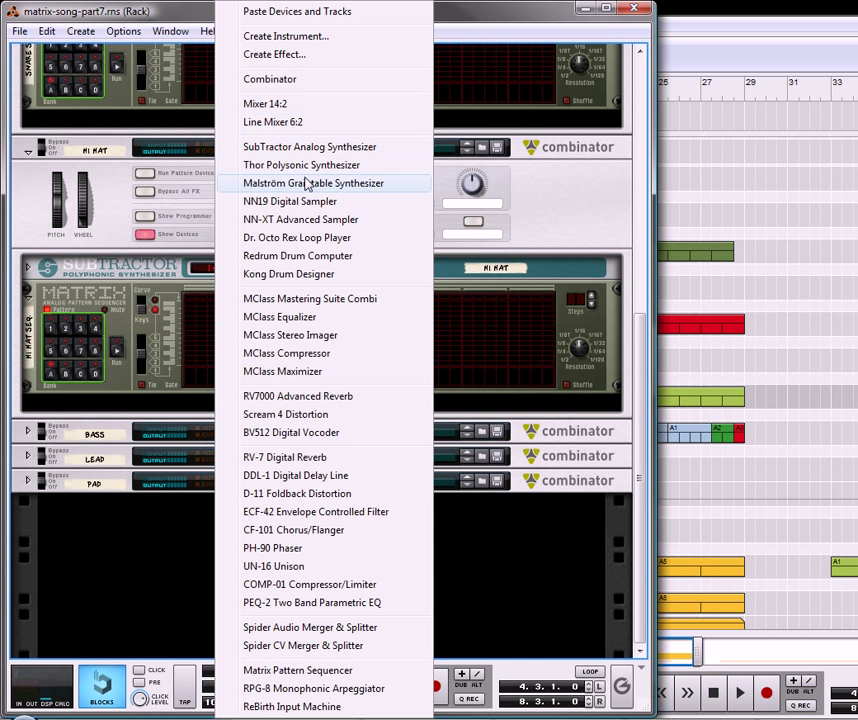
pyautogui.click(309, 173)
pyautogui.click(116, 530)
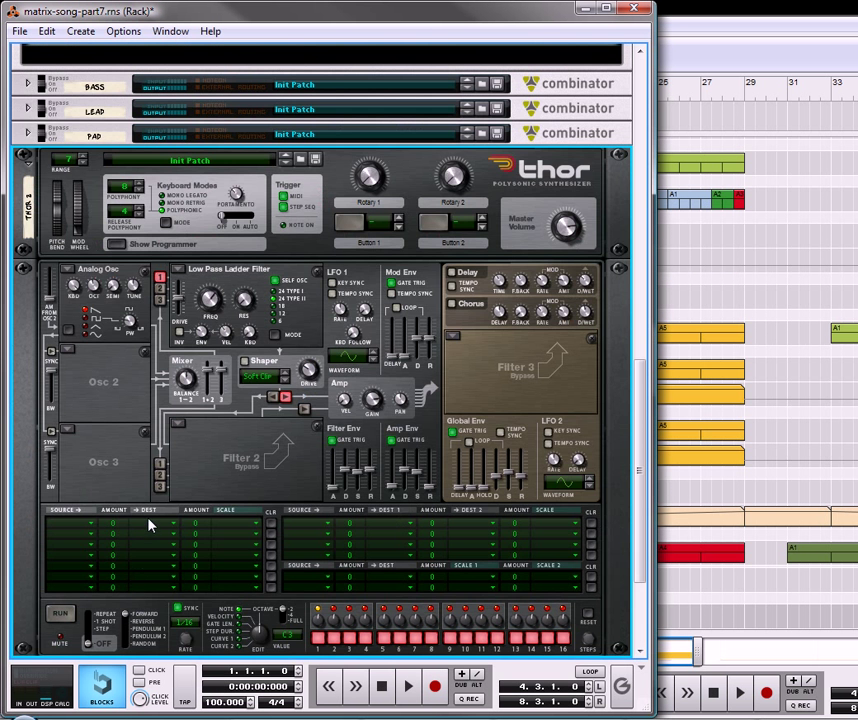
pyautogui.moveTo(634, 560)
pyautogui.mouseDown()
pyautogui.moveTo(641, 225)
pyautogui.moveTo(628, 502)
pyautogui.moveTo(640, 548)
pyautogui.mouseUp()
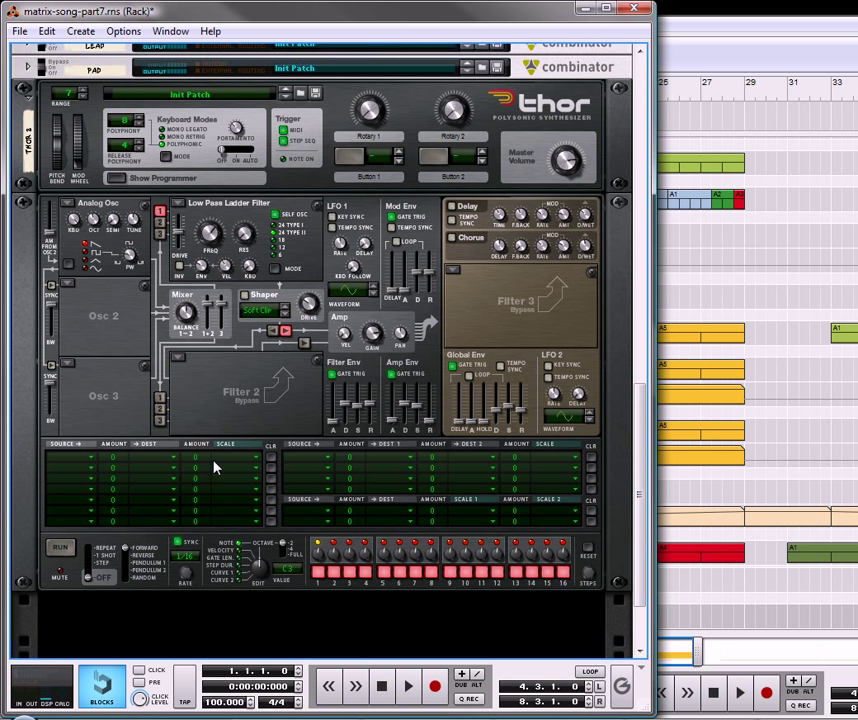
# Set Thor's Osc 1 and Osc 2 types to FM Pair
pyautogui.click(67, 204)
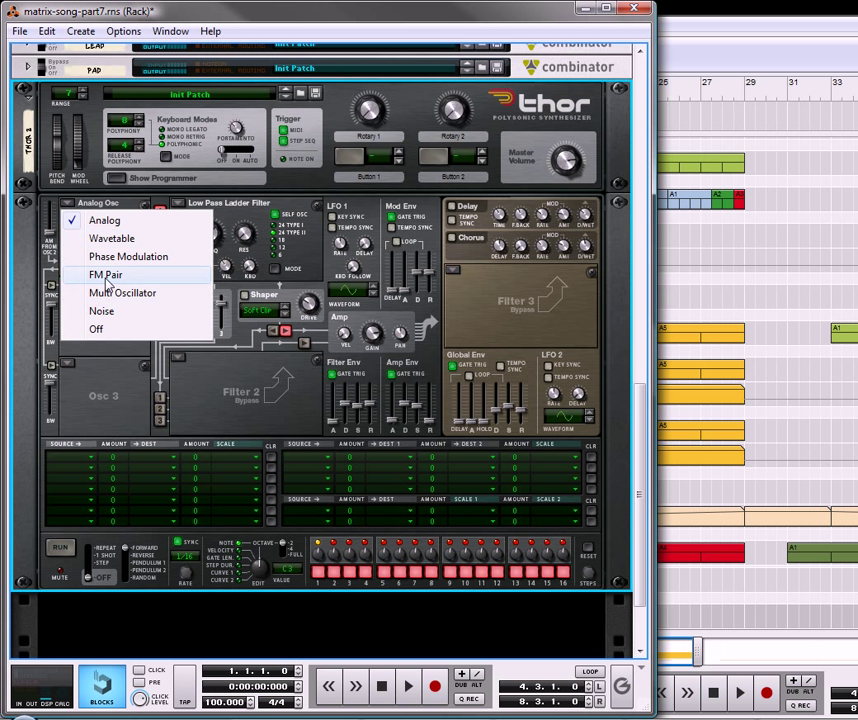
pyautogui.click(106, 275)
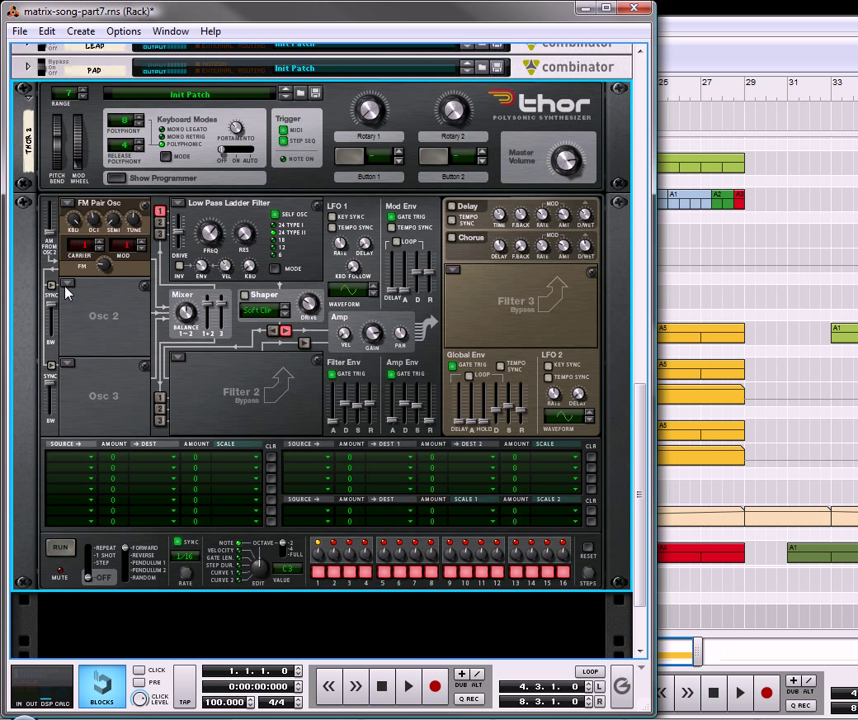
pyautogui.click(66, 287)
pyautogui.click(112, 354)
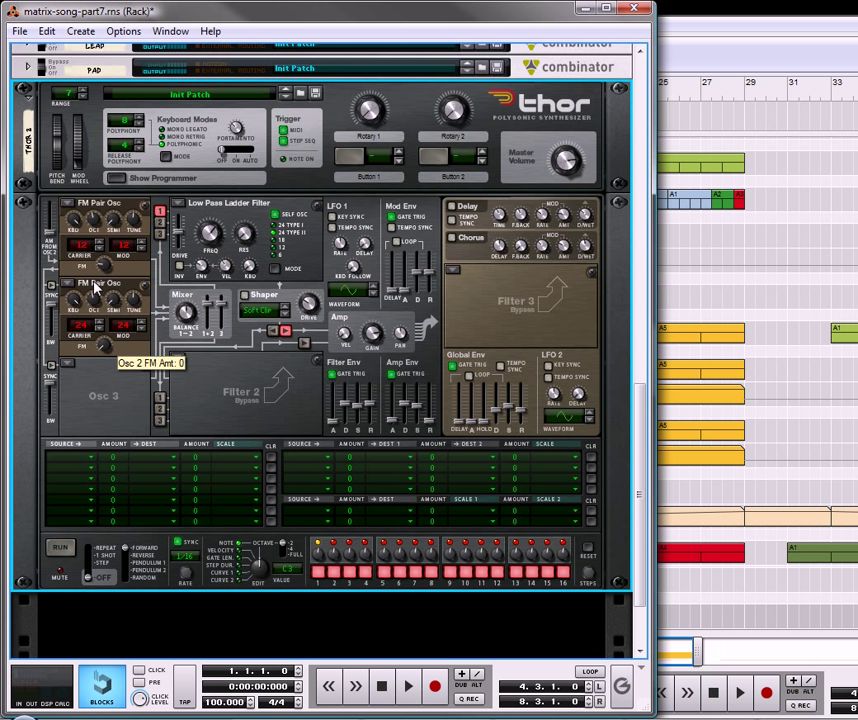
# Raise Osc 1 octave to 5 and Osc 2 to 6, tuning them to 17 and -17
pyautogui.moveTo(93, 226); pyautogui.dragTo(99, 216)
pyautogui.moveTo(96, 300); pyautogui.dragTo(99, 293)
pyautogui.moveTo(140, 219); pyautogui.dragTo(146, 212)
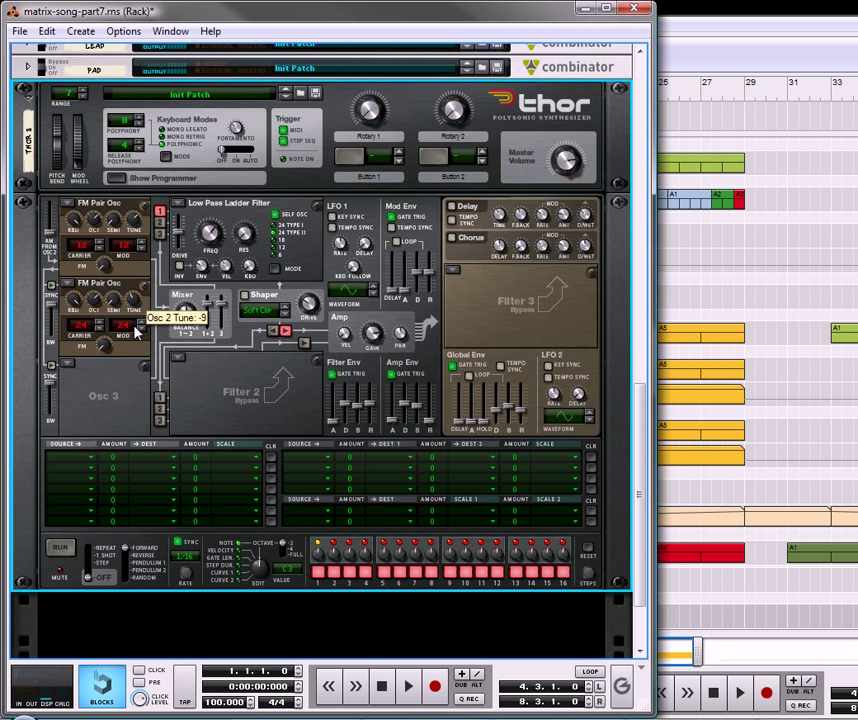
pyautogui.moveTo(136, 333); pyautogui.dragTo(138, 338)
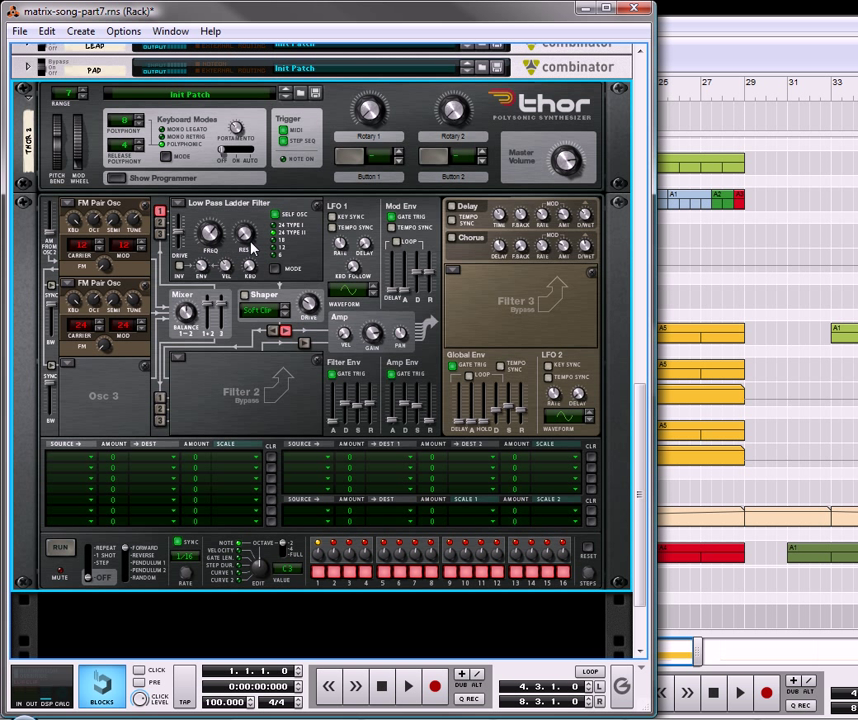
# Set the Low Pass Ladder filter RES to 79 and the Filter Env sustain slider to -9.9 dB
pyautogui.moveTo(250, 246); pyautogui.dragTo(270, 212)
pyautogui.moveTo(360, 416); pyautogui.dragTo(408, 412)
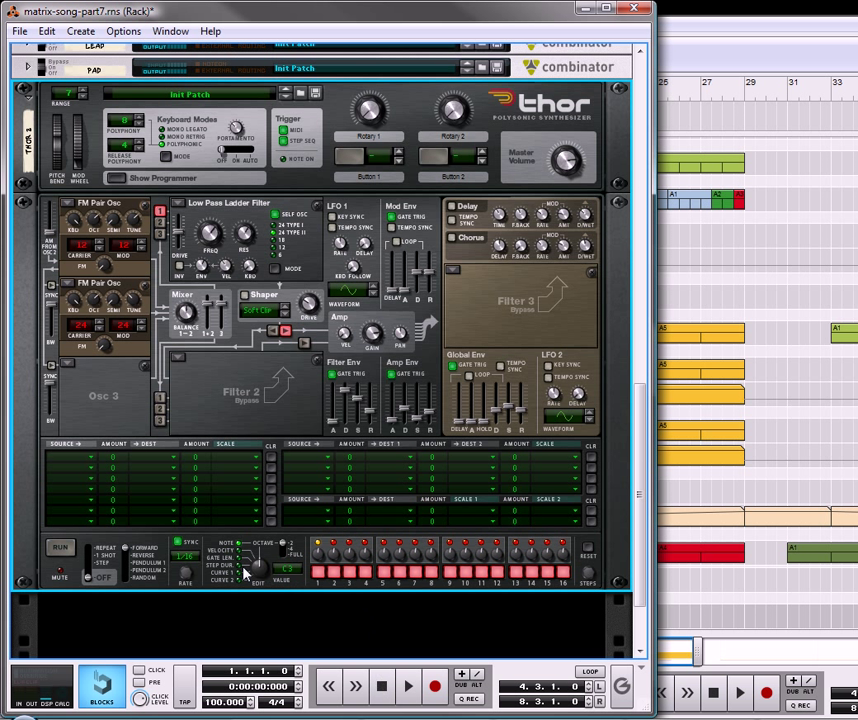
# Add a Matrix Pattern Sequencer below Thor and place notes on steps 1, 2 and 7–10
pyautogui.rightClick(220, 587)
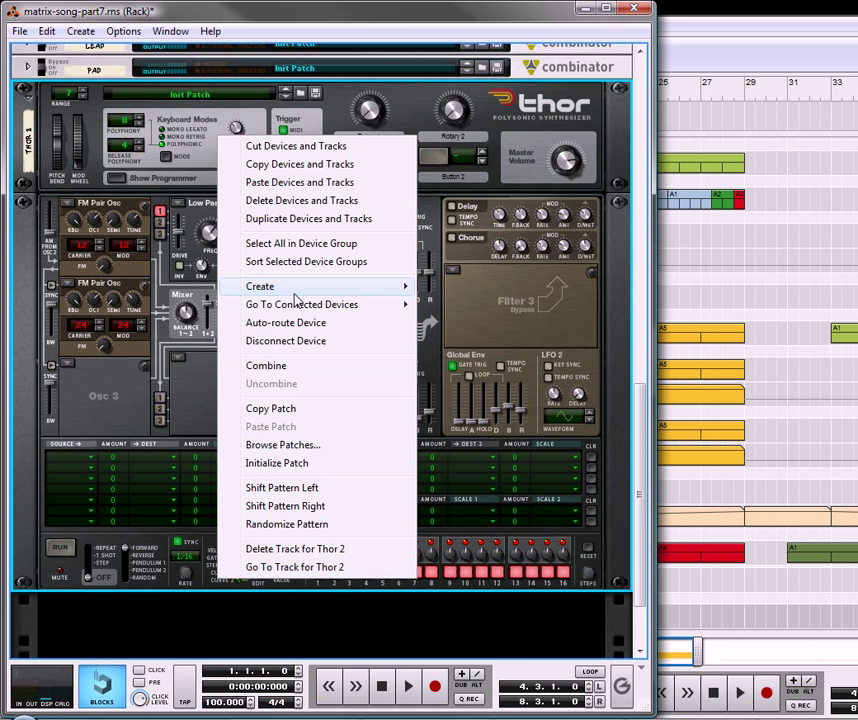
pyautogui.moveTo(349, 288)
pyautogui.click(494, 694)
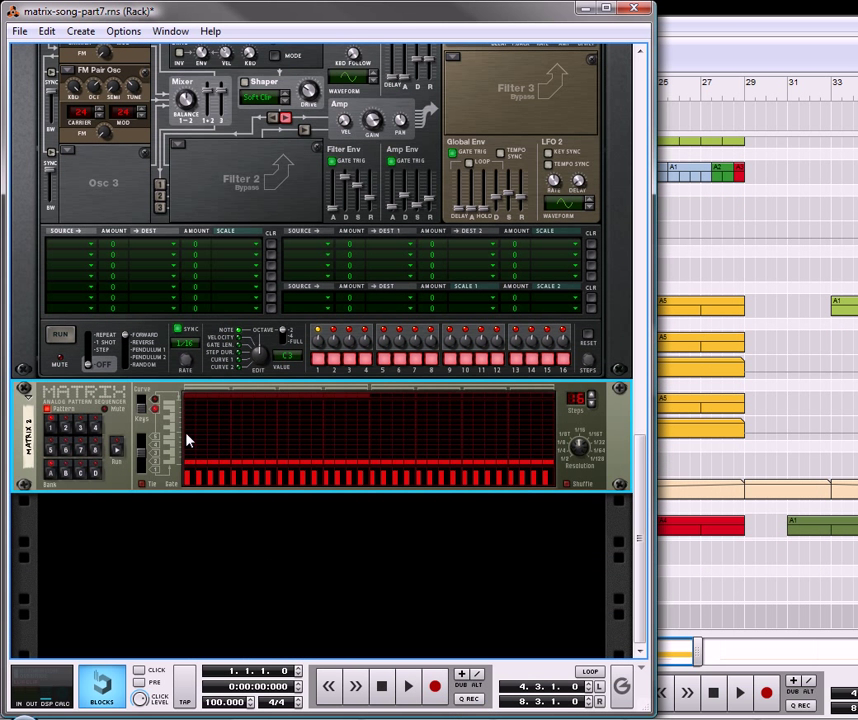
pyautogui.click(190, 441)
pyautogui.click(201, 433)
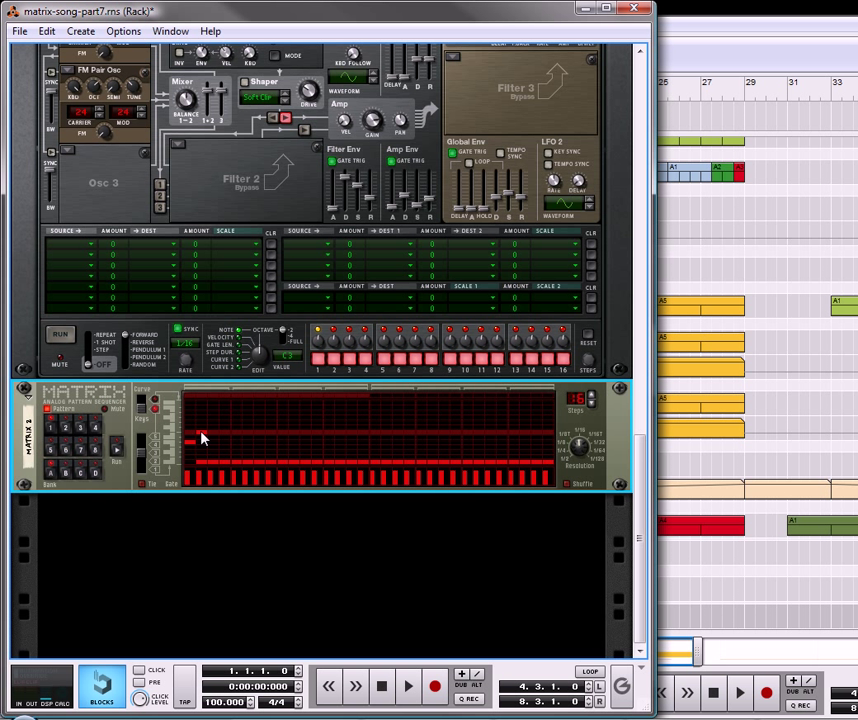
pyautogui.click(258, 456)
pyautogui.click(270, 423)
pyautogui.click(283, 447)
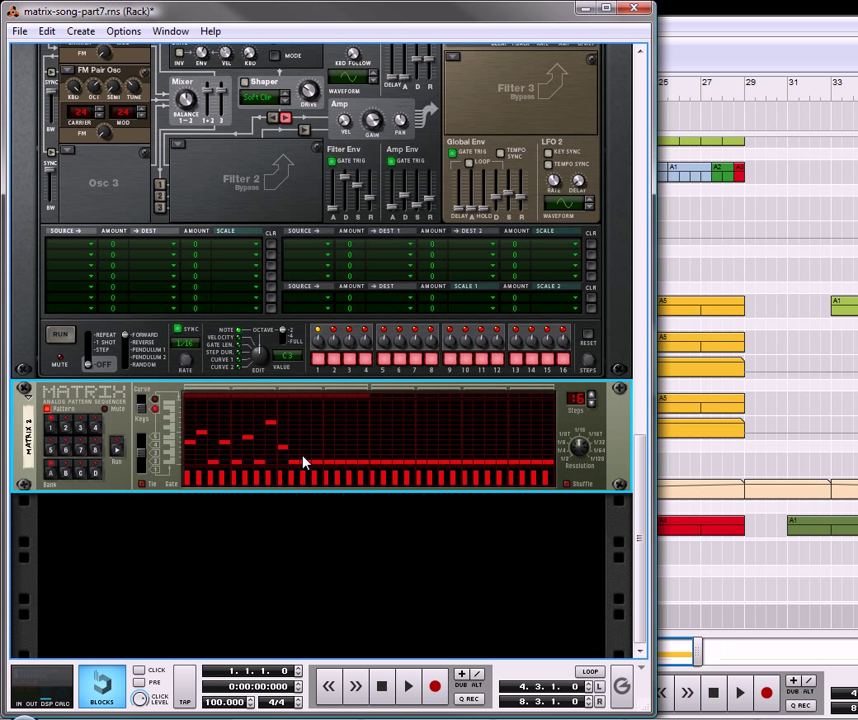
pyautogui.click(305, 452)
# Set Thor's oscillator 1–2 mixer balance to 32 and filter 1 resonance to 83
pyautogui.scroll(5, 116, 474)
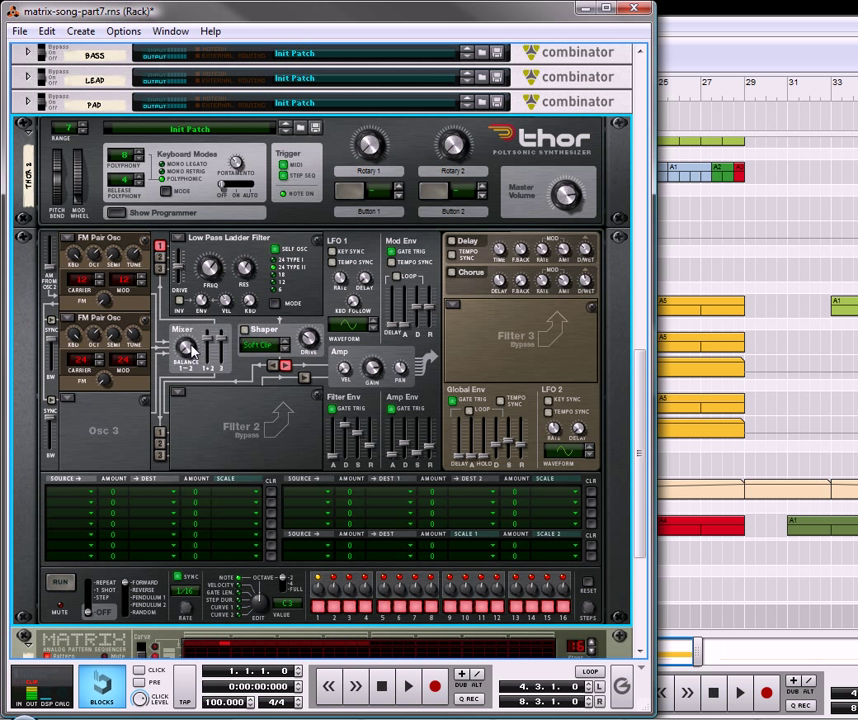
pyautogui.moveTo(193, 362); pyautogui.dragTo(198, 318)
pyautogui.moveTo(247, 290)
pyautogui.mouseDown()
pyautogui.moveTo(257, 320)
pyautogui.moveTo(262, 280)
pyautogui.mouseUp()
pyautogui.scroll(-5, 201, 373)
pyautogui.scroll(-1, 201, 373)
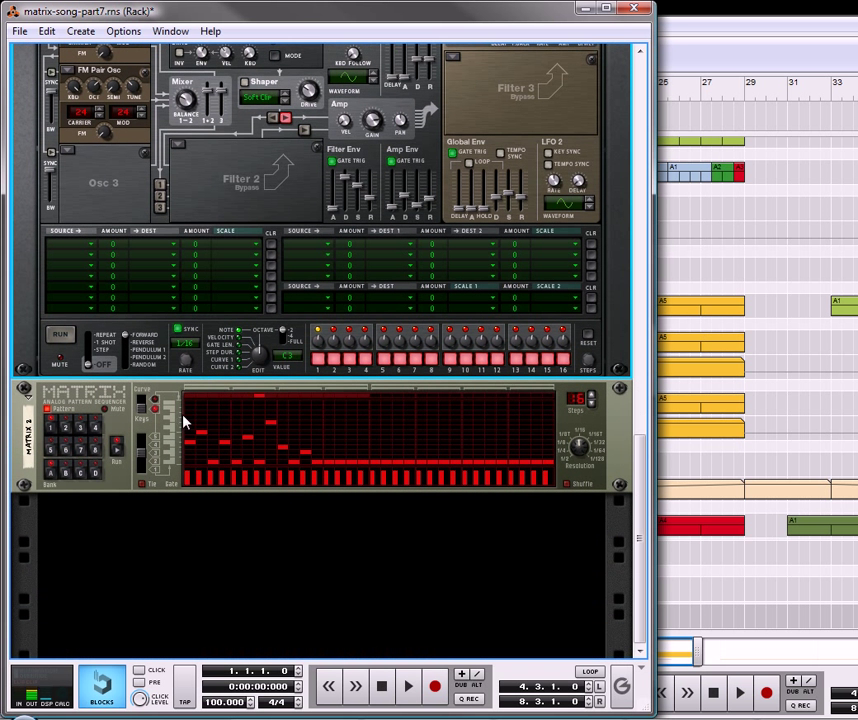
# Add Matrix 3 below Matrix 2, flip the rack and move the cable from its Curve CV jack
pyautogui.rightClick(120, 486)
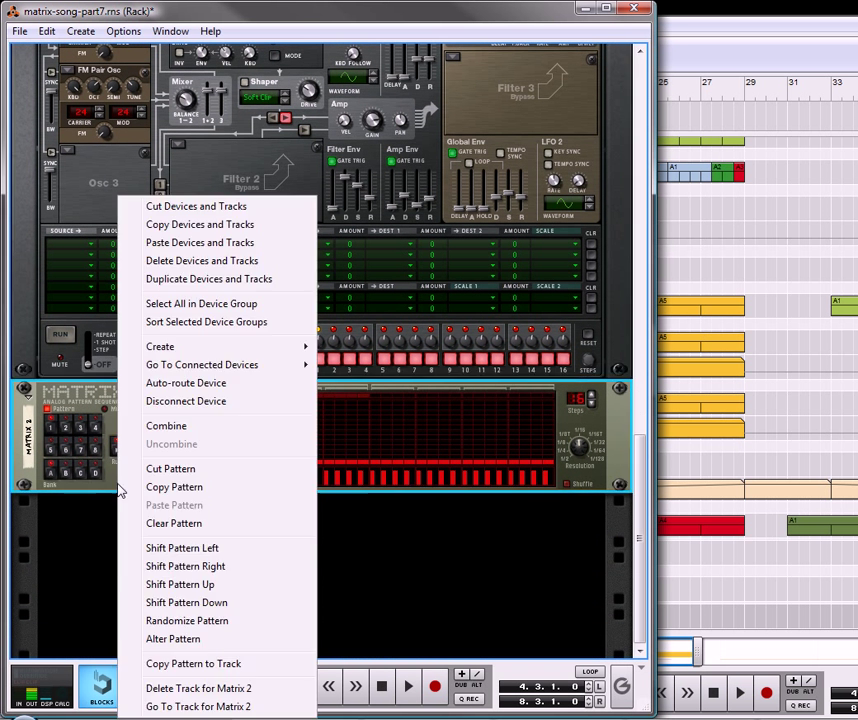
pyautogui.moveTo(230, 346)
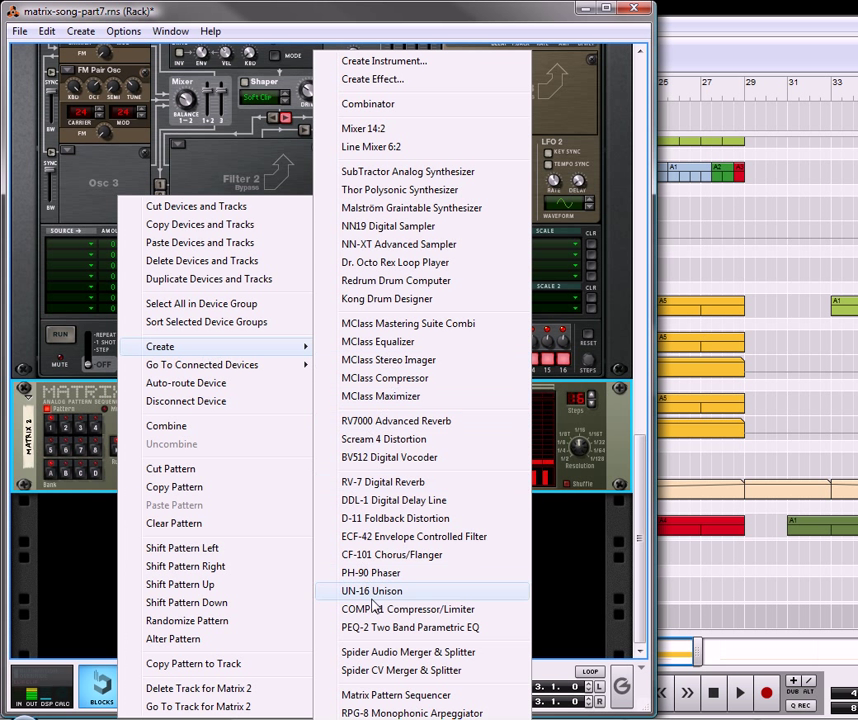
pyautogui.click(397, 696)
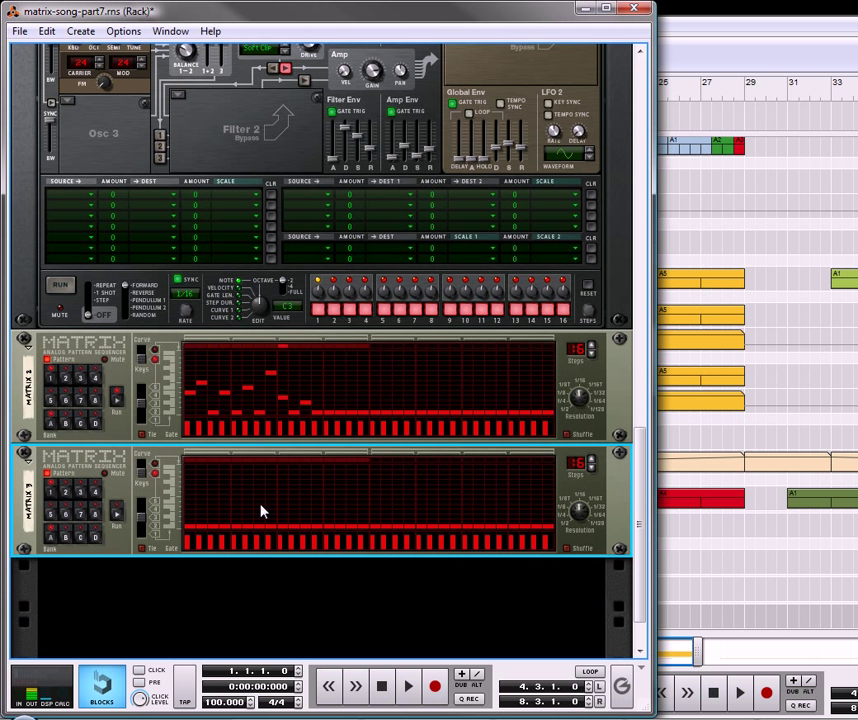
pyautogui.press('Tab')
pyautogui.moveTo(71, 486); pyautogui.dragTo(308, 160)
# Switch on Thor's chorus and shorten its delay to about 7.2 ms
pyautogui.scroll(-5, 292, 480)
pyautogui.press('Tab')
pyautogui.scroll(-2, 301, 450)
pyautogui.scroll(3, 455, 405)
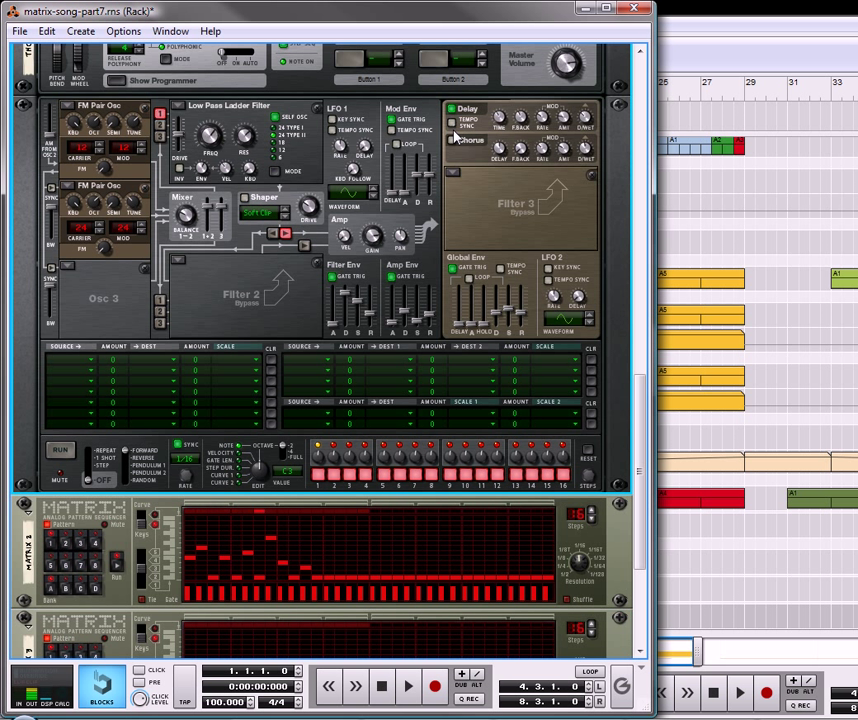
pyautogui.click(452, 140)
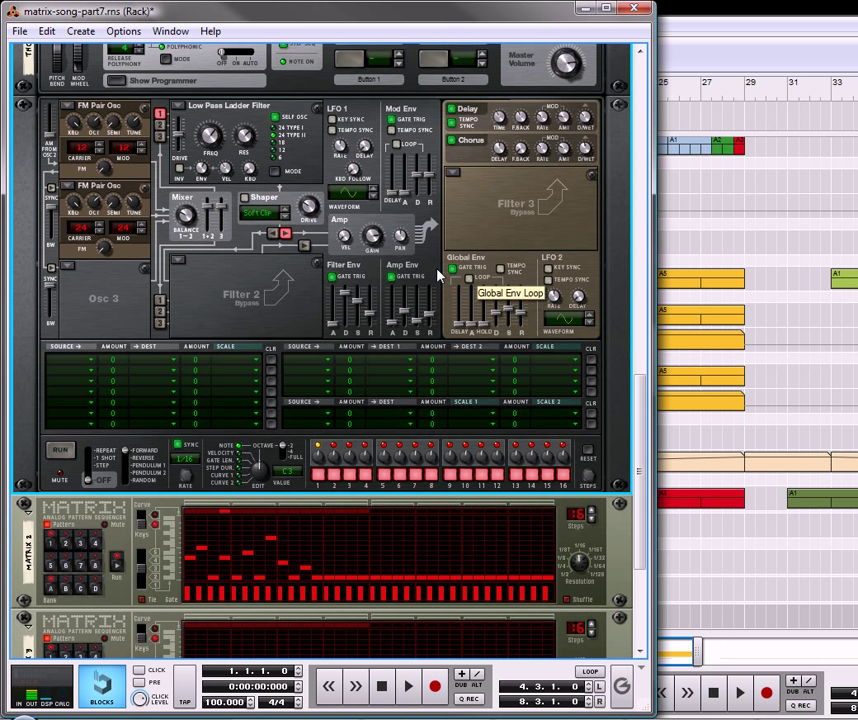
pyautogui.scroll(2, 465, 285)
pyautogui.moveTo(505, 226)
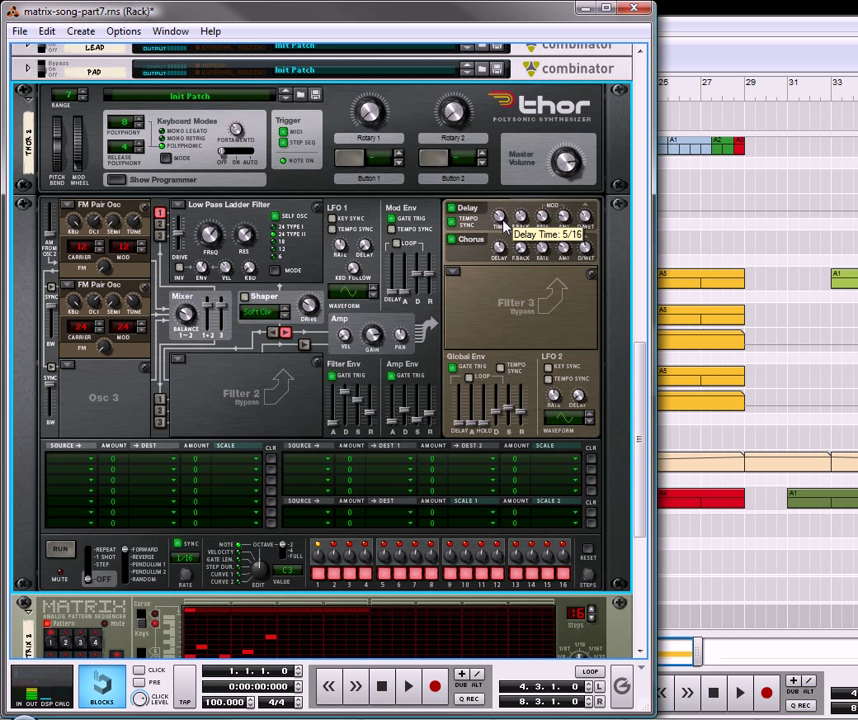
pyautogui.moveTo(504, 228)
pyautogui.mouseDown()
pyautogui.moveTo(504, 238)
pyautogui.moveTo(503, 231)
pyautogui.mouseUp()
pyautogui.moveTo(558, 245)
pyautogui.moveTo(585, 212)
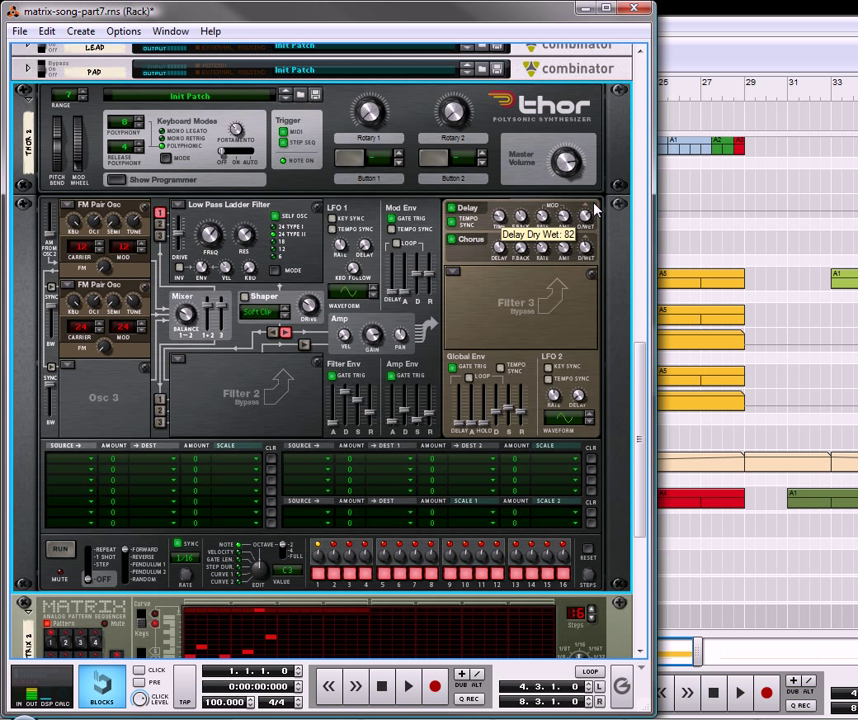
pyautogui.moveTo(594, 237)
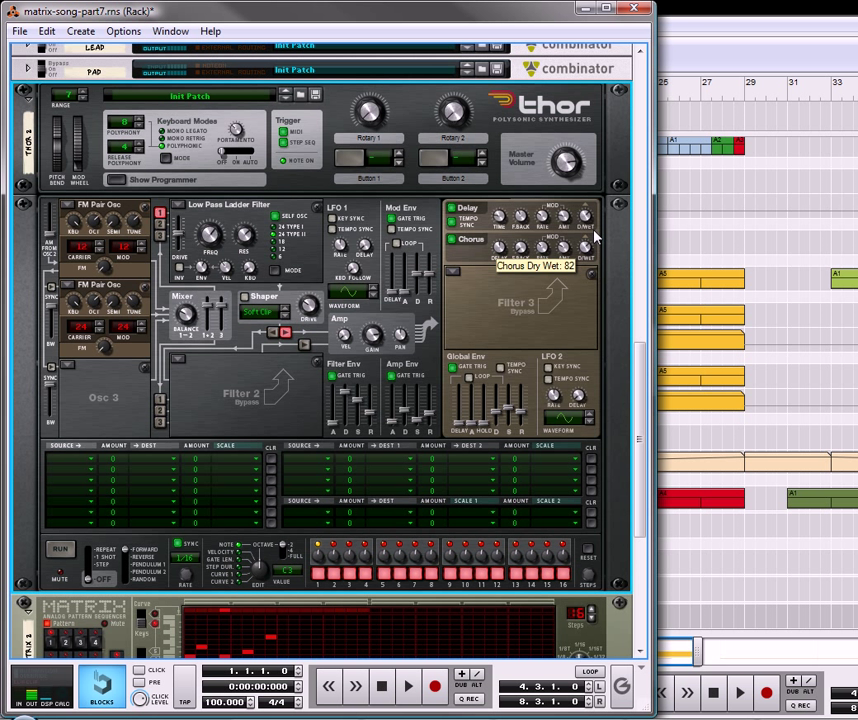
pyautogui.moveTo(498, 247); pyautogui.dragTo(515, 275)
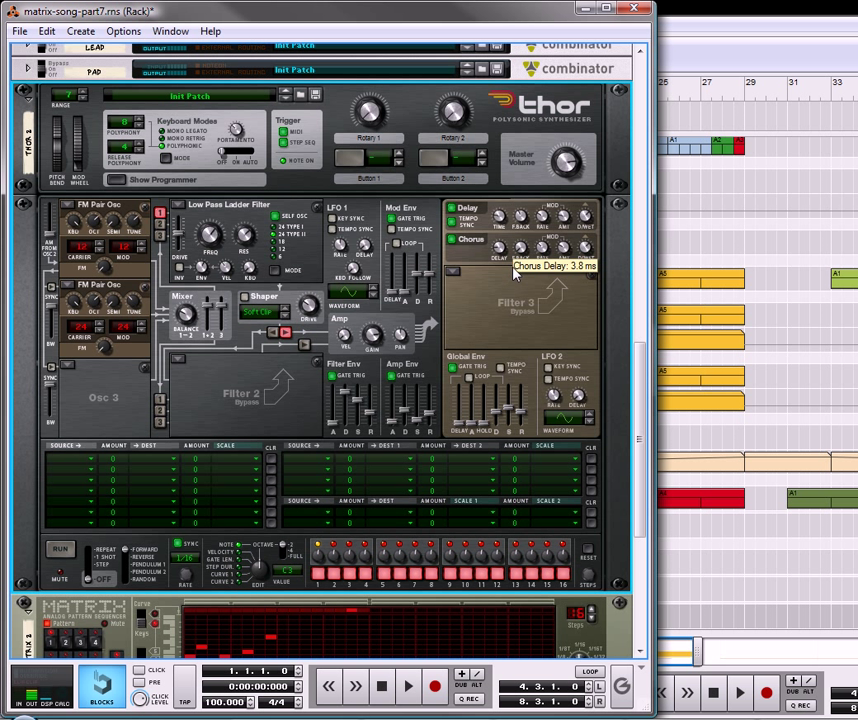
# On the rack's back, cable Matrix 3's Note CV output up to Thor
pyautogui.scroll(-2, 170, 212)
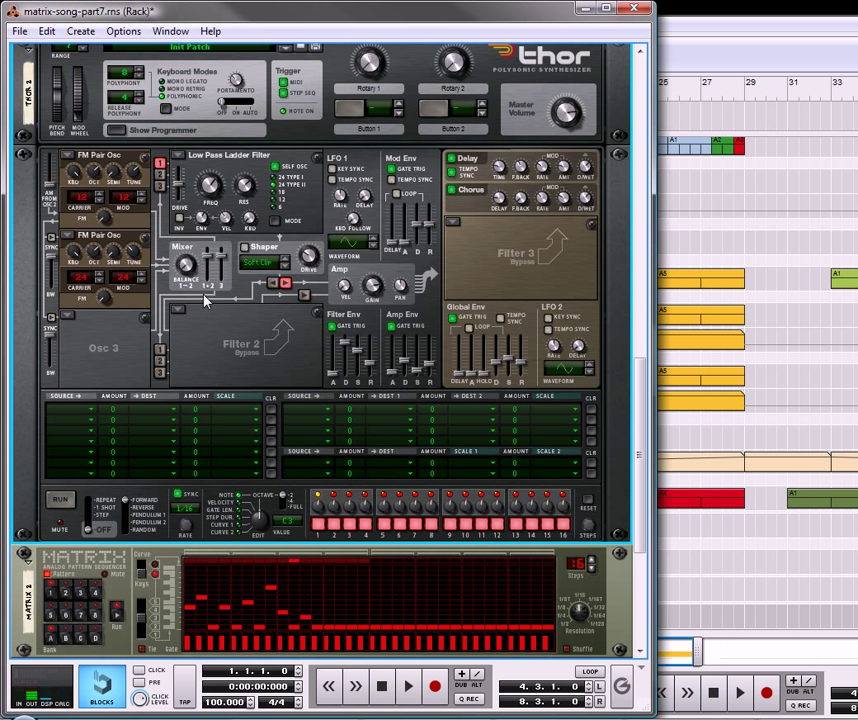
pyautogui.scroll(-8, 200, 293)
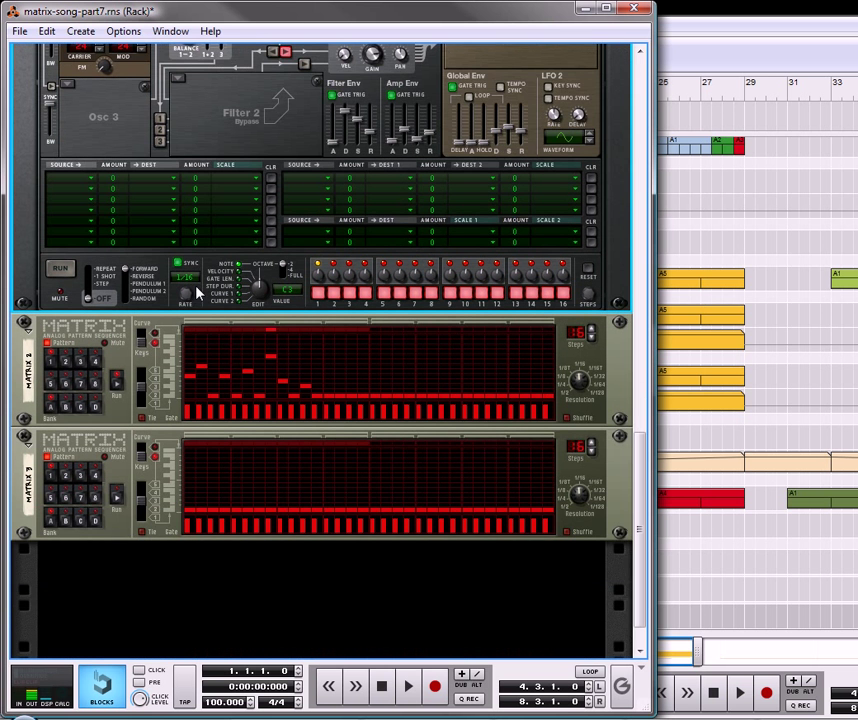
pyautogui.scroll(4, 250, 295)
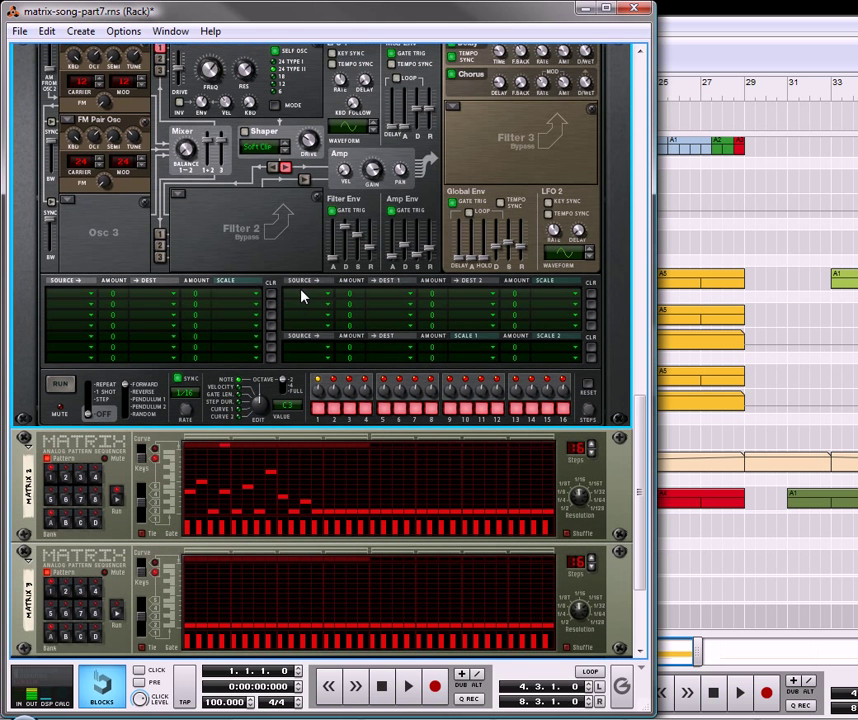
pyautogui.scroll(2, 302, 305)
pyautogui.scroll(-4, 230, 420)
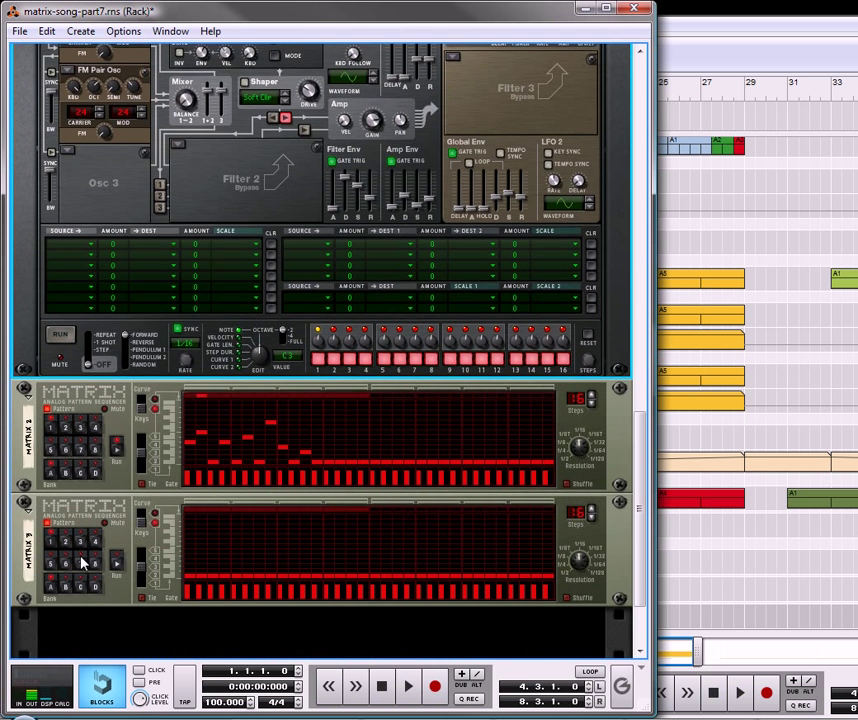
pyautogui.press('Tab')
pyautogui.click(102, 577)
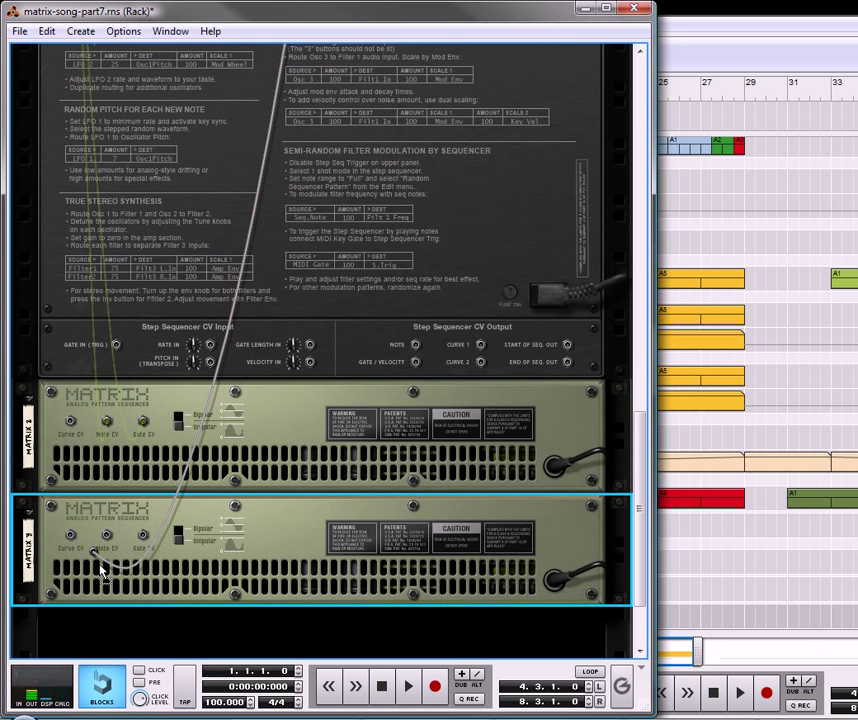
pyautogui.moveTo(106, 582); pyautogui.dragTo(109, 537)
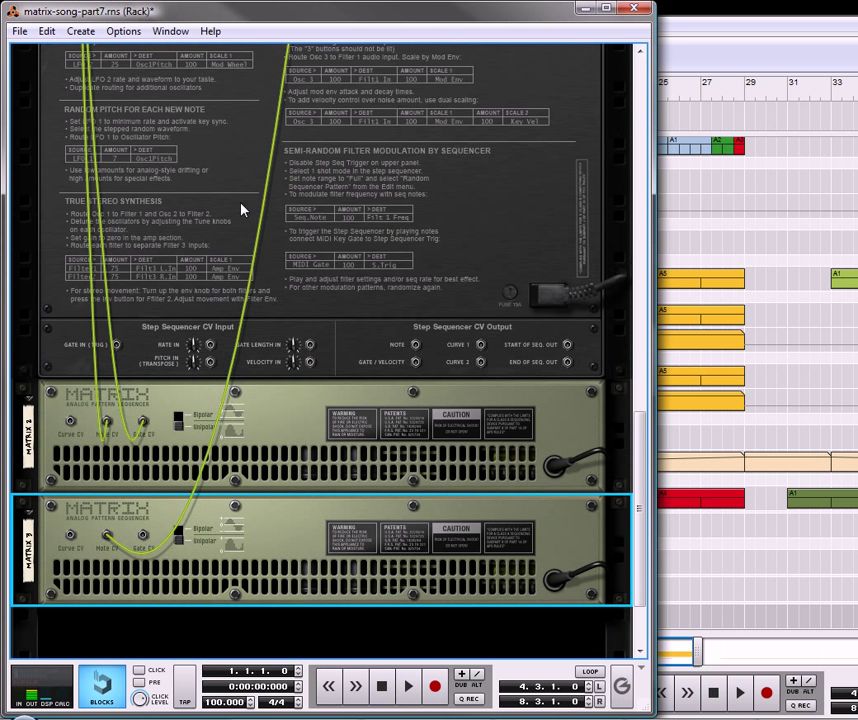
pyautogui.scroll(3, 324, 148)
# Drag Matrix 3's Steps display down from 16 to 5
pyautogui.press('Tab')
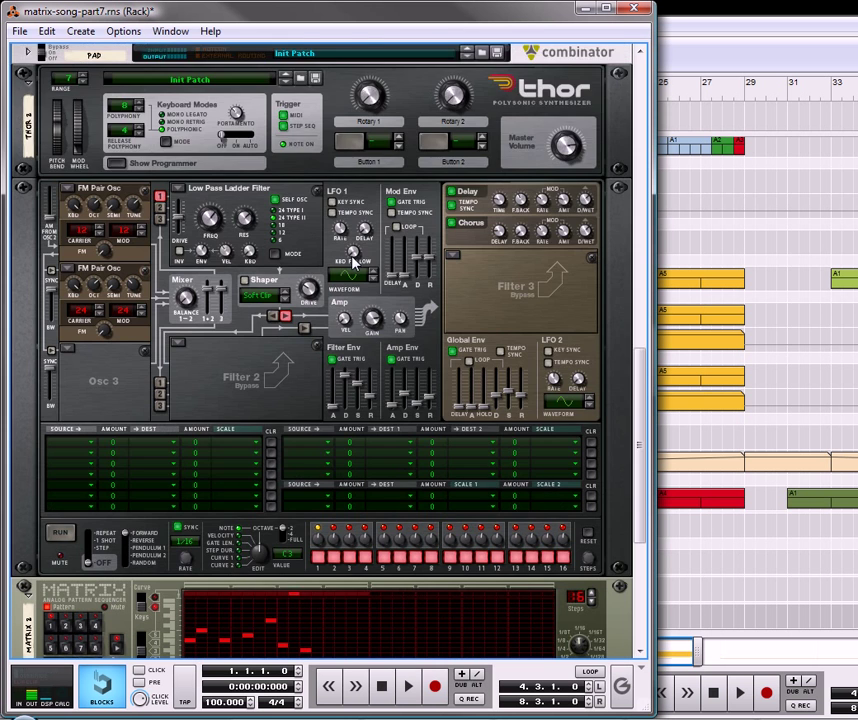
pyautogui.scroll(-3, 348, 444)
pyautogui.scroll(-2, 348, 444)
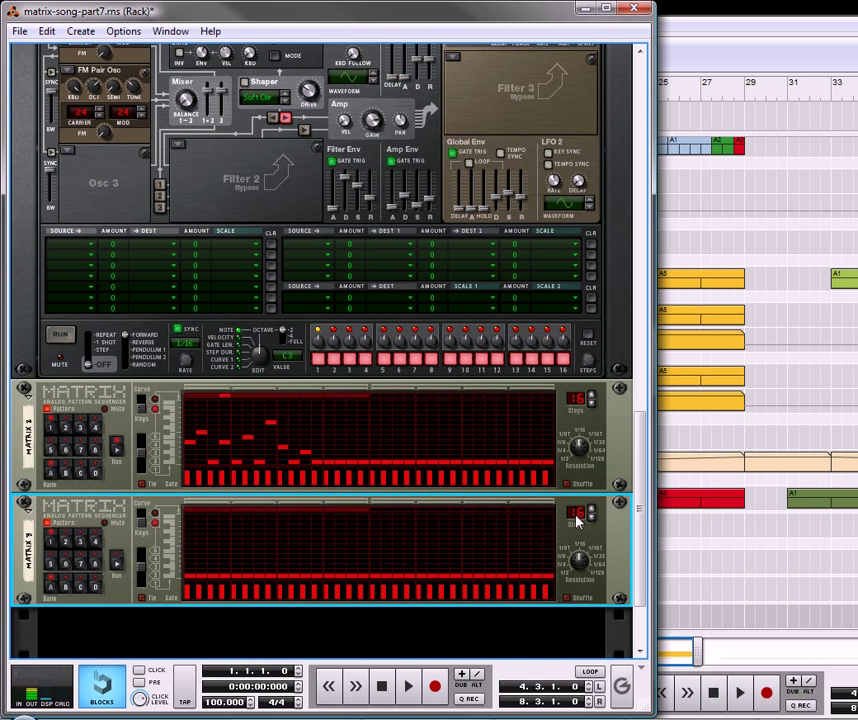
pyautogui.moveTo(577, 512)
pyautogui.mouseDown()
pyautogui.moveTo(578, 543)
pyautogui.moveTo(576, 513)
pyautogui.moveTo(578, 520)
pyautogui.mouseUp()
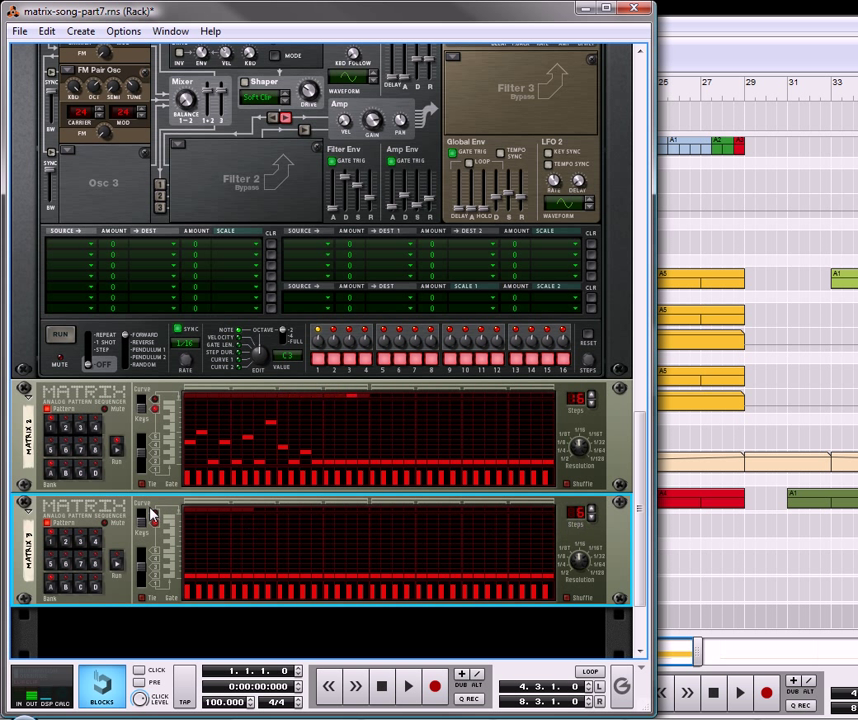
pyautogui.scroll(3, 203, 545)
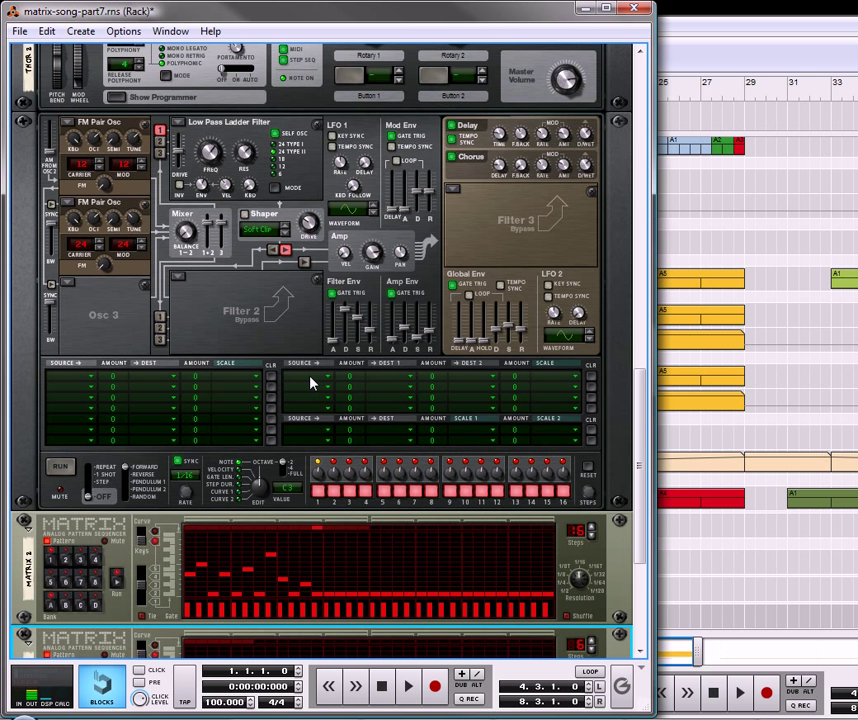
# Set the empty mod matrix row's source to CV In1 with amount 100
pyautogui.click(310, 380)
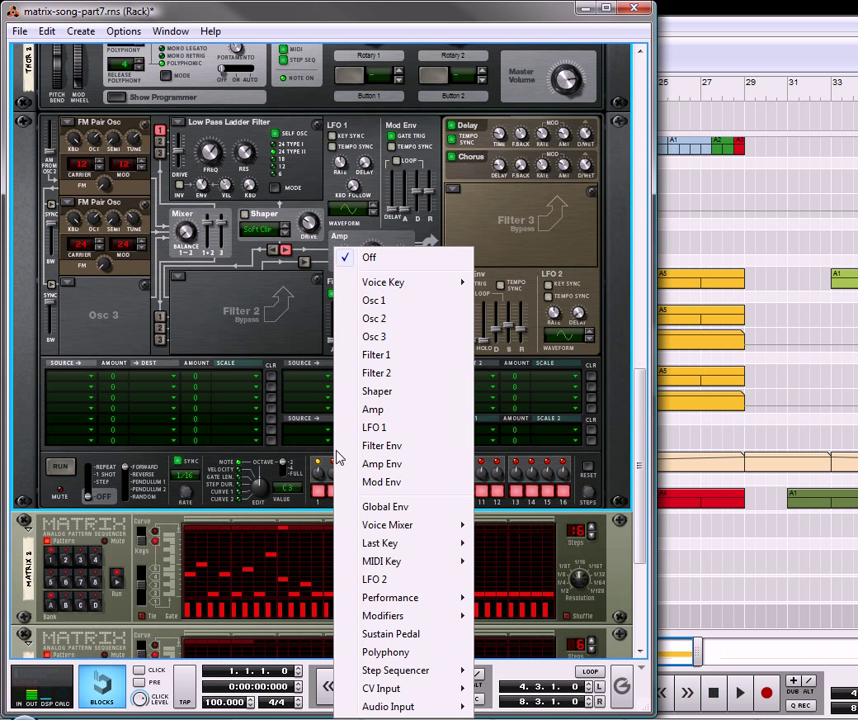
pyautogui.moveTo(389, 688)
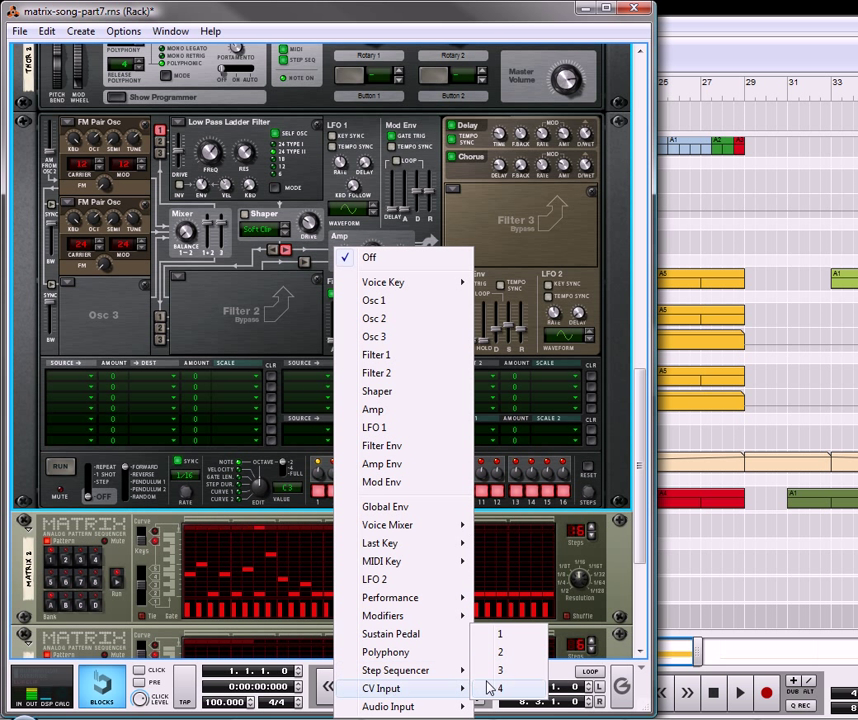
pyautogui.click(502, 634)
pyautogui.moveTo(350, 380); pyautogui.dragTo(383, 397)
# Route that modulation to Osc 1 Pitch and Osc 2 Pitch destinations
pyautogui.click(383, 384)
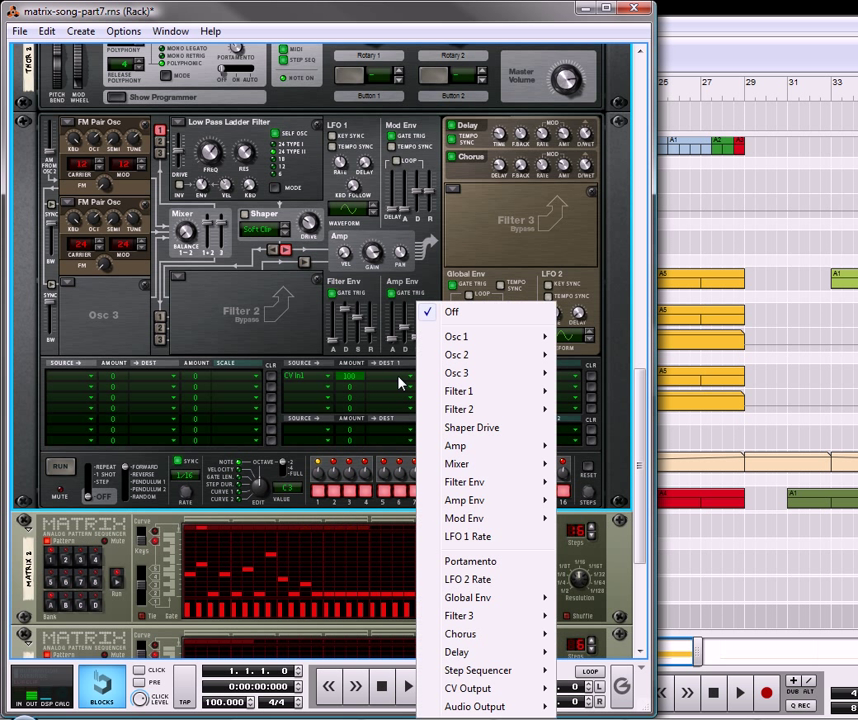
pyautogui.moveTo(472, 366)
pyautogui.moveTo(488, 340)
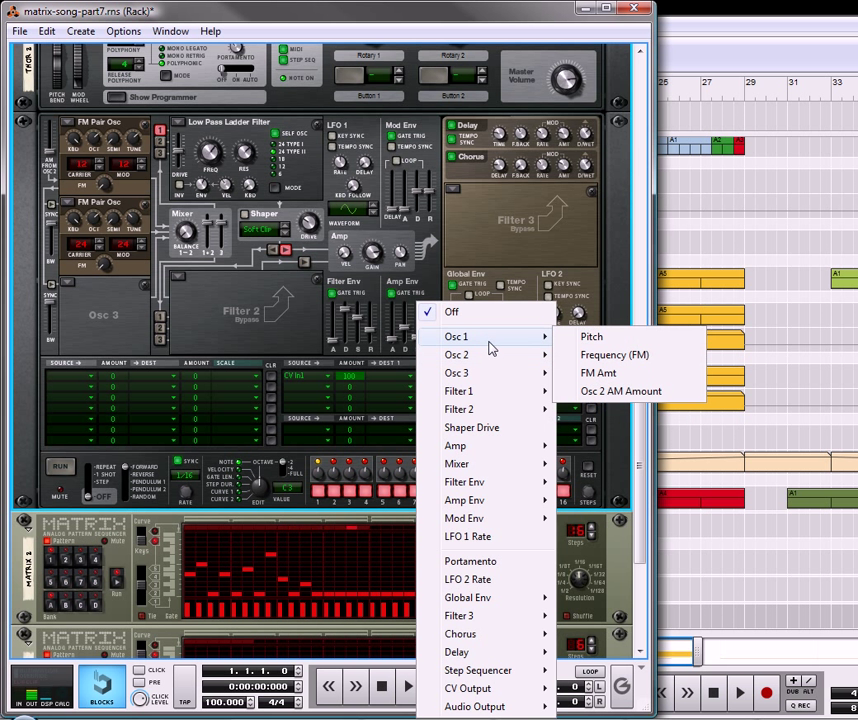
pyautogui.click(584, 337)
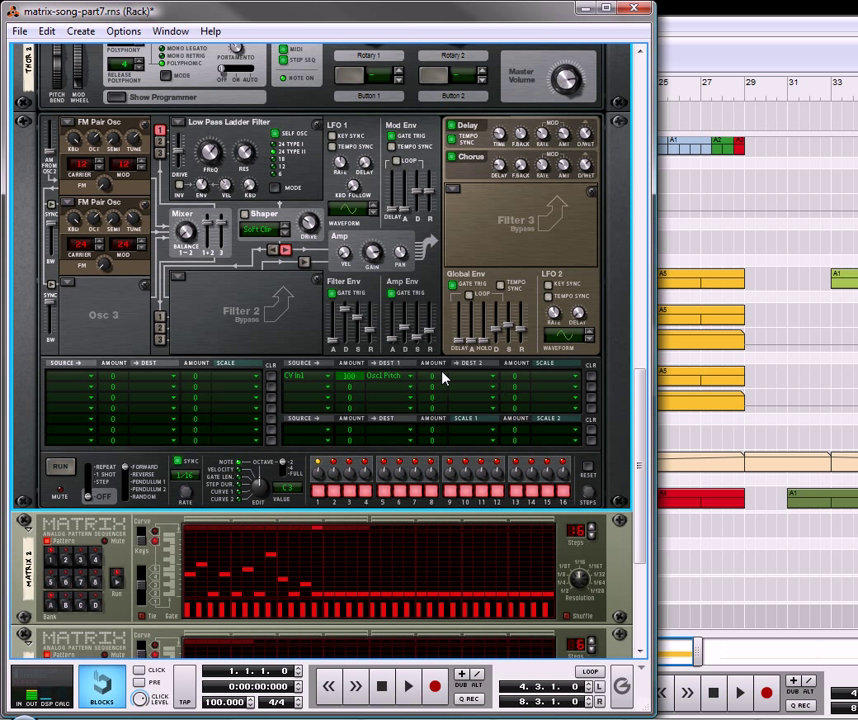
pyautogui.click(472, 377)
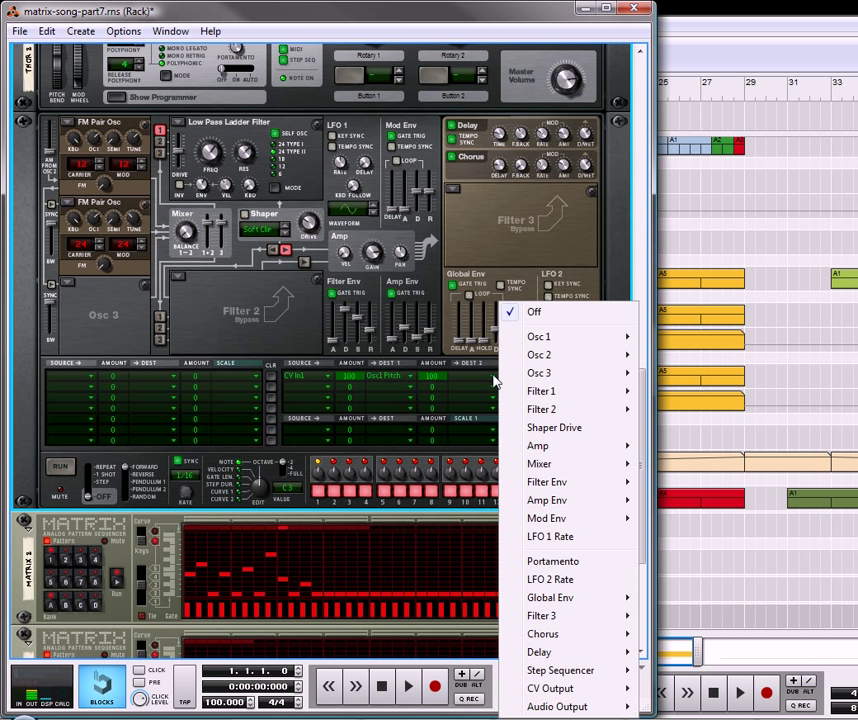
pyautogui.moveTo(622, 357)
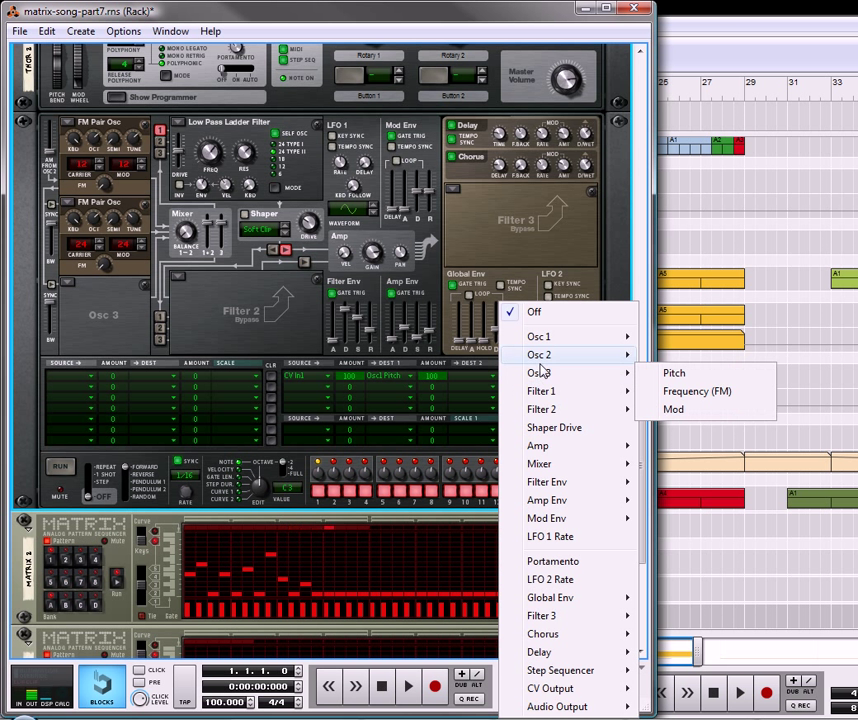
pyautogui.click(675, 356)
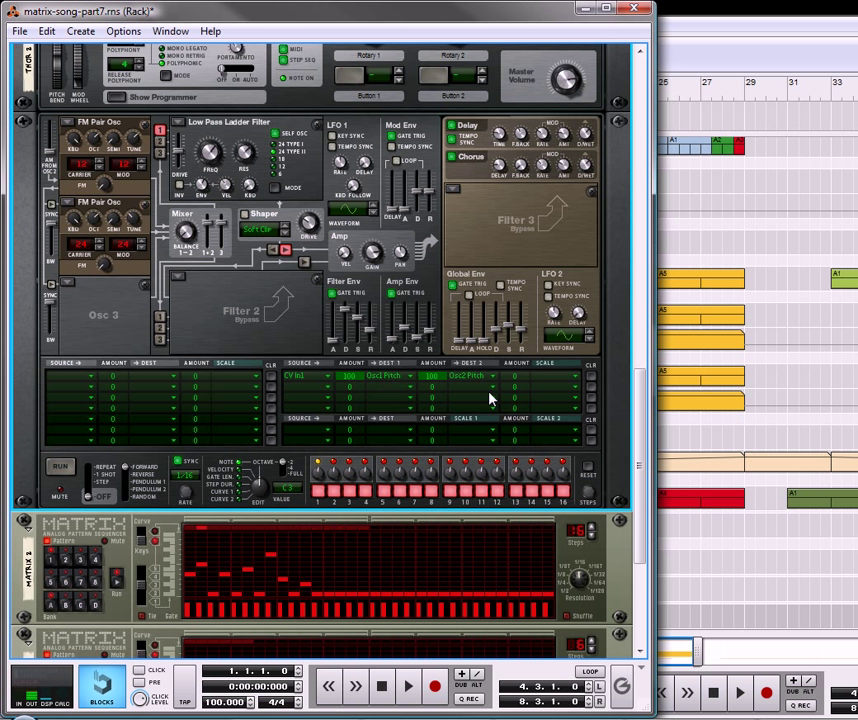
# Place notes at varying pitches on Matrix 3's steps 1 through 5
pyautogui.scroll(-3, 226, 460)
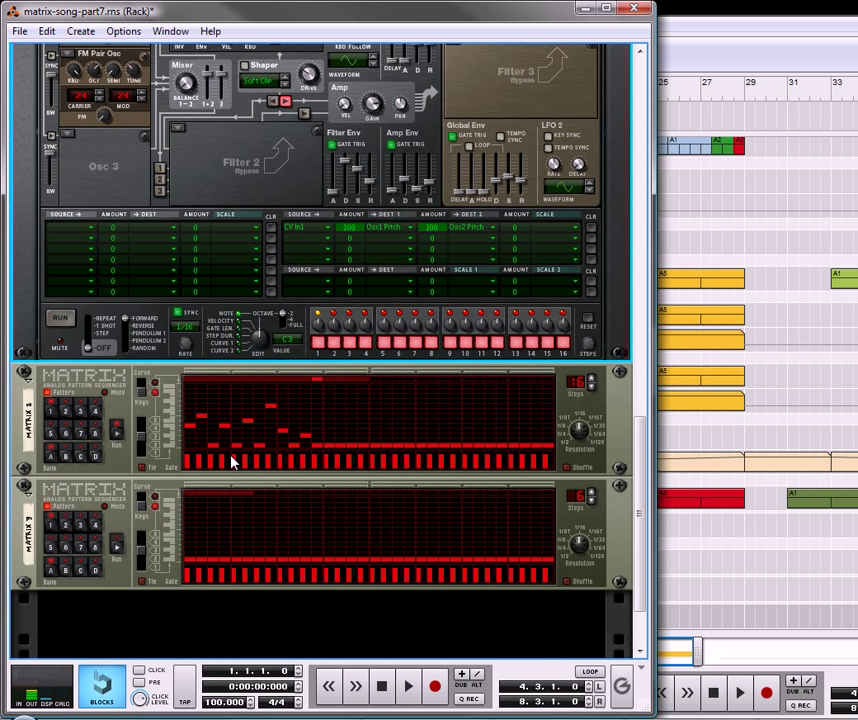
pyautogui.click(191, 549)
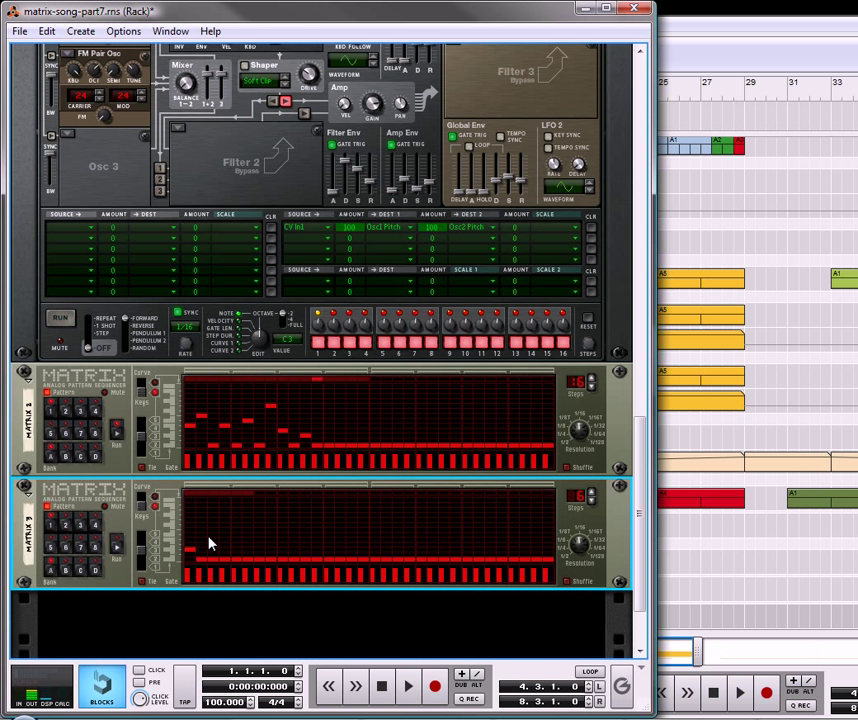
pyautogui.click(191, 535)
pyautogui.click(201, 519)
pyautogui.click(214, 515)
pyautogui.click(203, 546)
pyautogui.click(228, 529)
pyautogui.click(246, 525)
# Sweep Thor's Osc 1/2 balance through 127 and 77 to 0, leaving Osc 2 FM at 0
pyautogui.scroll(3, 257, 380)
pyautogui.scroll(3, 257, 380)
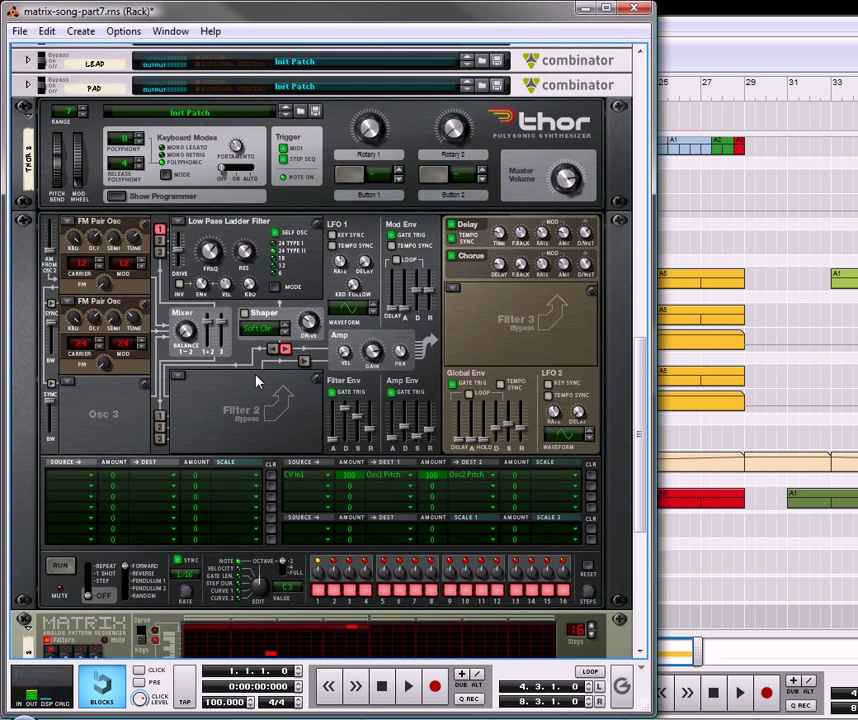
pyautogui.scroll(1, 257, 380)
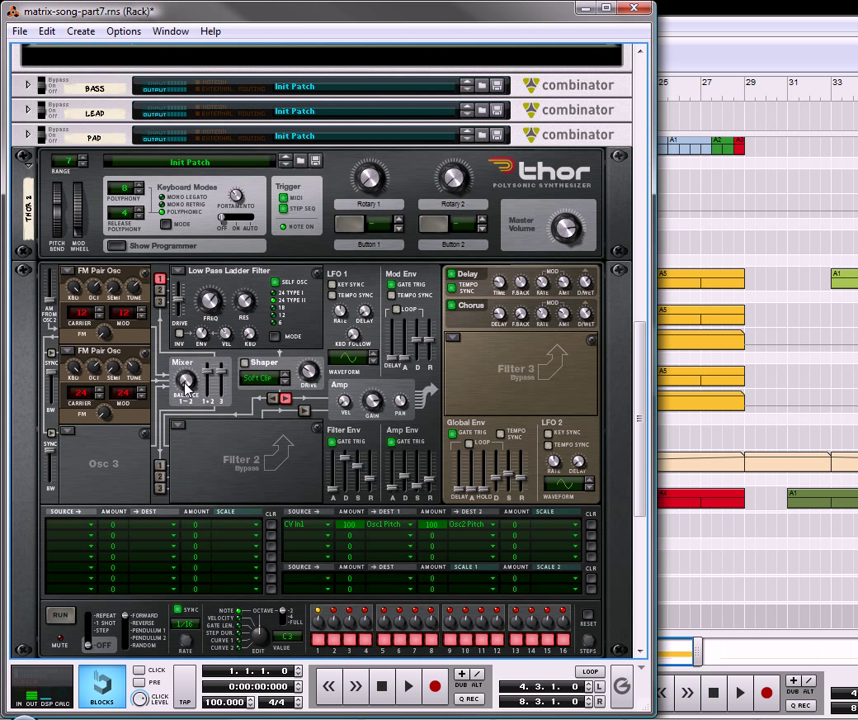
pyautogui.click(187, 380)
pyautogui.moveTo(200, 347); pyautogui.dragTo(205, 388)
pyautogui.moveTo(101, 414)
pyautogui.mouseDown()
pyautogui.moveTo(115, 383)
pyautogui.moveTo(108, 425)
pyautogui.mouseUp()
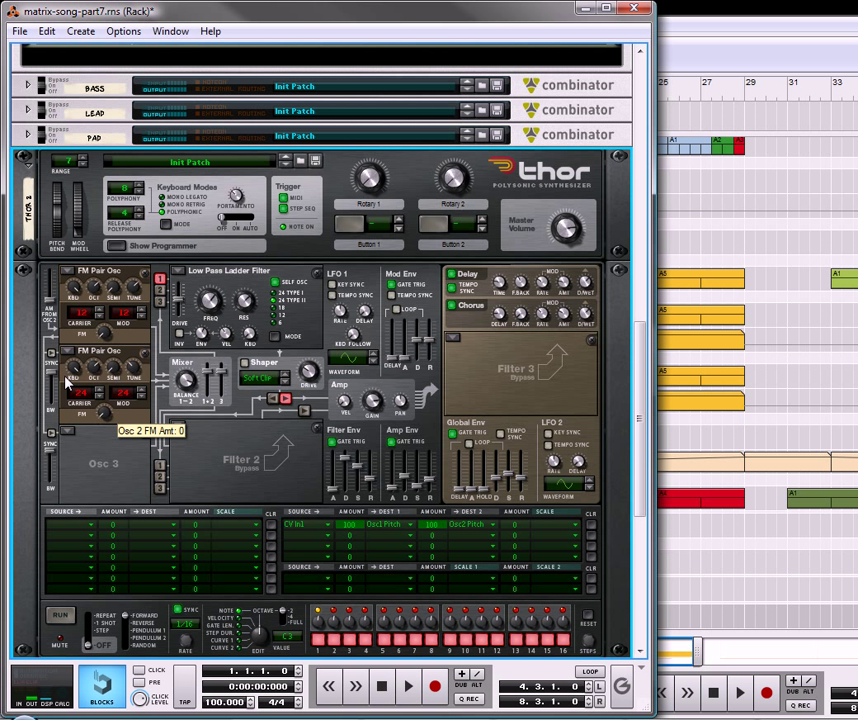
pyautogui.moveTo(186, 385)
pyautogui.mouseDown()
pyautogui.moveTo(195, 432)
pyautogui.moveTo(196, 396)
pyautogui.mouseUp()
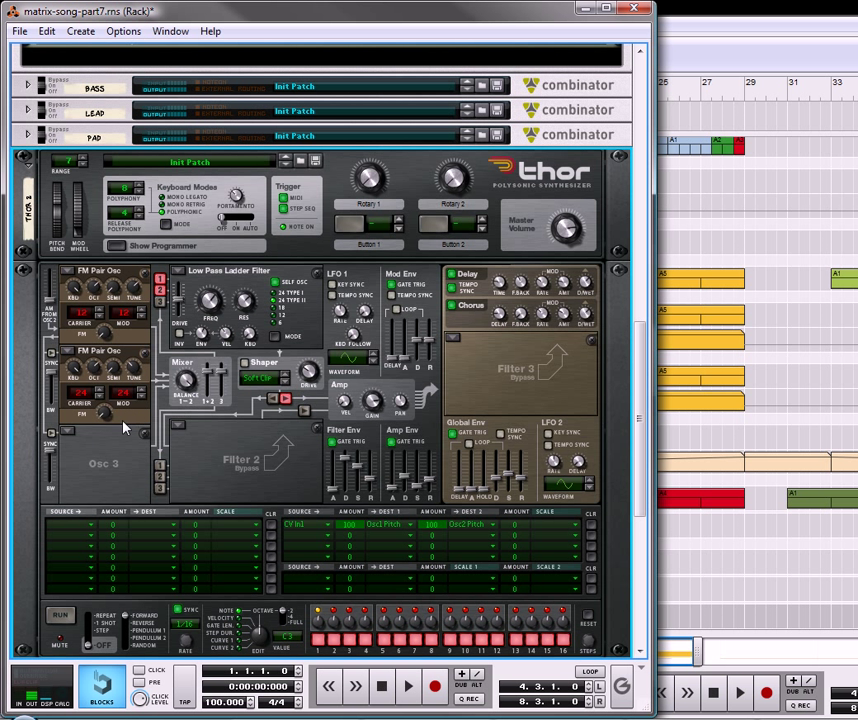
pyautogui.moveTo(186, 385); pyautogui.dragTo(201, 447)
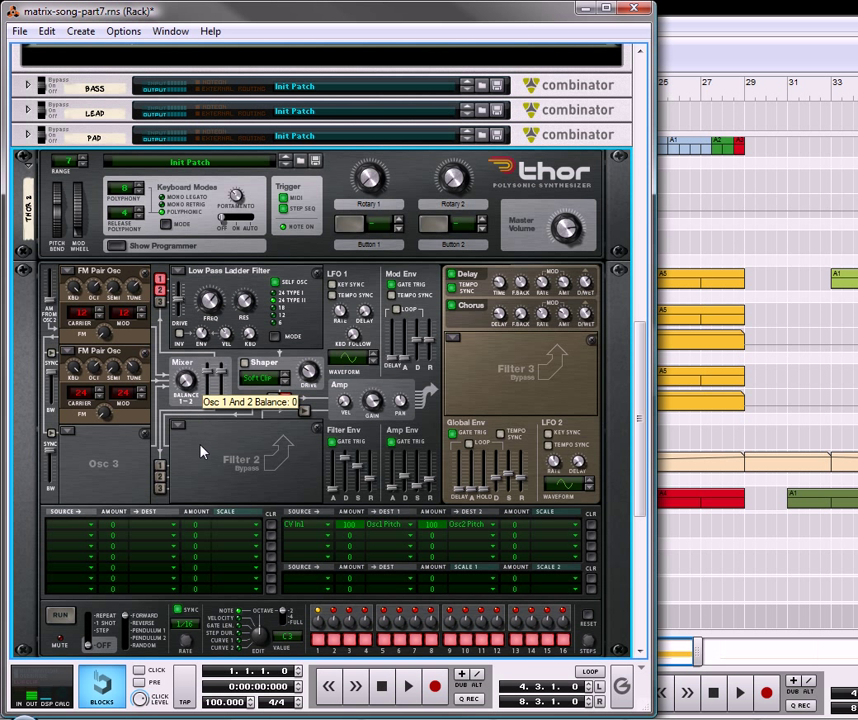
# Enable automation editing for Thor's oscillator balance and clear the upper Matrix pattern
pyautogui.scroll(-3, 70, 550)
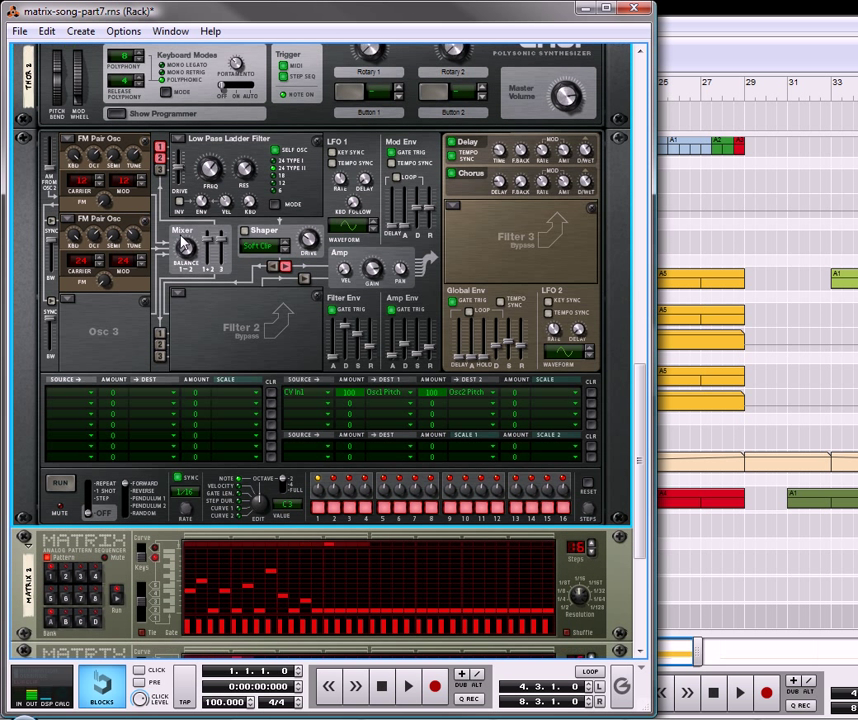
pyautogui.rightClick(198, 250)
pyautogui.click(250, 257)
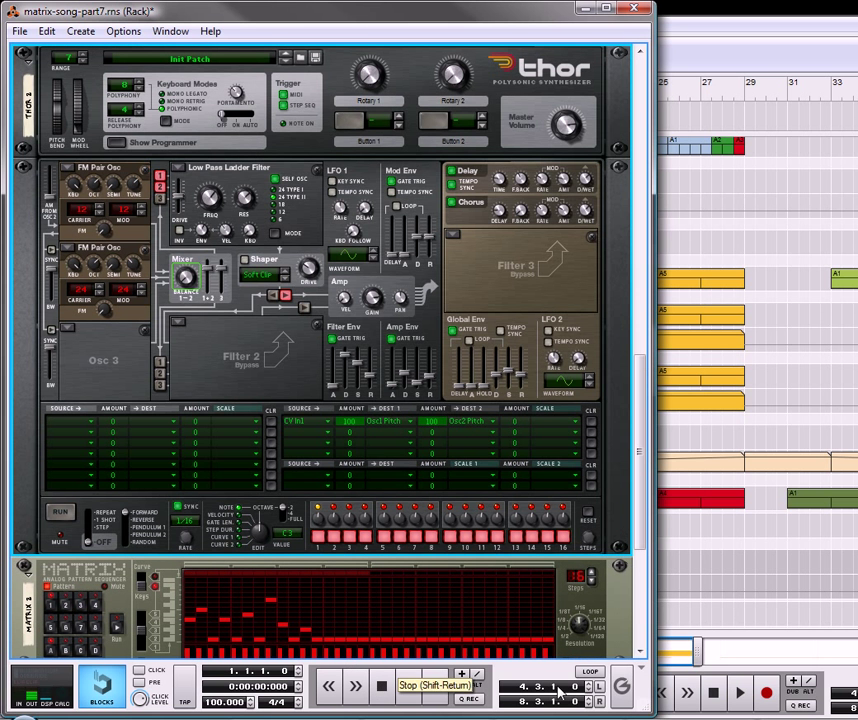
pyautogui.scroll(-3, 277, 587)
pyautogui.rightClick(74, 485)
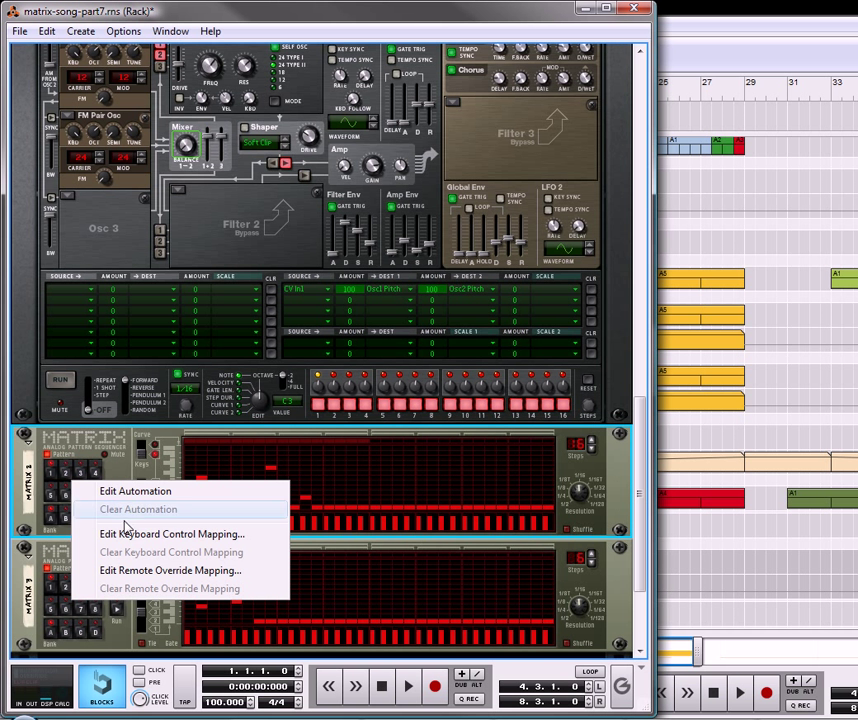
pyautogui.click(166, 492)
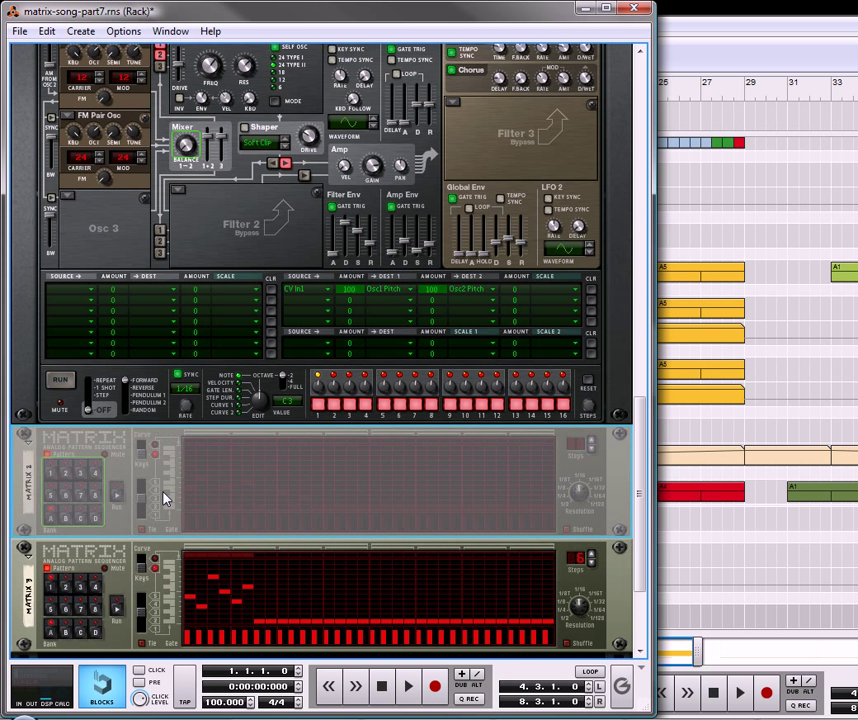
# Clear the lower Matrix sequencer's pattern
pyautogui.scroll(-1, 122, 508)
pyautogui.scroll(-2, 75, 492)
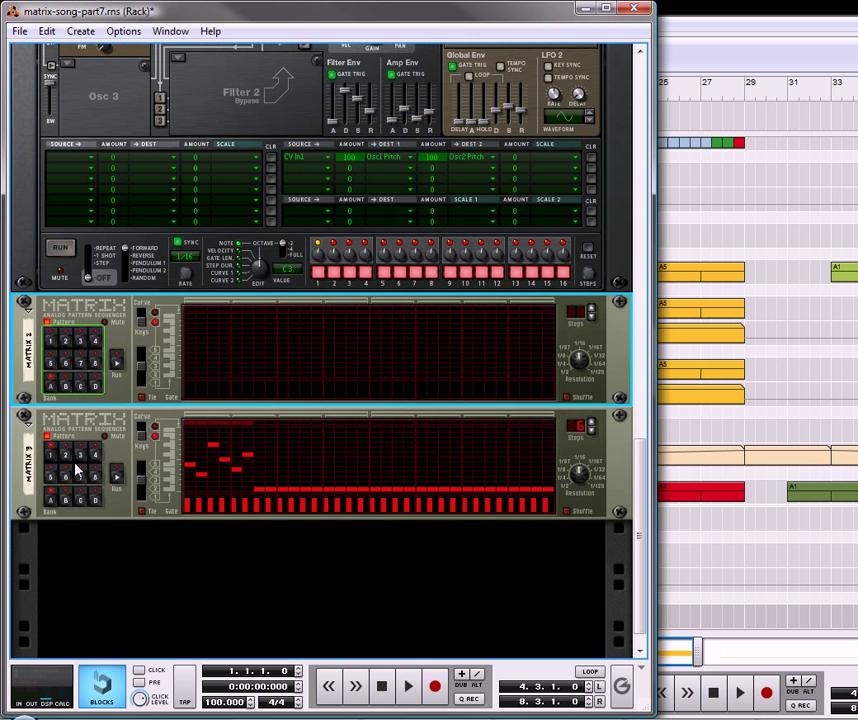
pyautogui.rightClick(78, 470)
pyautogui.click(149, 474)
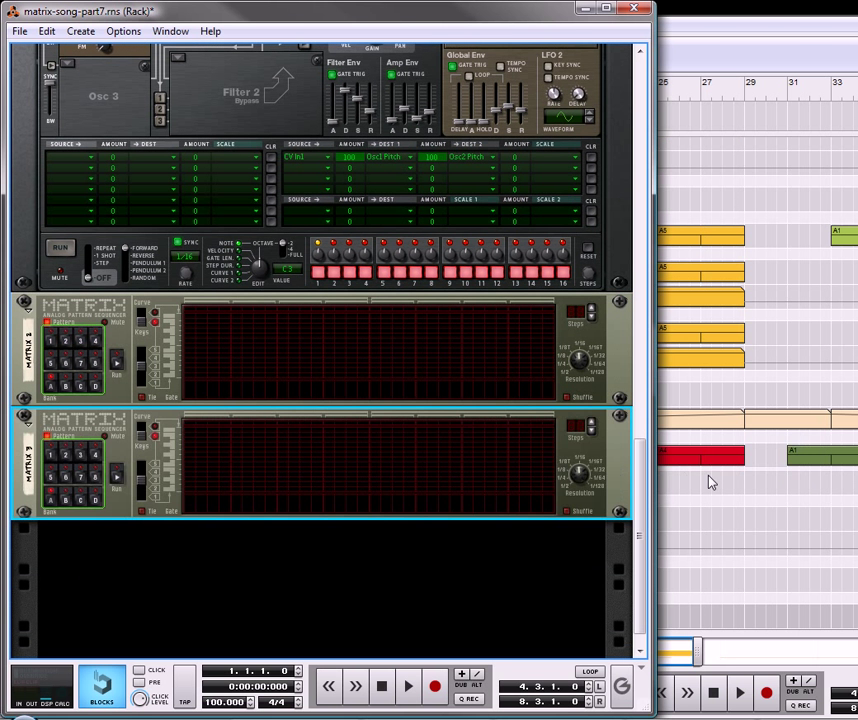
# Move the later Pad Seq clips from bar 31 along to bar 37
pyautogui.click(714, 485)
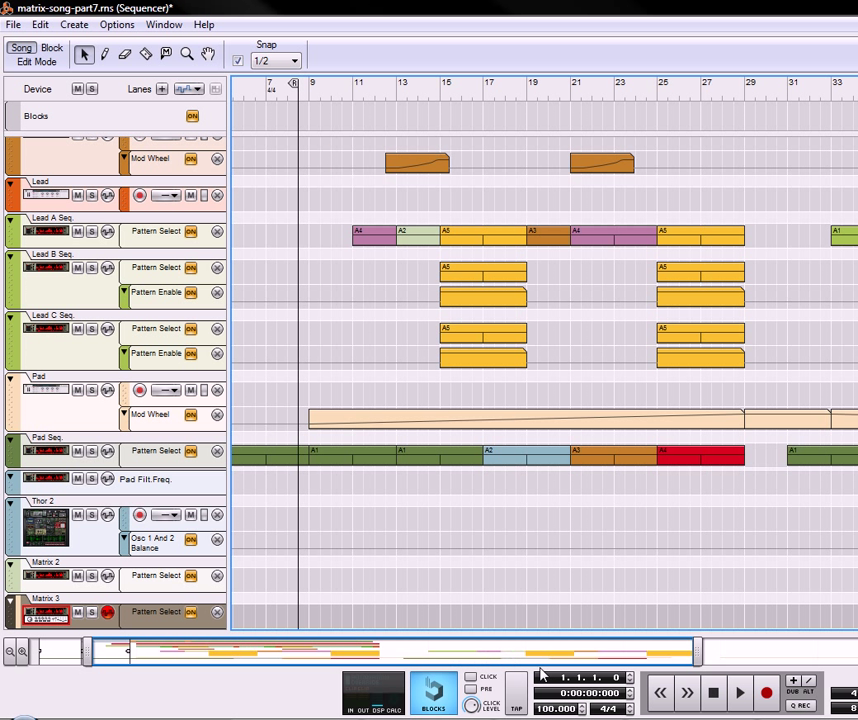
pyautogui.moveTo(546, 661); pyautogui.dragTo(731, 667)
pyautogui.moveTo(454, 443); pyautogui.dragTo(857, 494)
pyautogui.moveTo(517, 461); pyautogui.dragTo(594, 460)
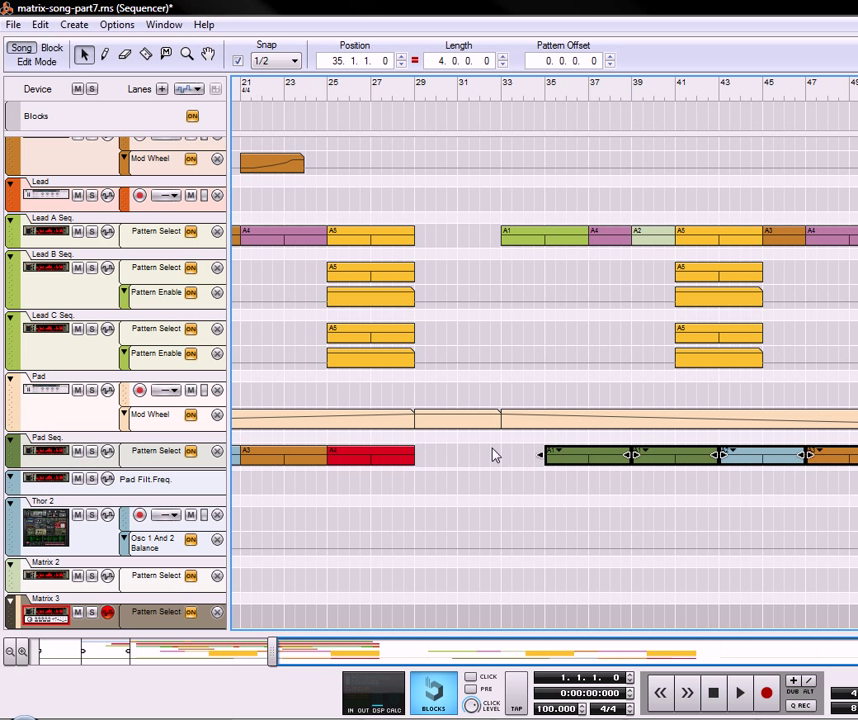
pyautogui.moveTo(571, 460); pyautogui.dragTo(622, 463)
# Select the Lead Seq clips from bar 33 and copy the Pad Seq A1 clip to bar 29
pyautogui.moveTo(502, 210); pyautogui.dragTo(852, 370)
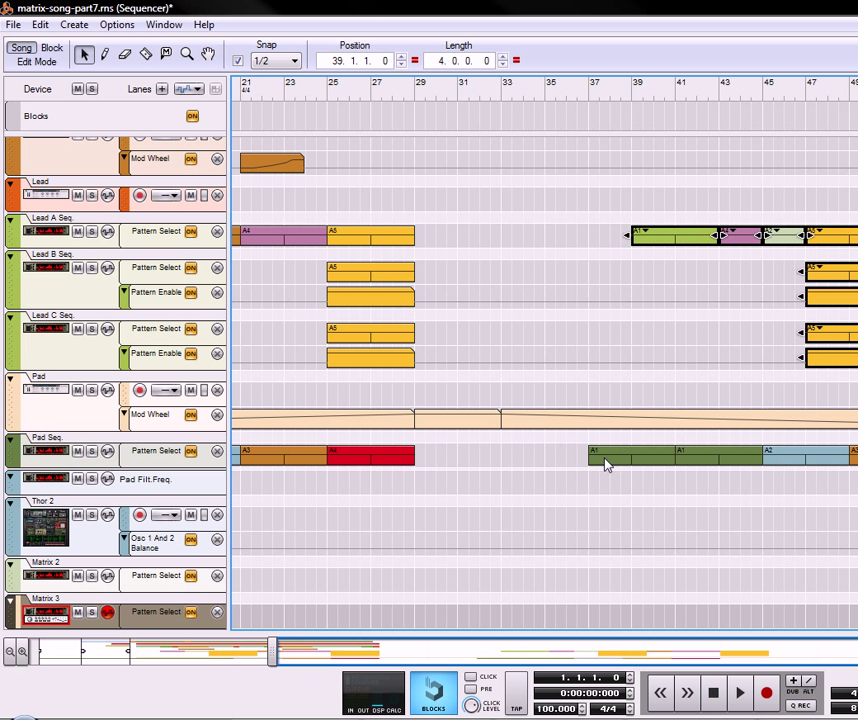
pyautogui.click(608, 467)
pyautogui.moveTo(650, 464); pyautogui.dragTo(484, 461)
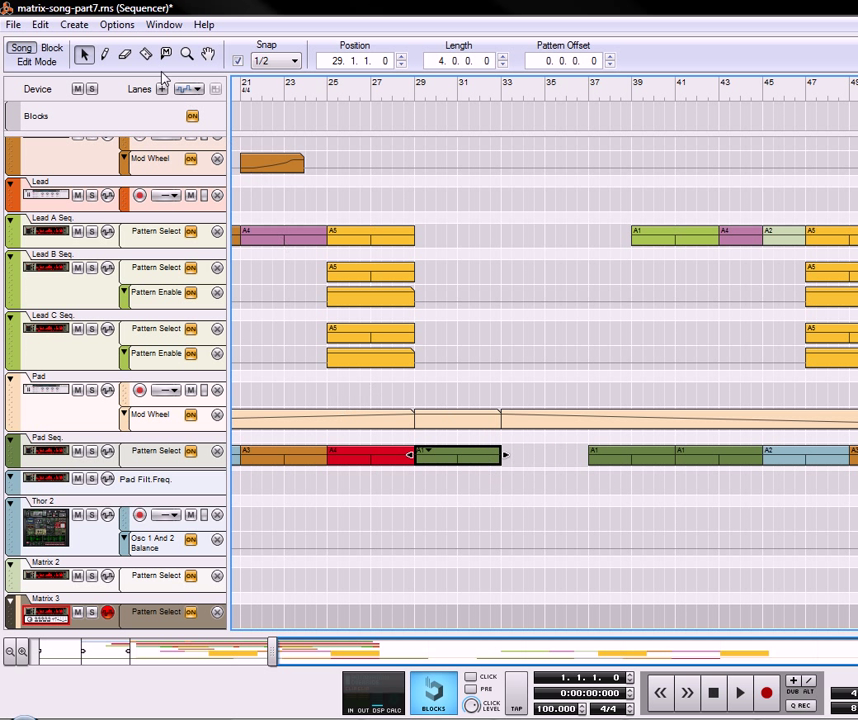
pyautogui.click(104, 54)
pyautogui.click(168, 617)
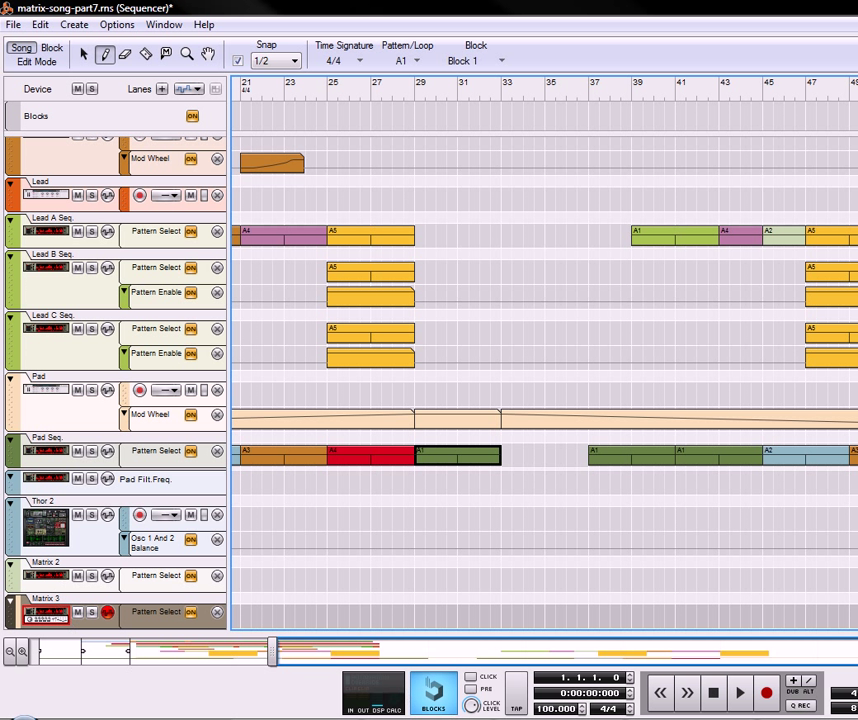
# Rename the Matrix 3 device to 'Bell Arp'
pyautogui.press('F6')
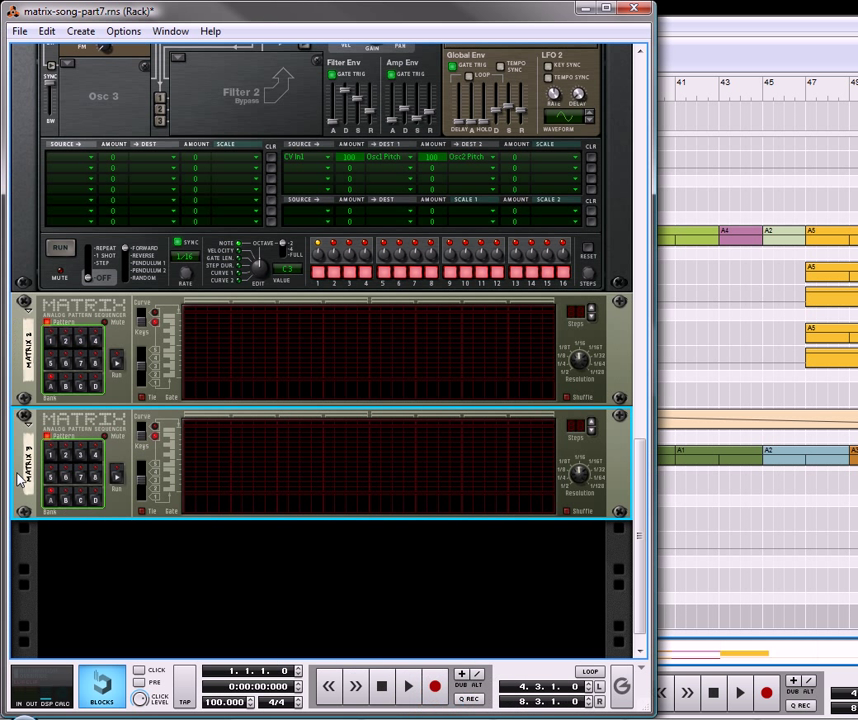
pyautogui.doubleClick(35, 475)
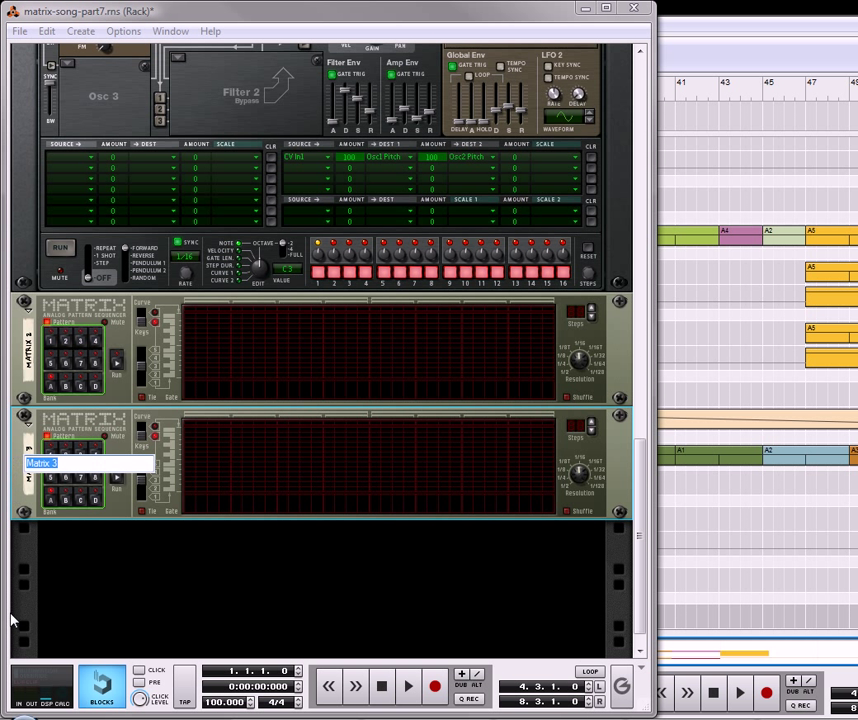
pyautogui.write('Bell k')
pyautogui.click(30, 362)
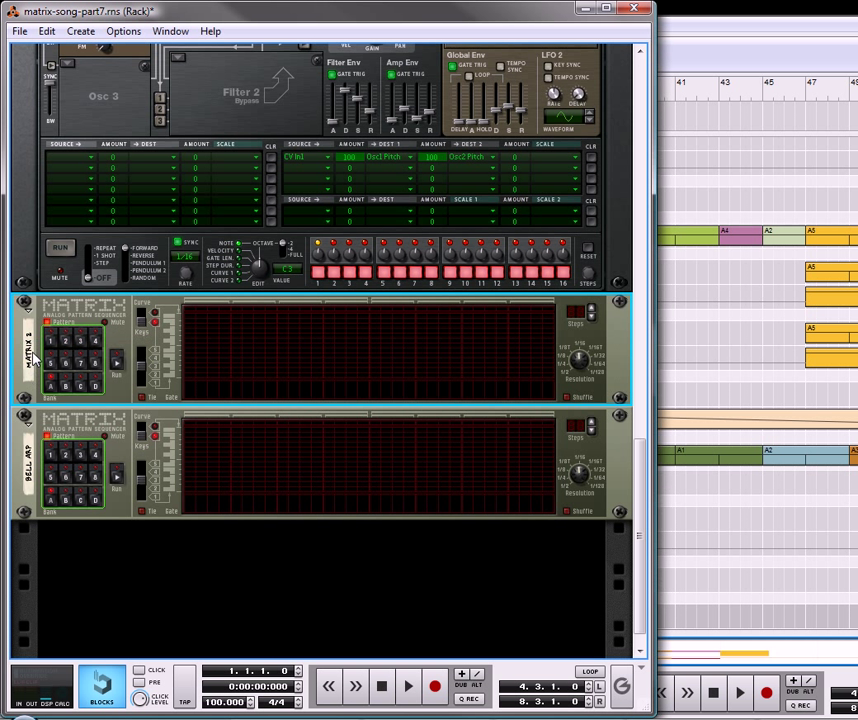
# Rename the Matrix 2 device to 'Bell Seq.'
pyautogui.doubleClick(30, 363)
pyautogui.write('Bell Seq.')
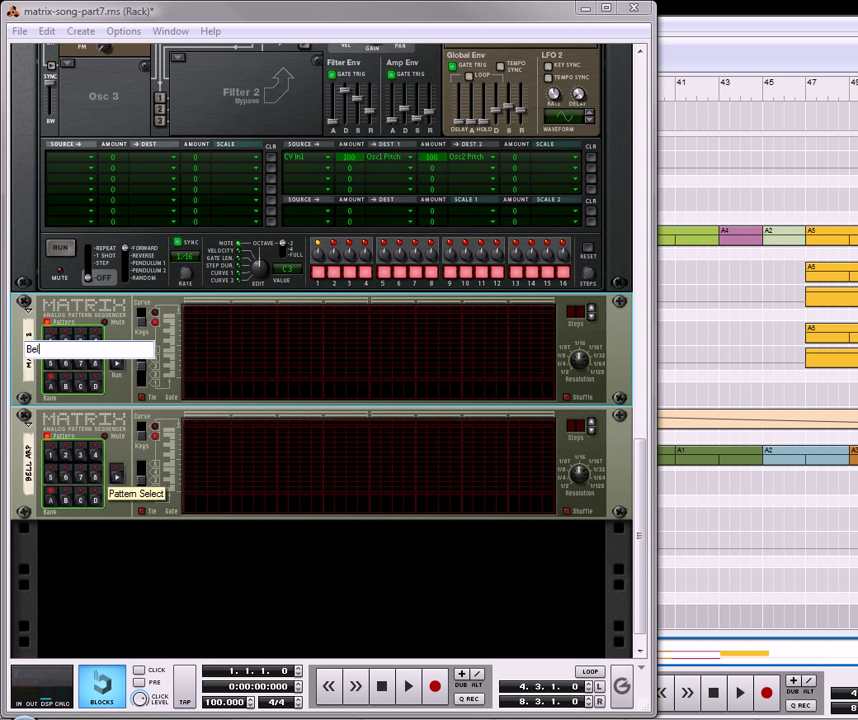
pyautogui.click(97, 440)
pyautogui.click(810, 609)
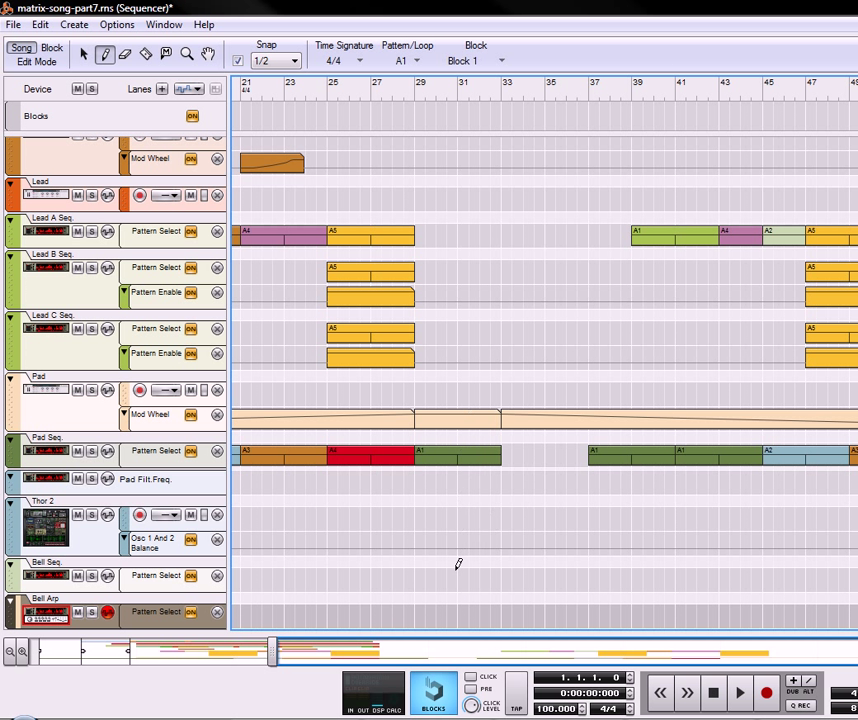
# Draw Bell Seq. and Bell Arp clips over bars 31–39 and a two-bar balance clip at bar 31
pyautogui.moveTo(464, 575); pyautogui.dragTo(632, 578)
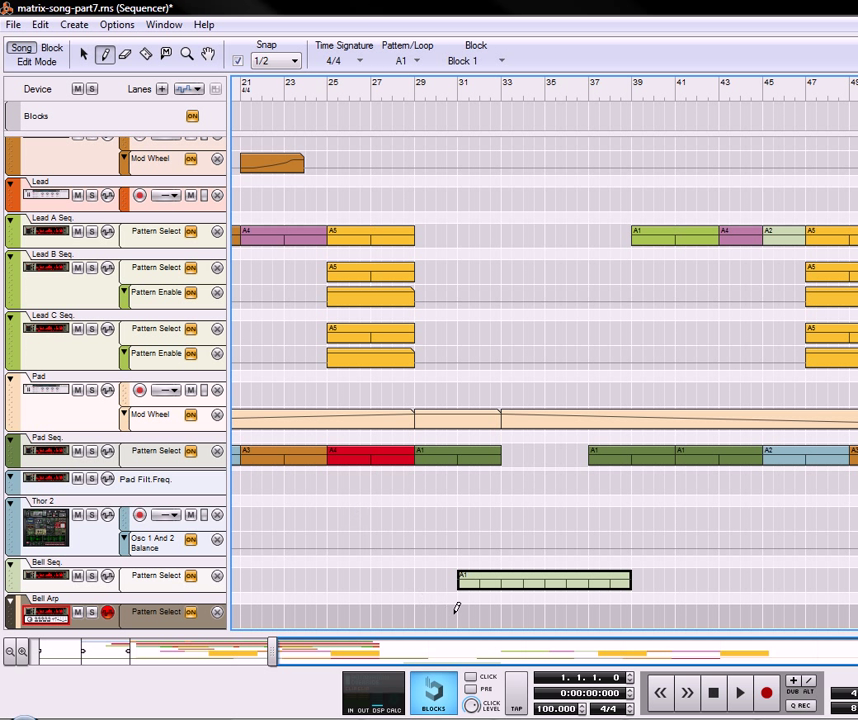
pyautogui.moveTo(464, 607); pyautogui.dragTo(631, 606)
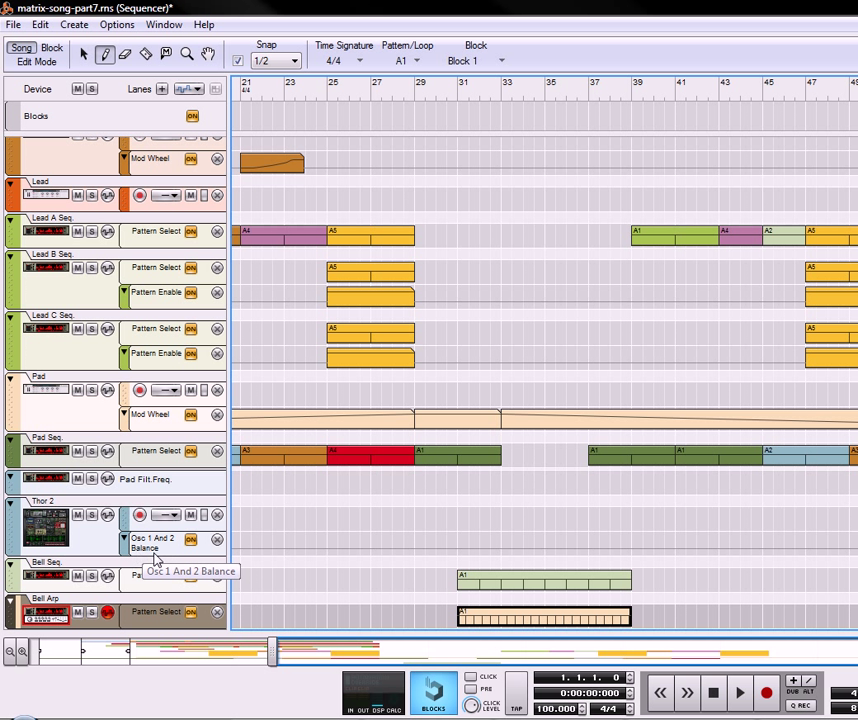
pyautogui.moveTo(461, 545); pyautogui.dragTo(501, 546)
# Open the bar-31 balance clip and draw two high points plus a closing point at 0
pyautogui.press('q')
pyautogui.click(479, 543)
pyautogui.doubleClick(481, 545)
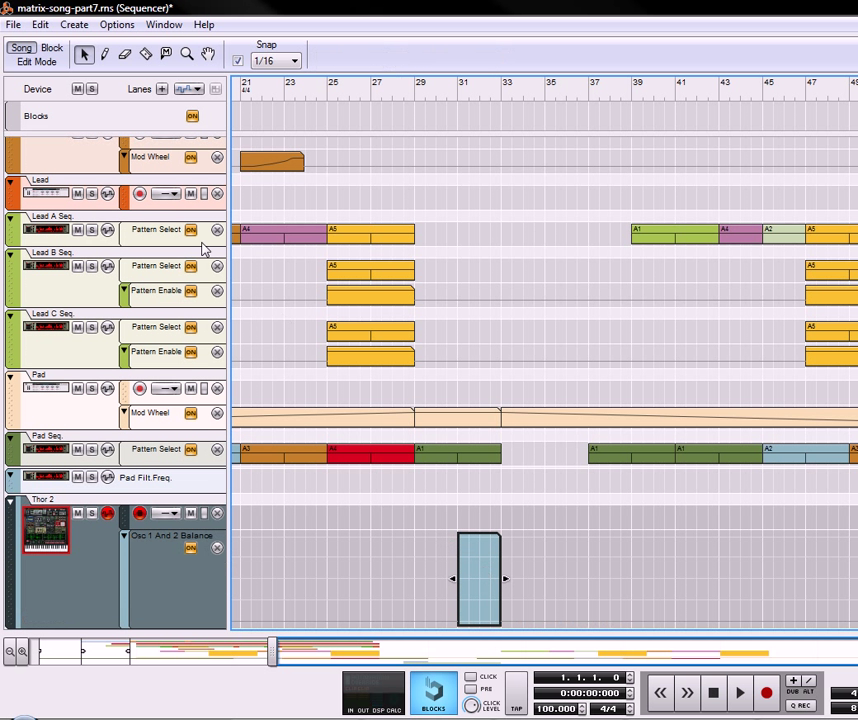
pyautogui.press('w')
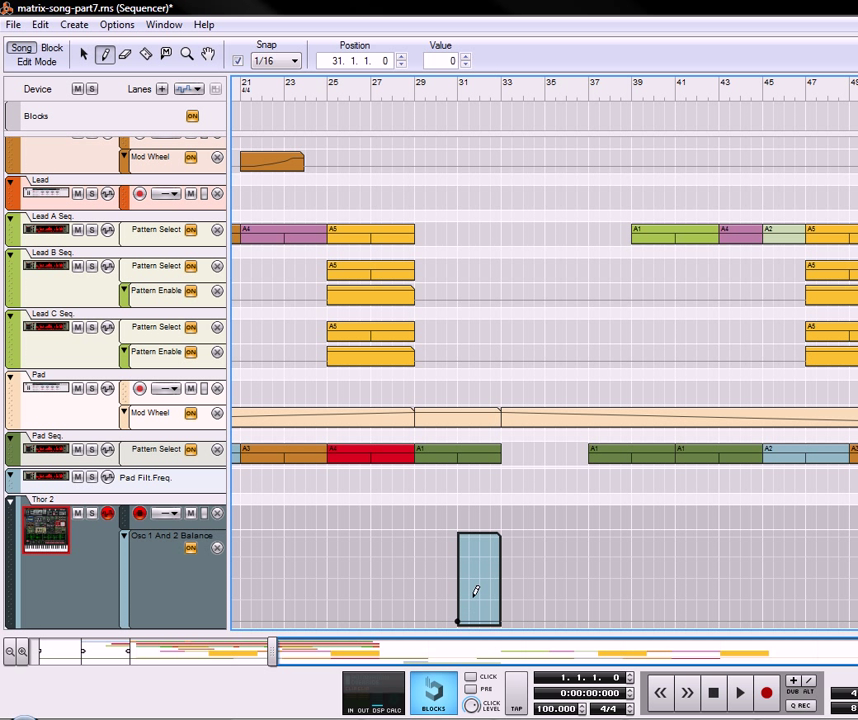
pyautogui.click(470, 539)
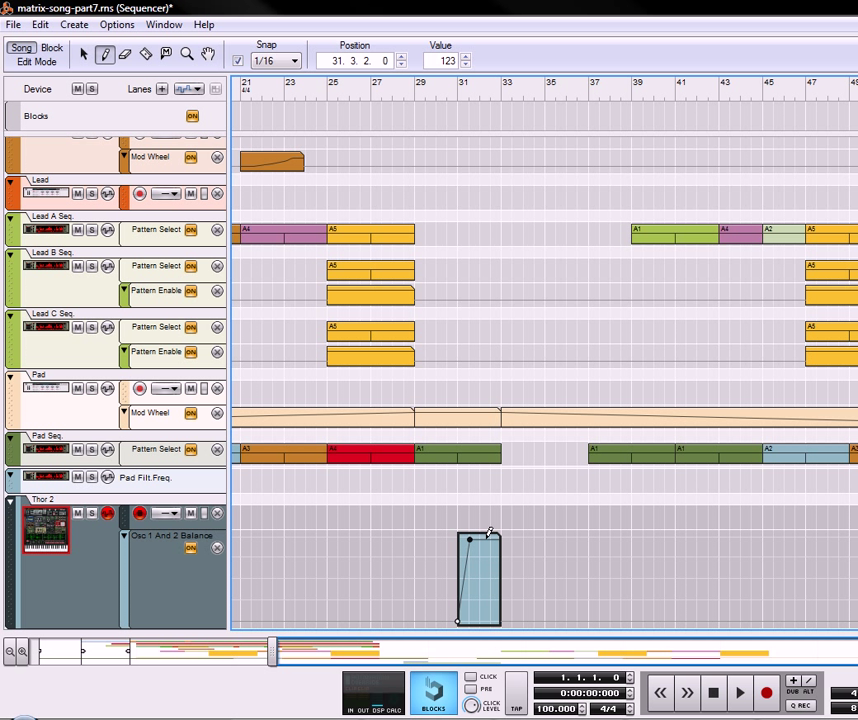
pyautogui.click(487, 539)
pyautogui.click(495, 618)
# Shift the two 127 peak points inward by one 16th each
pyautogui.click(84, 54)
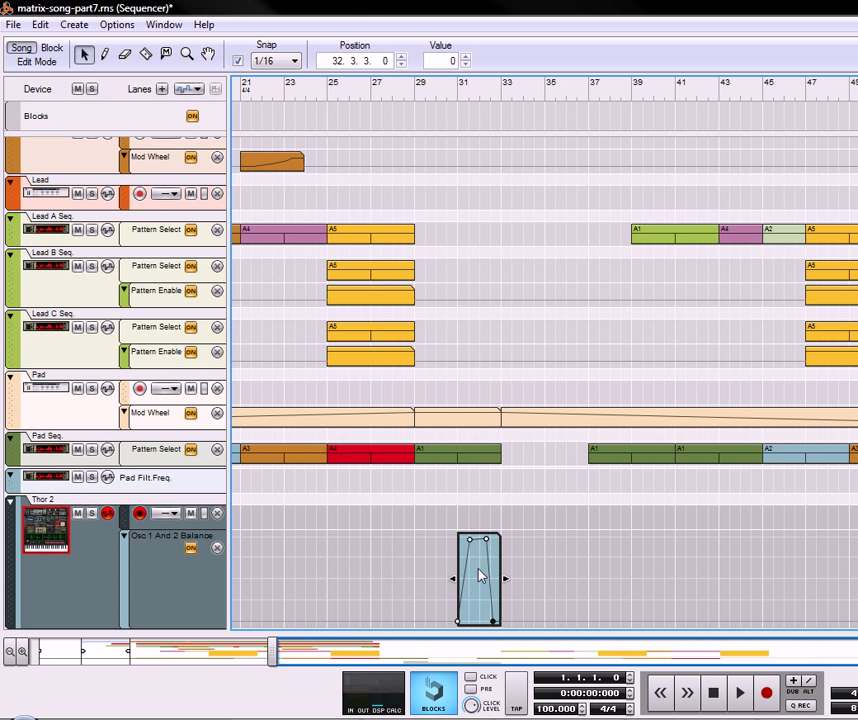
pyautogui.click(469, 538)
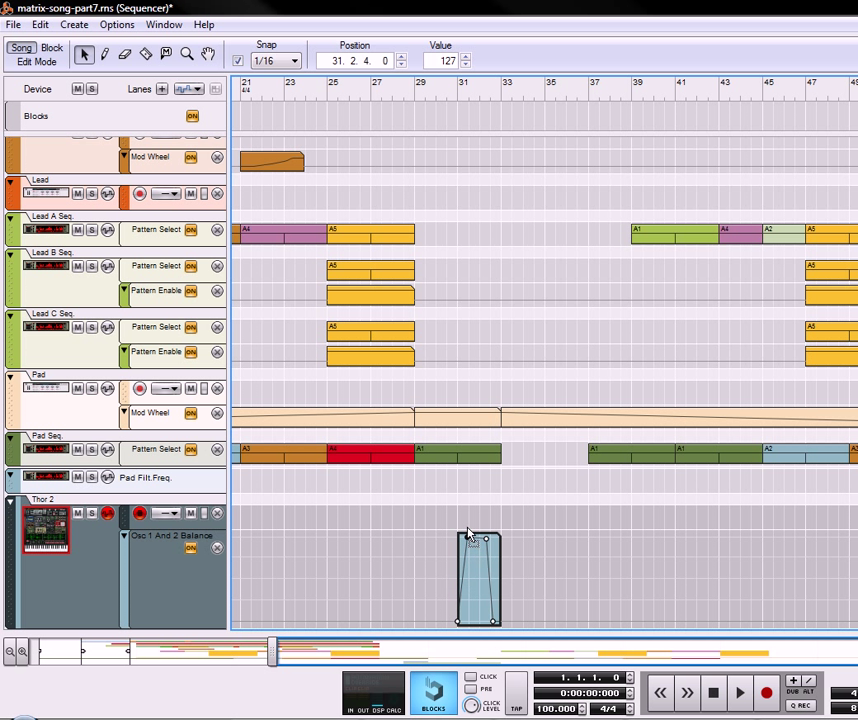
pyautogui.moveTo(469, 536); pyautogui.dragTo(478, 550)
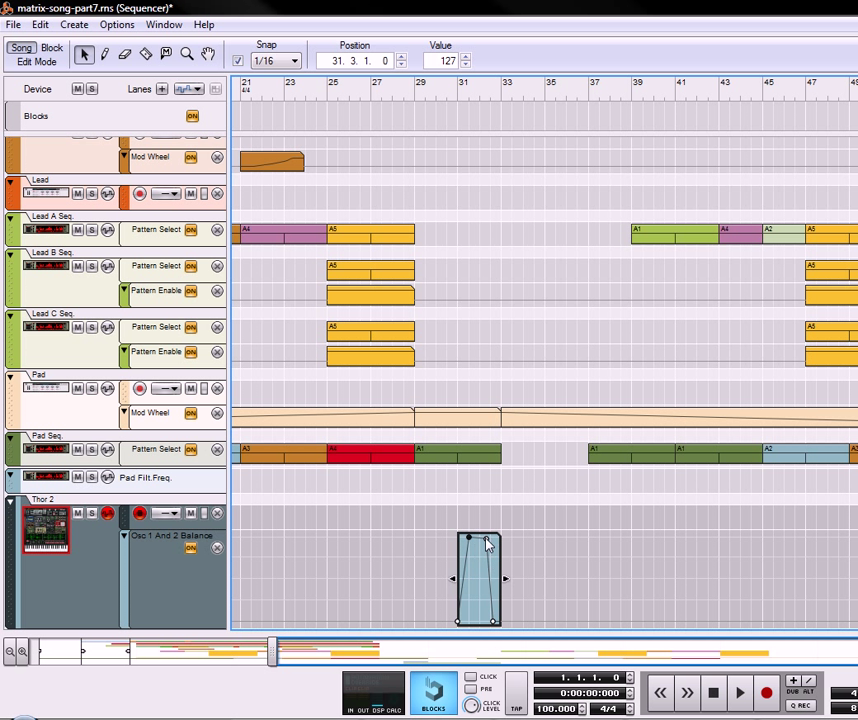
pyautogui.click(485, 536)
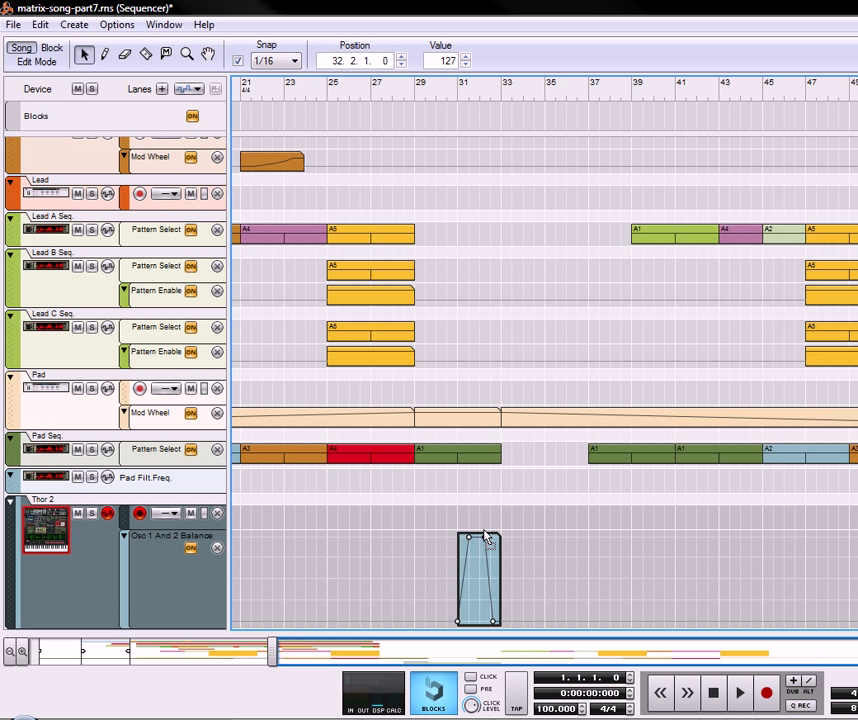
pyautogui.moveTo(484, 537); pyautogui.dragTo(490, 551)
# Repeat the balance clip four times through bar 39 and audition it from bar 29
pyautogui.click(530, 567)
pyautogui.hotkey('ctrl', '2')
pyautogui.press('Escape')
pyautogui.click(484, 549)
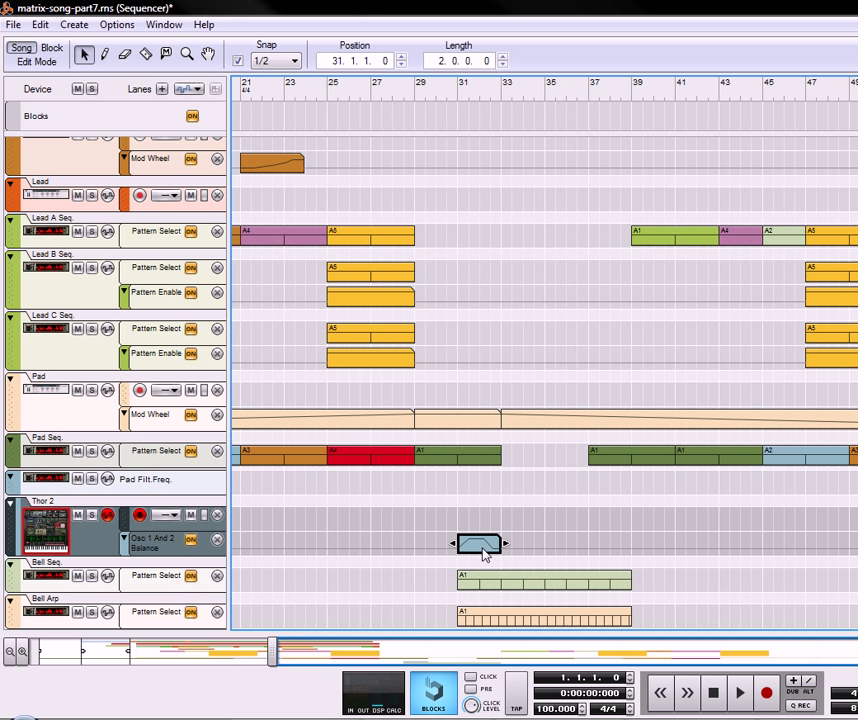
pyautogui.keyDown('ctrl'); pyautogui.moveTo(483, 553); pyautogui.dragTo(613, 549); pyautogui.keyUp('ctrl')
pyautogui.click(420, 88)
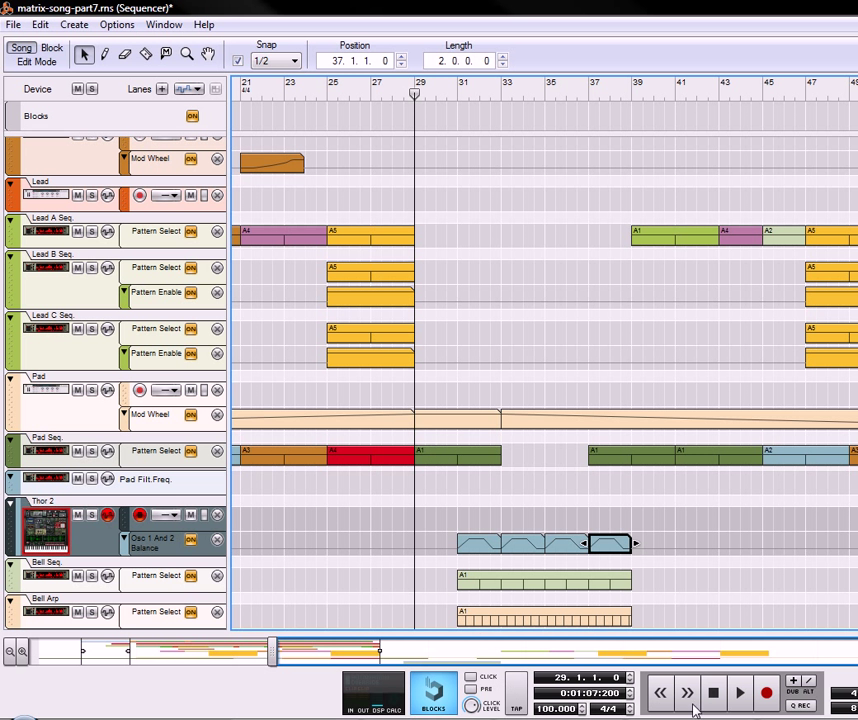
pyautogui.click(739, 693)
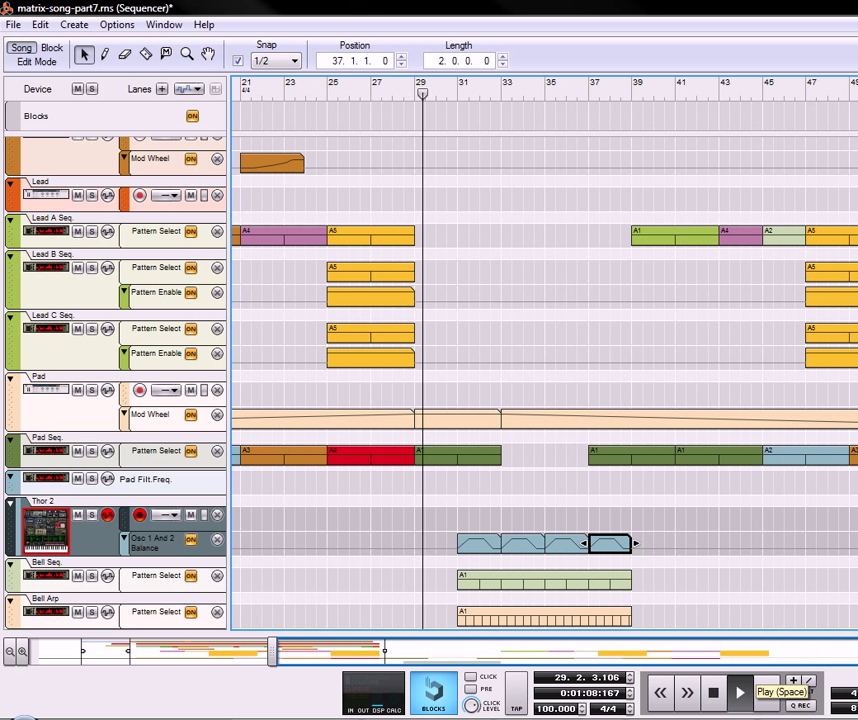
pyautogui.click(713, 693)
# Hide the devices in the Snare and Hi Hat combinators and fold the Snare panel
pyautogui.hotkey('ctrl', 'Tab')
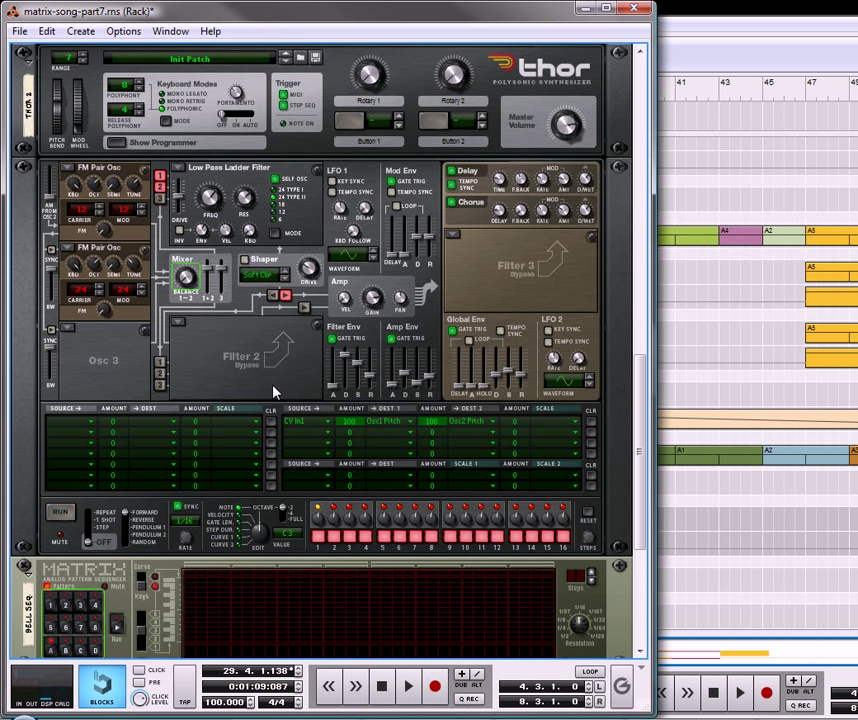
pyautogui.scroll(20, 214, 429)
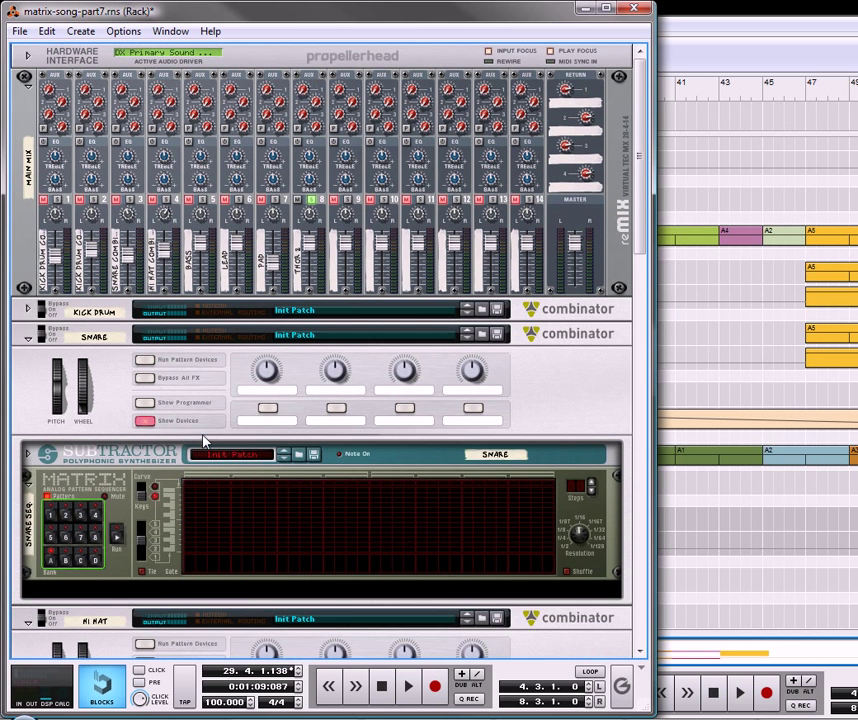
pyautogui.click(145, 420)
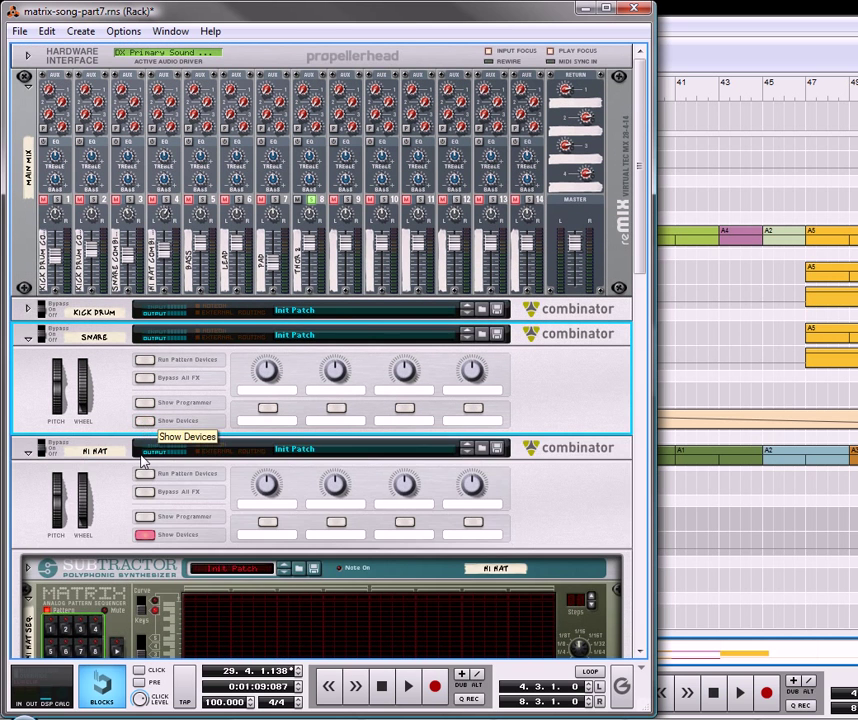
pyautogui.click(143, 538)
pyautogui.click(27, 338)
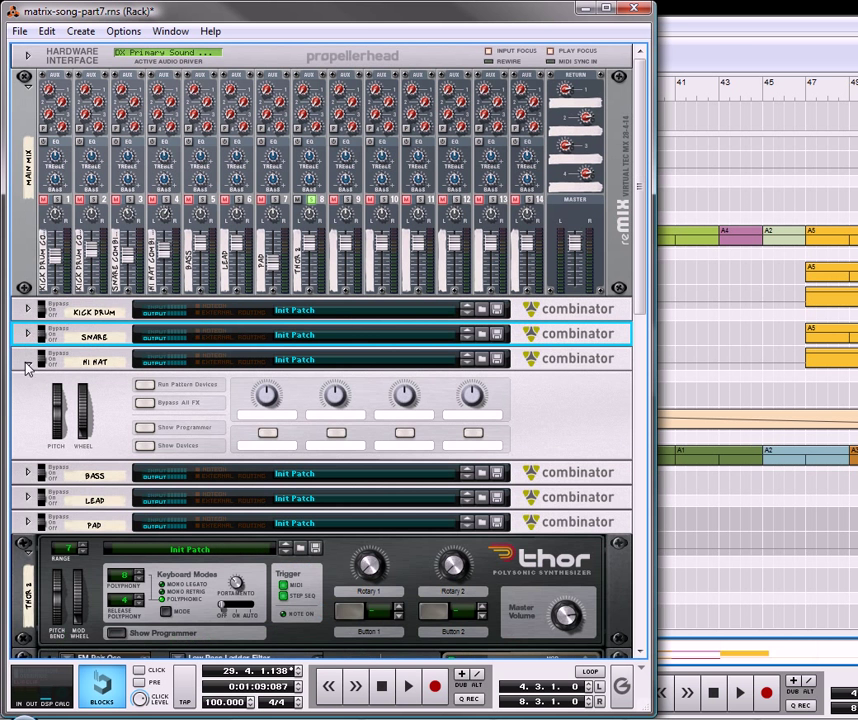
# Play the arrangement from bar 27 in the song sequencer
pyautogui.click(777, 532)
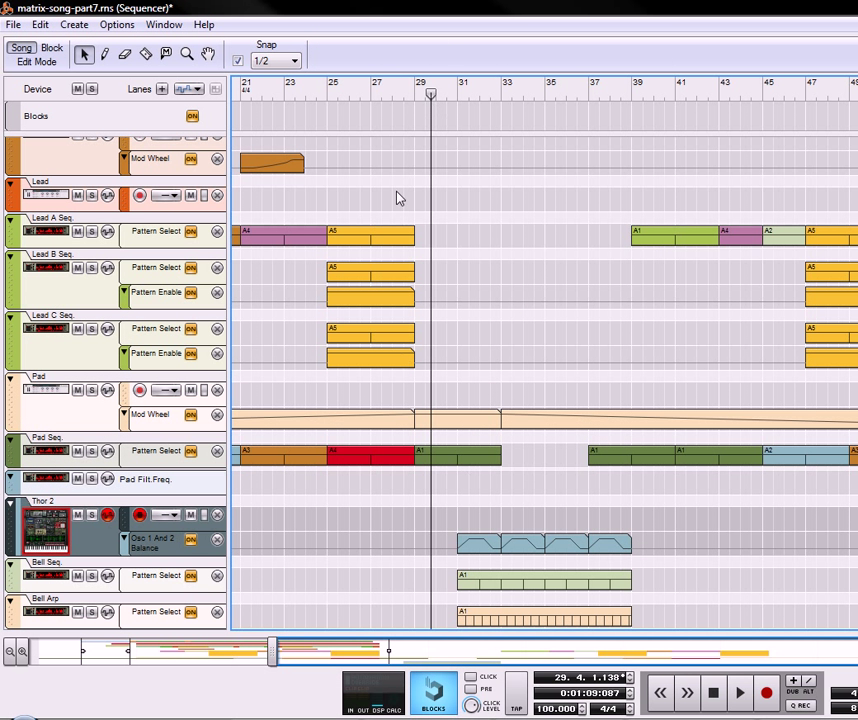
pyautogui.click(380, 92)
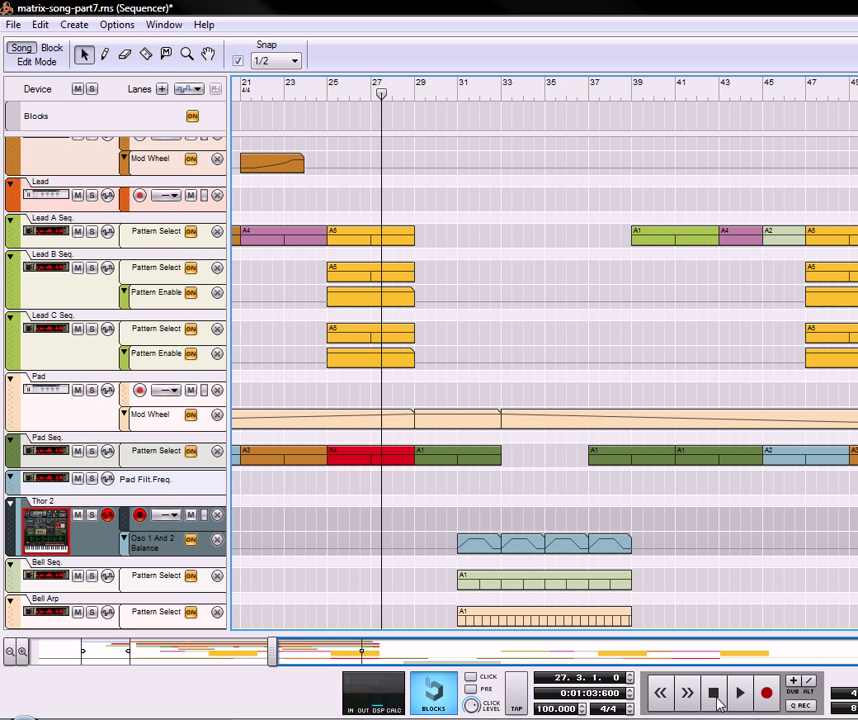
pyautogui.click(740, 693)
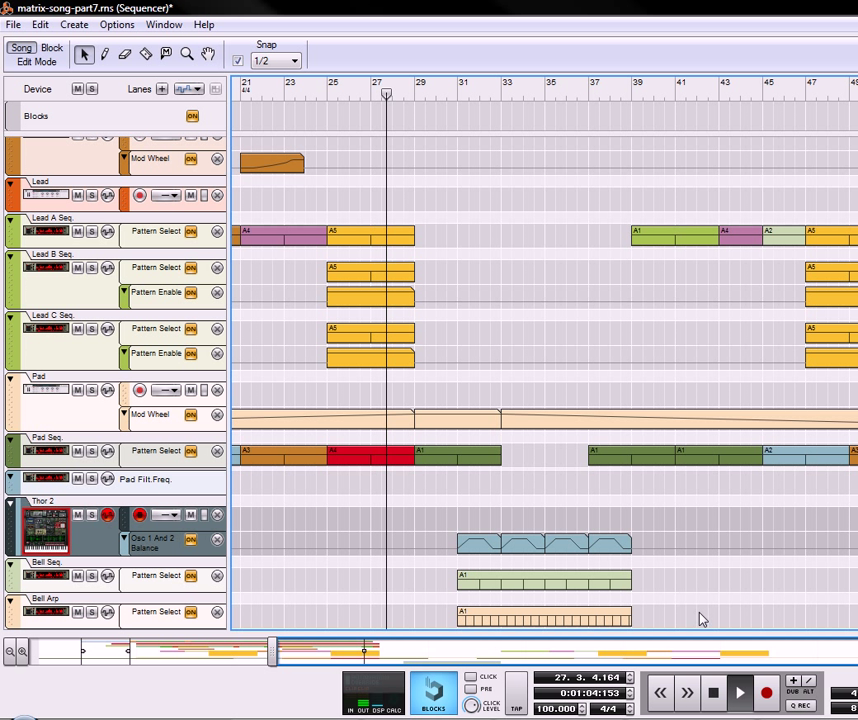
# Insert an RV7000 reverb below Thor and switch its algorithm from Hall to Spring
pyautogui.click(722, 707)
pyautogui.hotkey('alt', 'Tab')
pyautogui.scroll(-5, 452, 494)
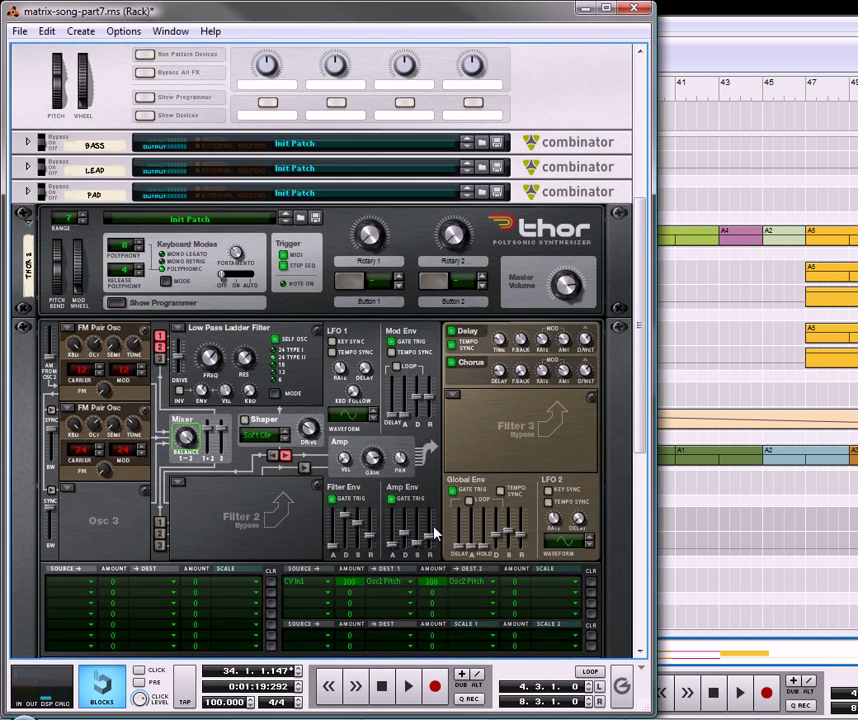
pyautogui.scroll(-6, 434, 533)
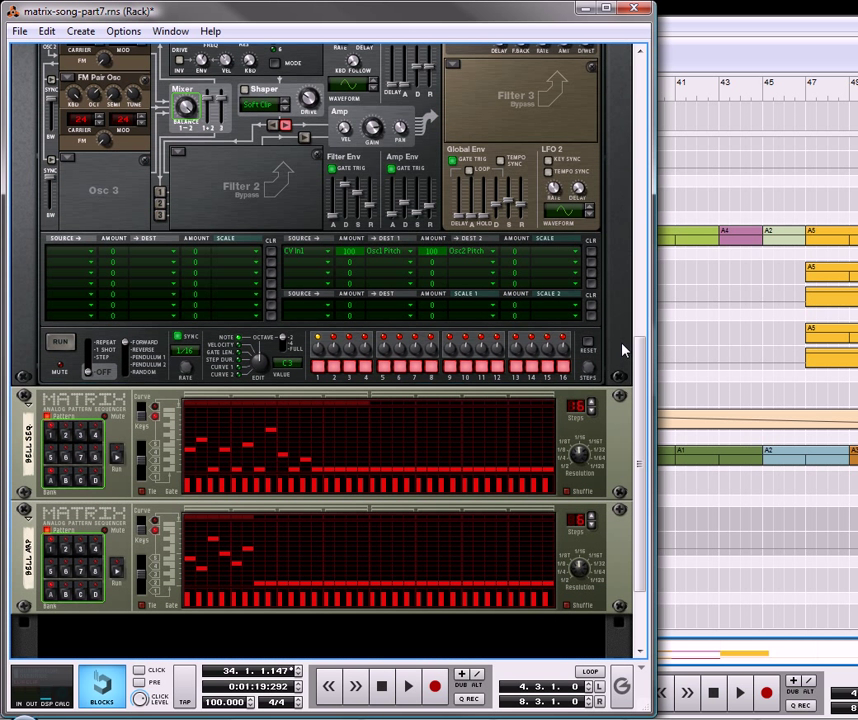
pyautogui.click(622, 350)
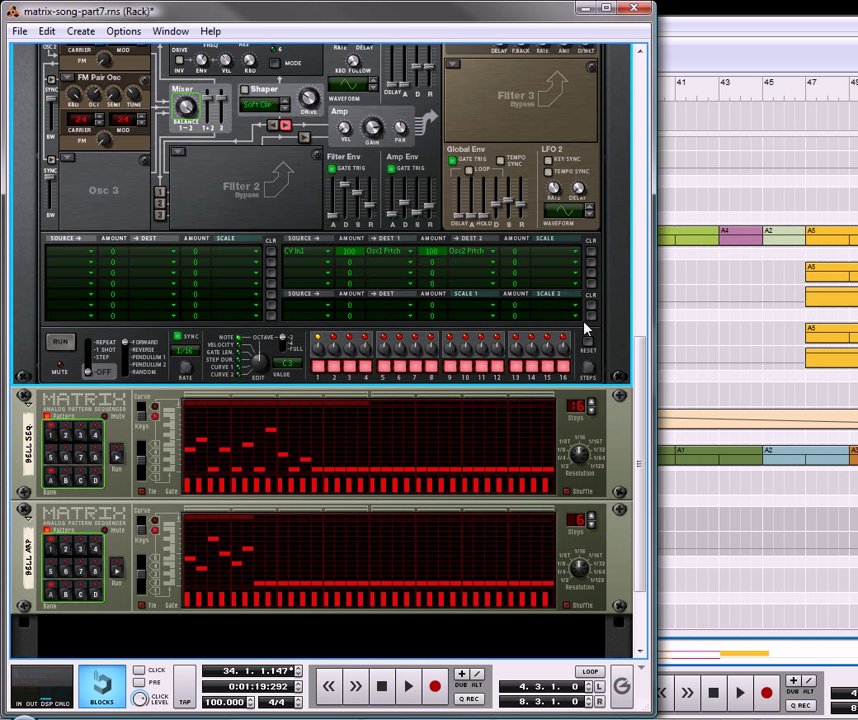
pyautogui.rightClick(602, 342)
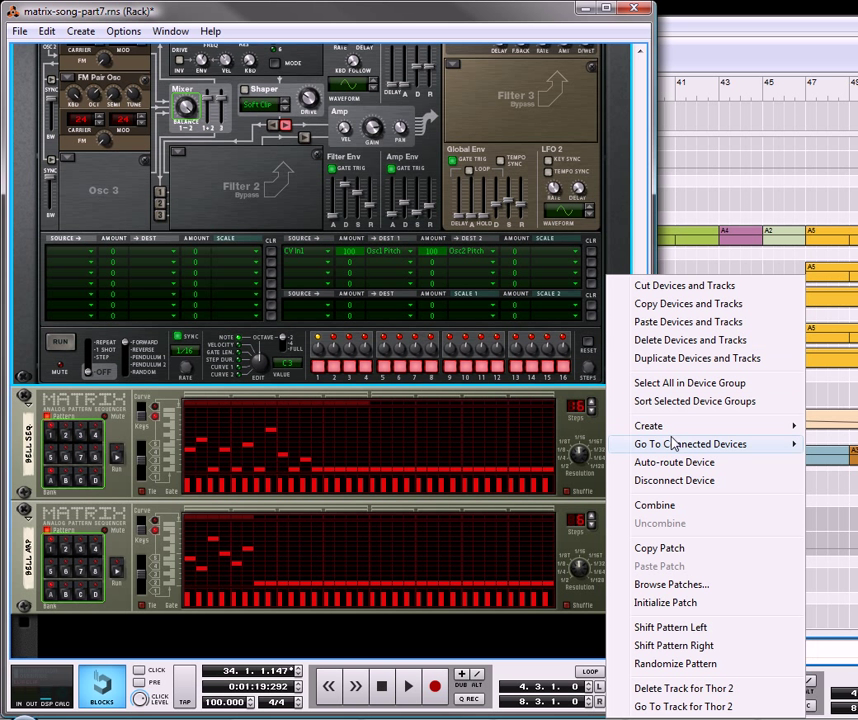
pyautogui.moveTo(680, 432)
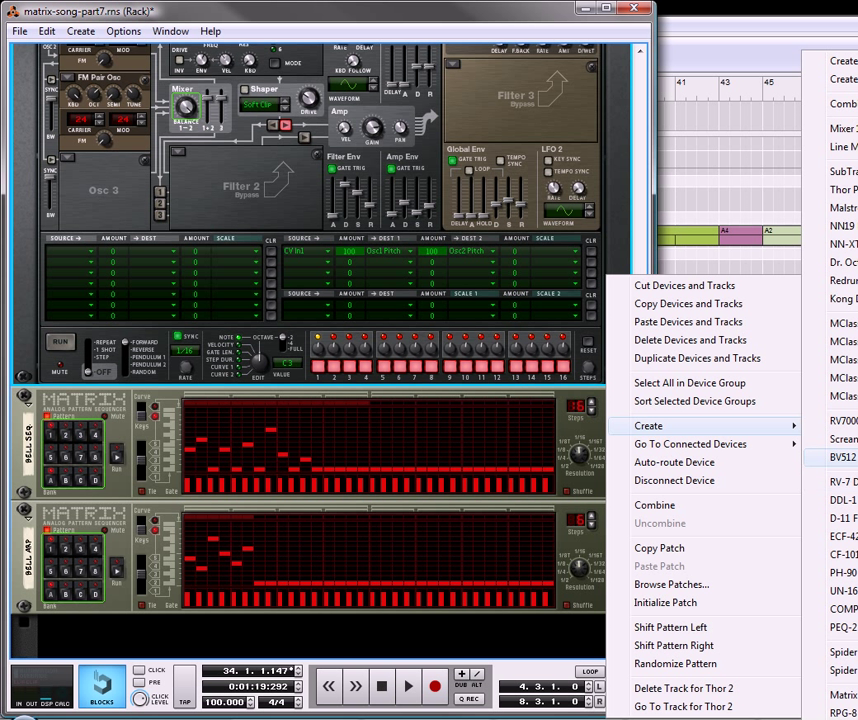
pyautogui.click(843, 420)
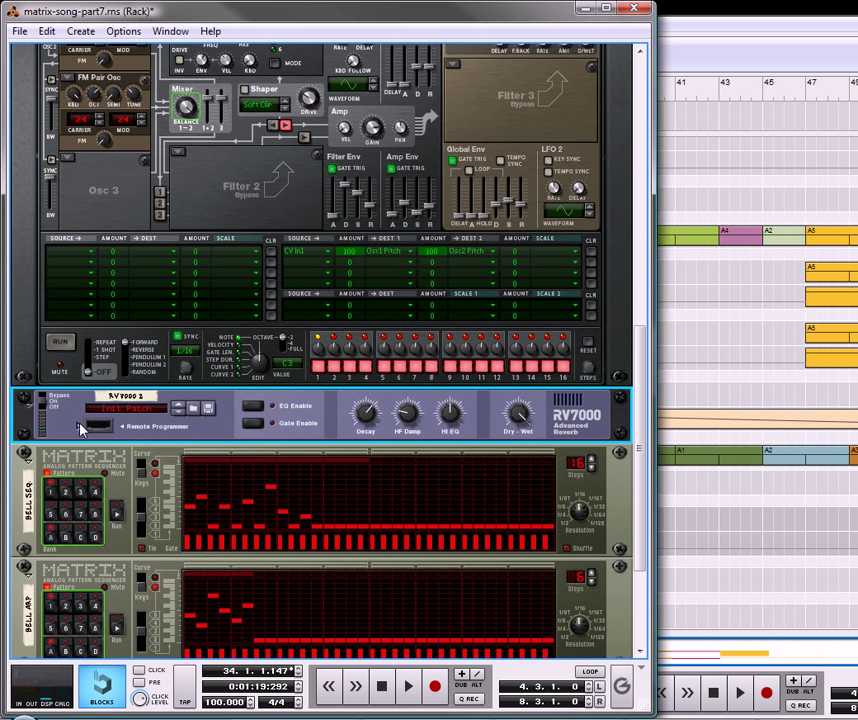
pyautogui.click(80, 427)
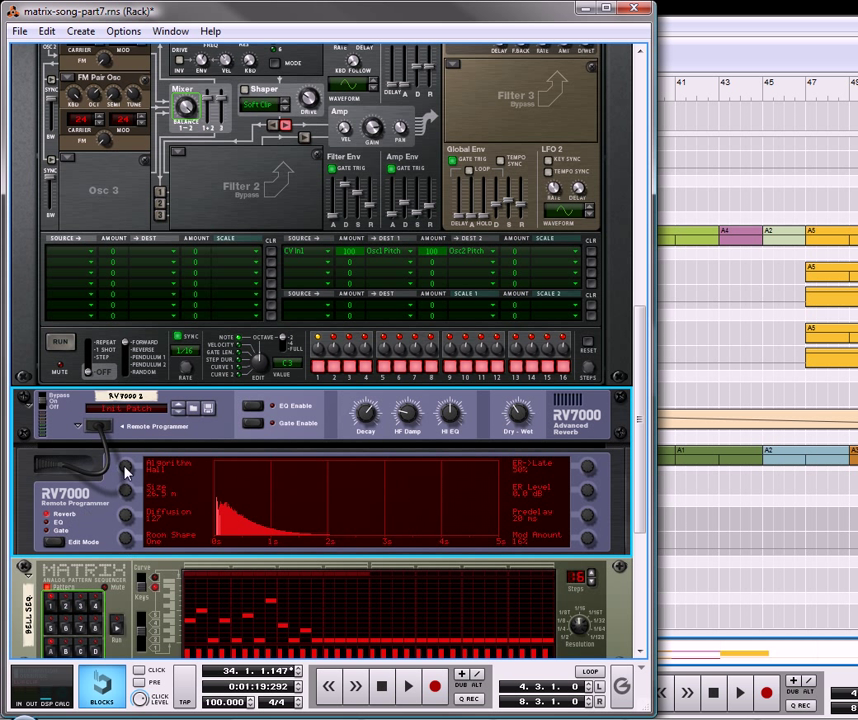
pyautogui.moveTo(127, 468); pyautogui.dragTo(136, 455)
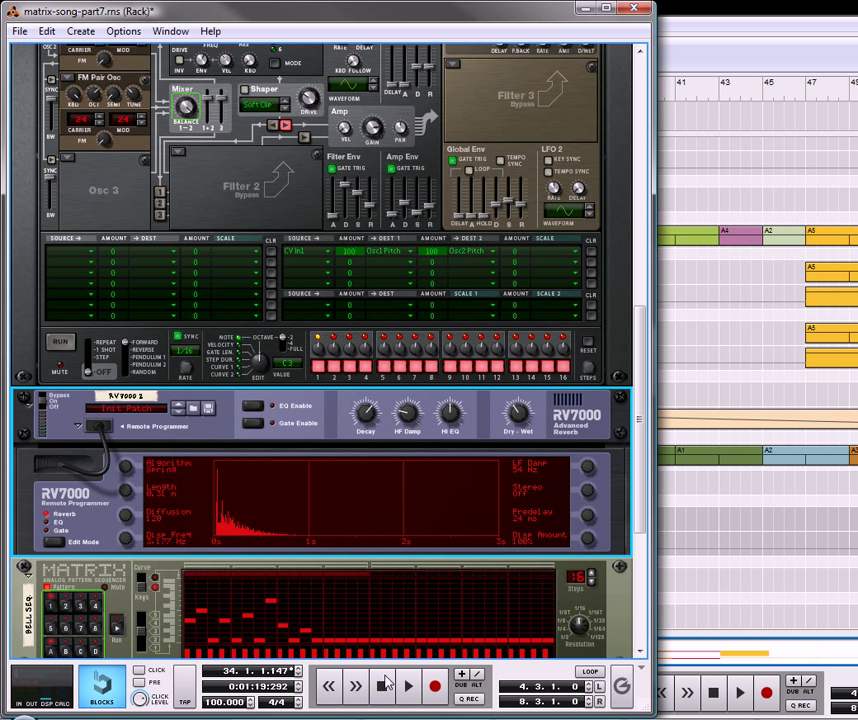
# Lower the RV7000 2 mixer channel from 82 to 66 while playing from bar 29, then stop
pyautogui.click(713, 115)
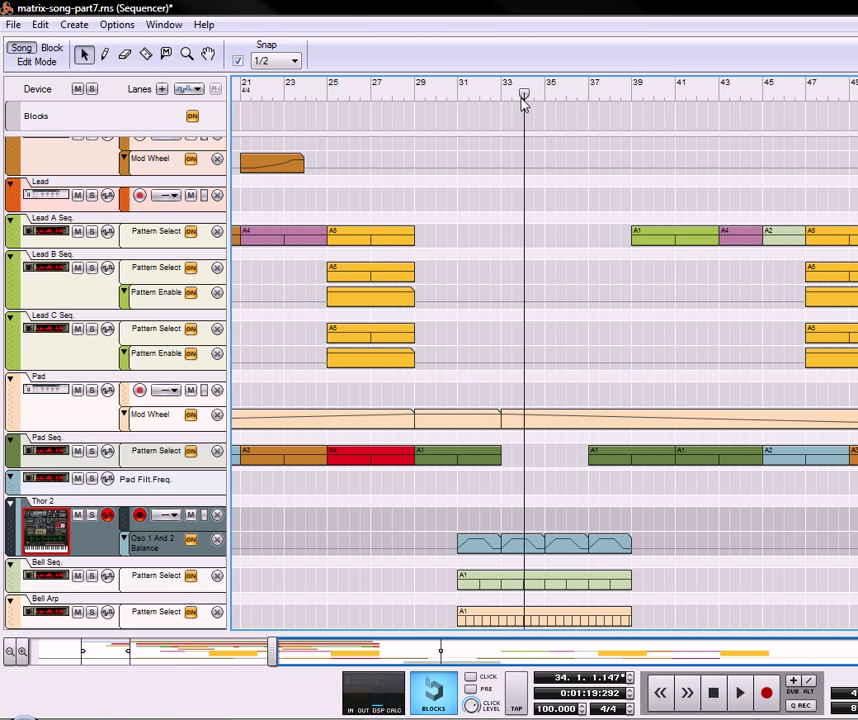
pyautogui.click(414, 92)
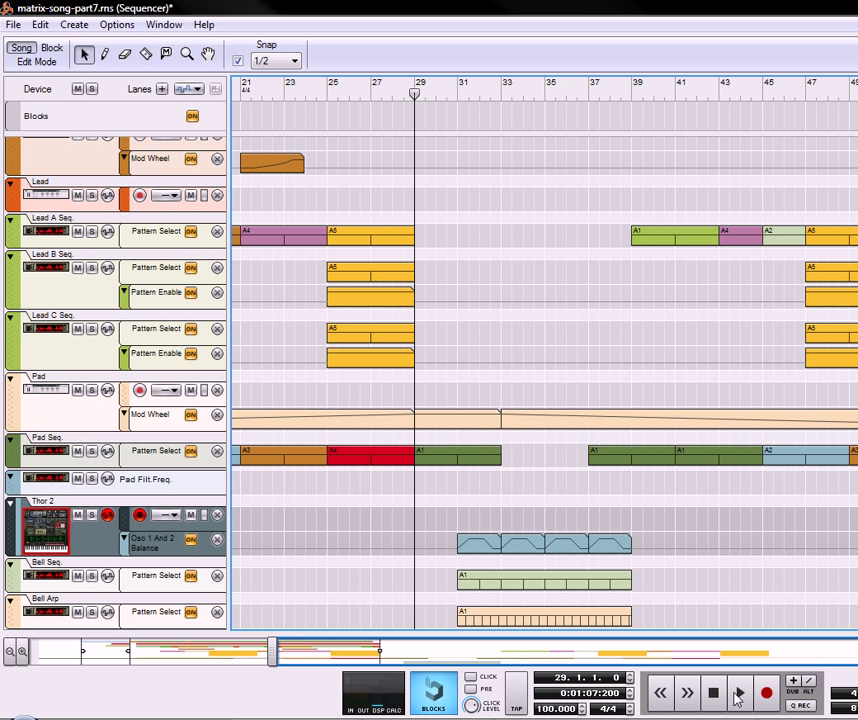
pyautogui.click(739, 693)
pyautogui.press('F6')
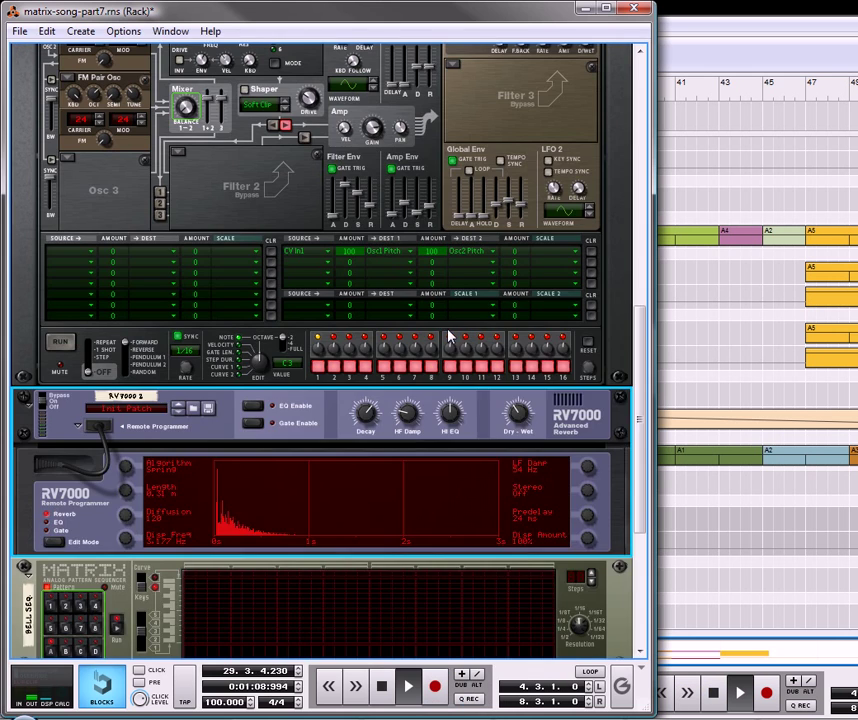
pyautogui.scroll(12, 428, 283)
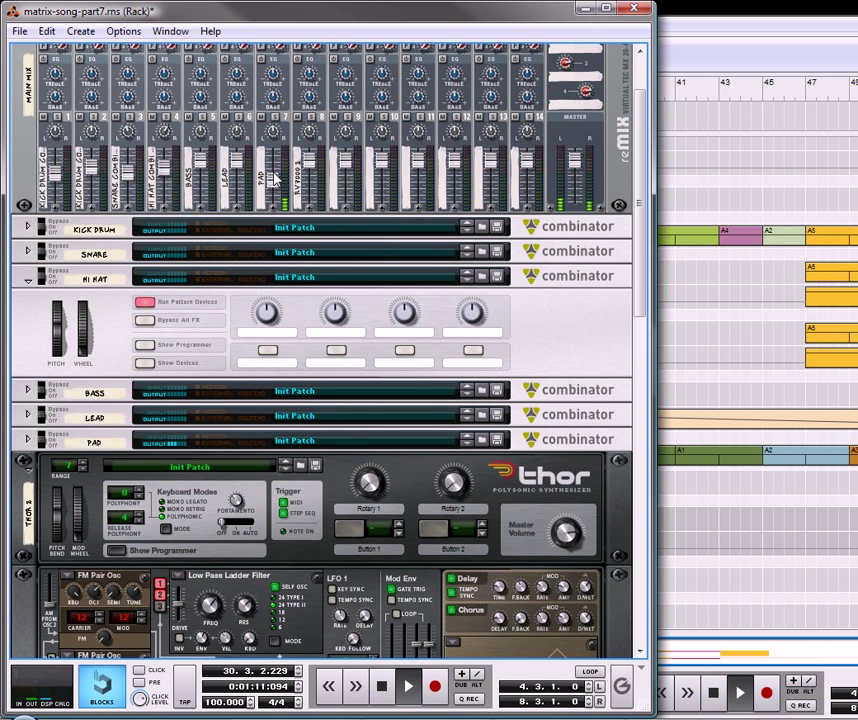
pyautogui.moveTo(318, 182); pyautogui.dragTo(313, 190)
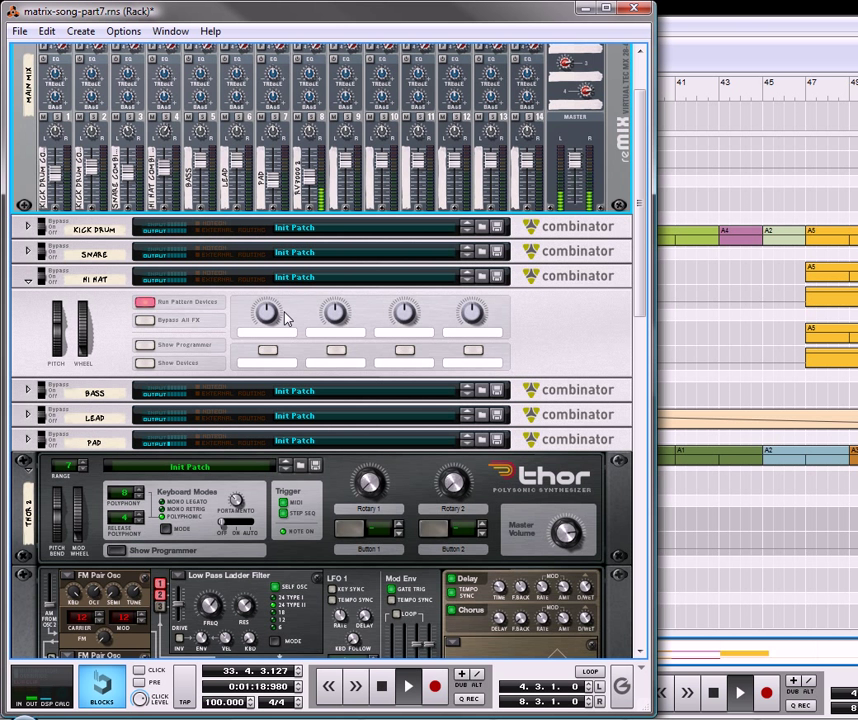
pyautogui.click(699, 77)
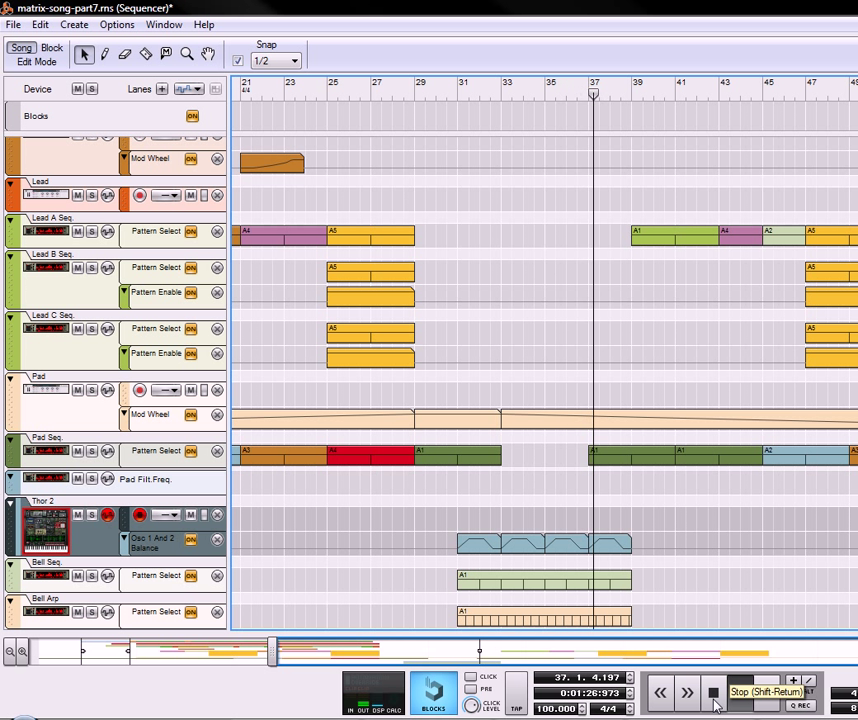
pyautogui.click(714, 705)
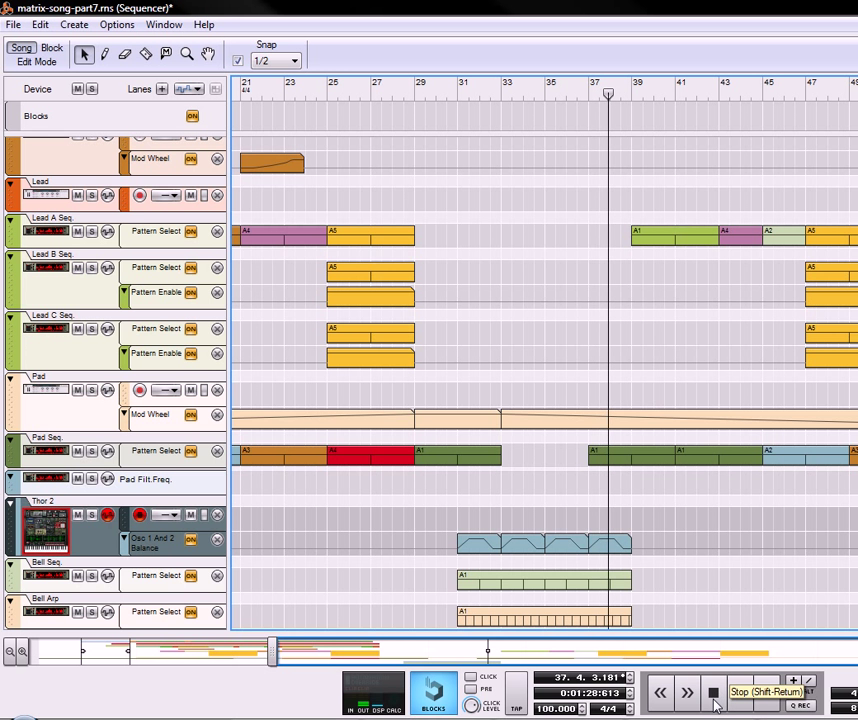
pyautogui.scroll(5, 518, 415)
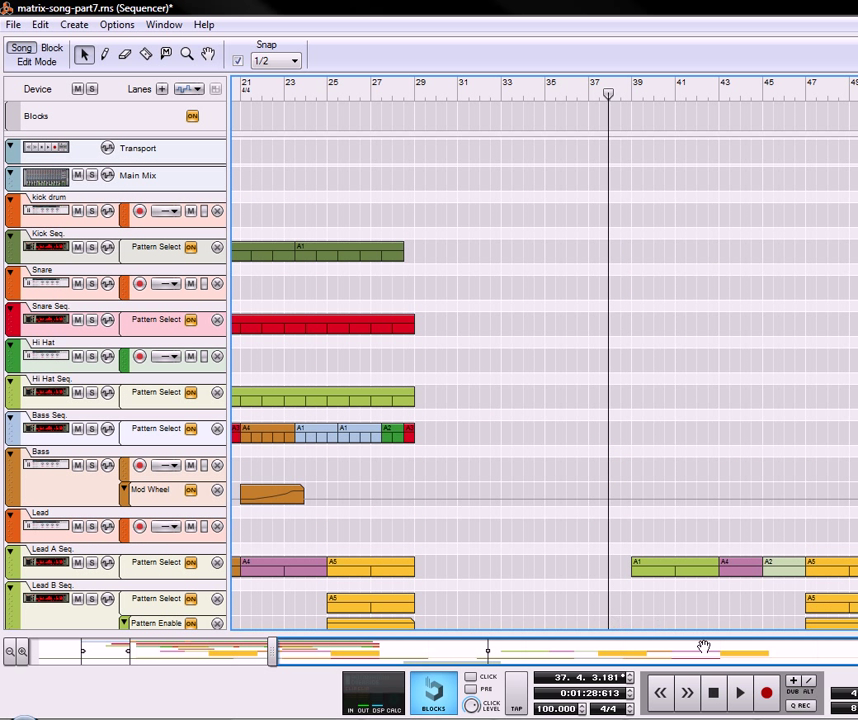
# Delete the short red Snare Seq clip near bar 7
pyautogui.moveTo(704, 647); pyautogui.dragTo(380, 637)
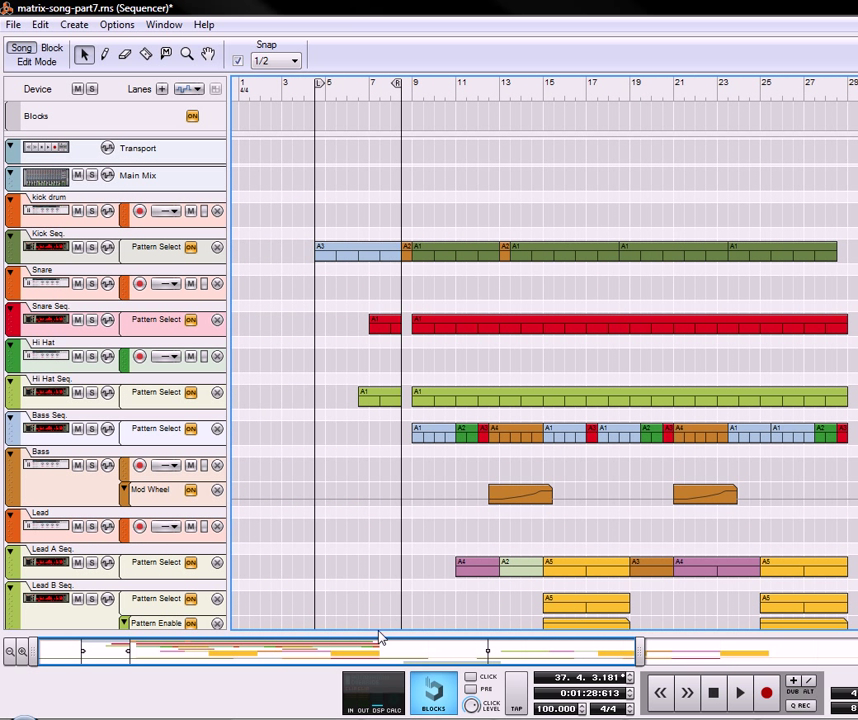
pyautogui.click(377, 330)
pyautogui.press('Delete')
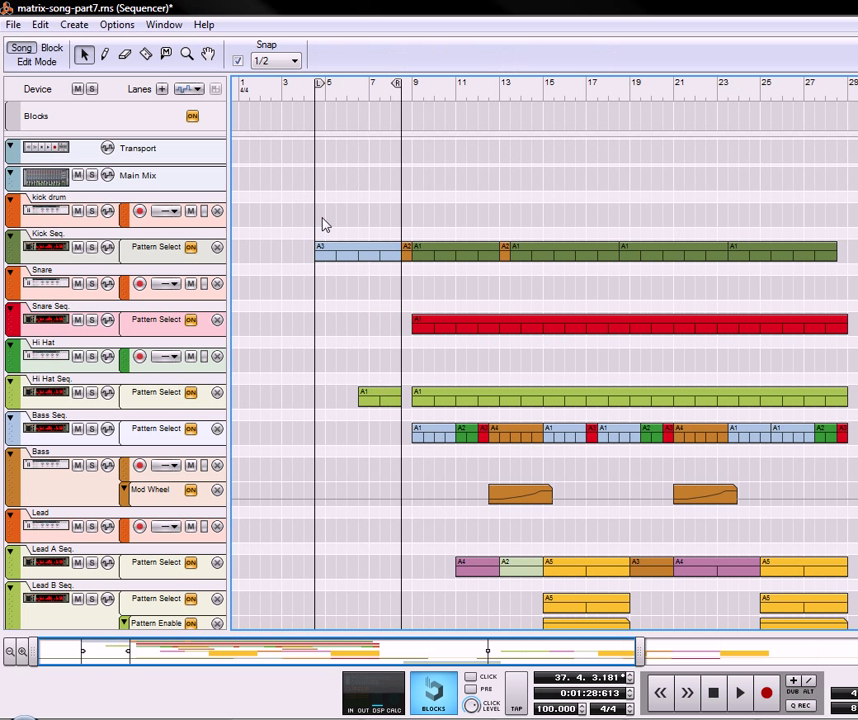
# Trim the blue A3 Kick Seq clip to start at 36.1.1.0 with a 3-bar length
pyautogui.click(355, 256)
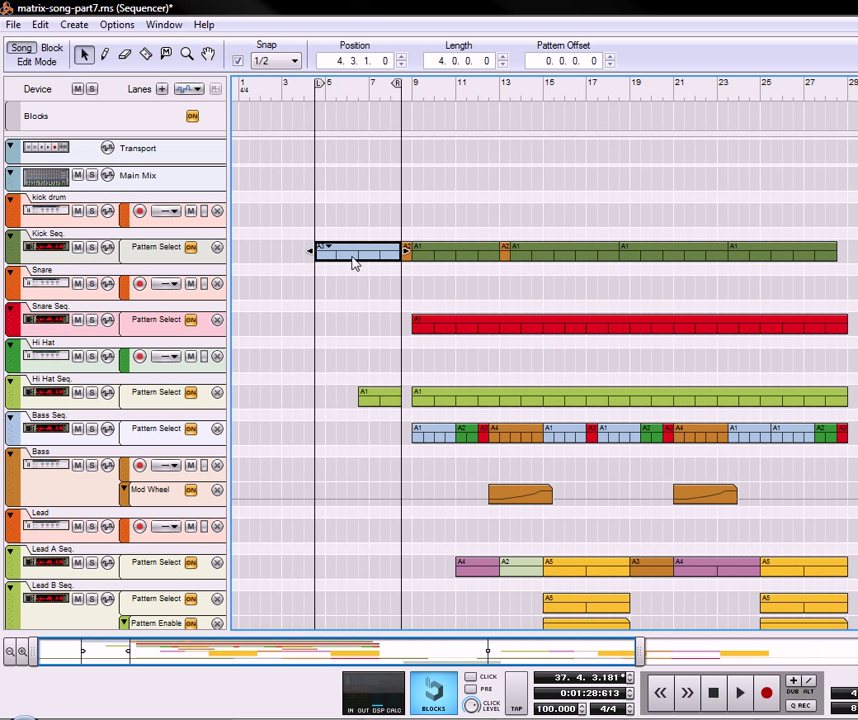
pyautogui.moveTo(354, 205); pyautogui.dragTo(783, 342)
pyautogui.scroll(-5, 425, 400)
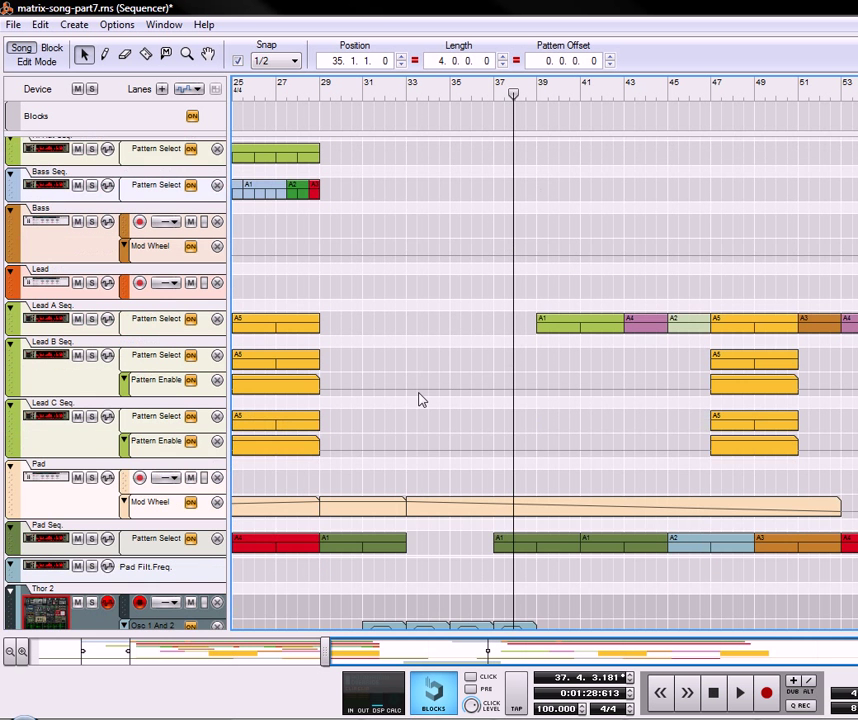
pyautogui.scroll(5, 455, 420)
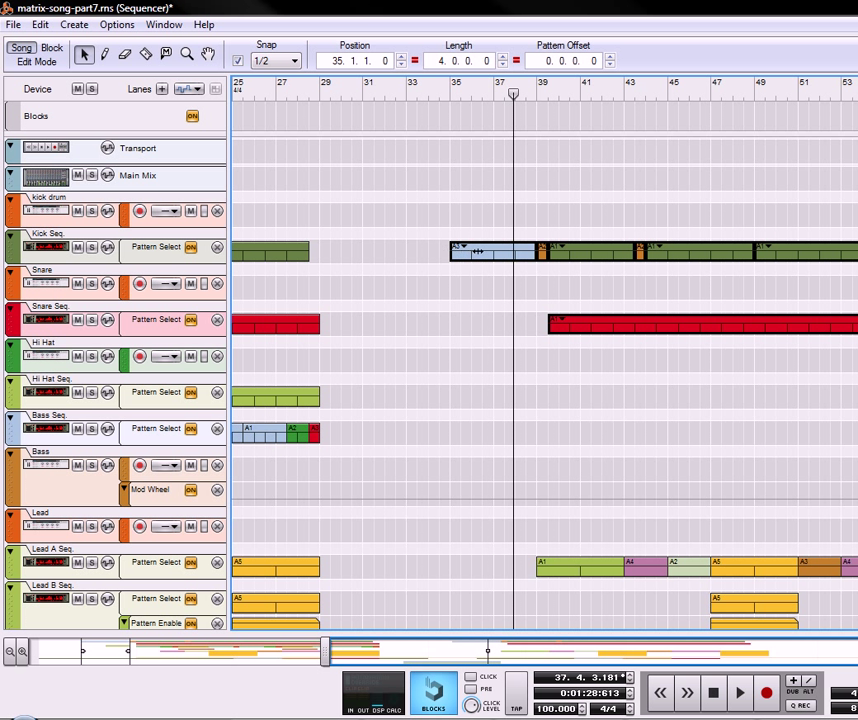
pyautogui.click(497, 246)
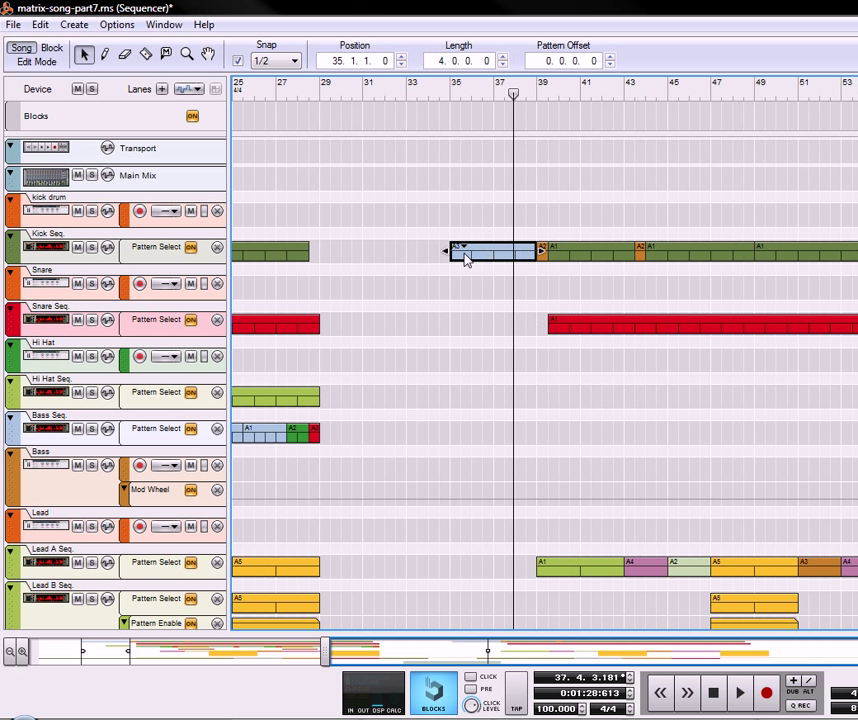
pyautogui.moveTo(447, 252); pyautogui.dragTo(470, 251)
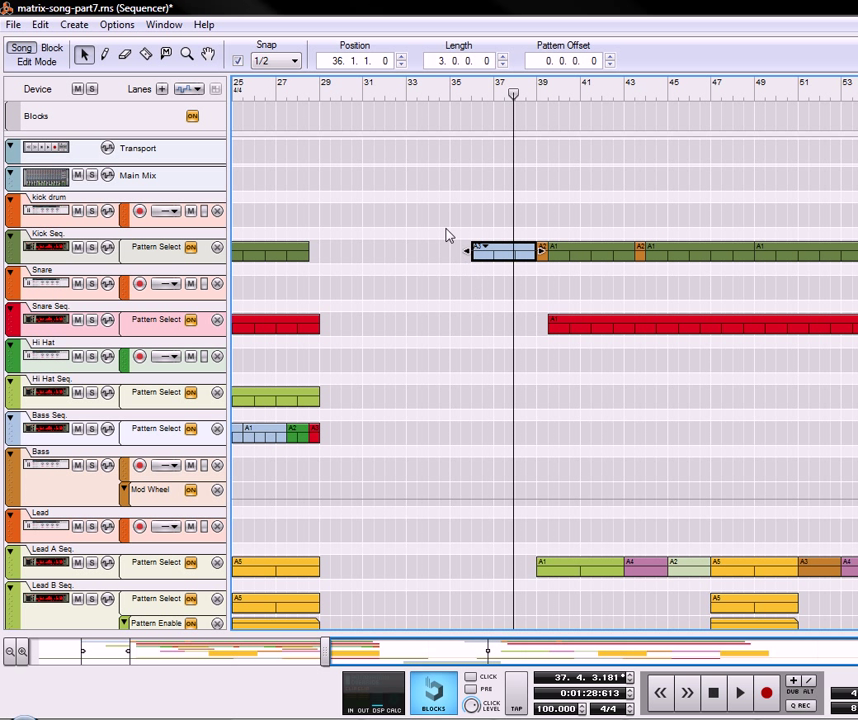
pyautogui.click(386, 92)
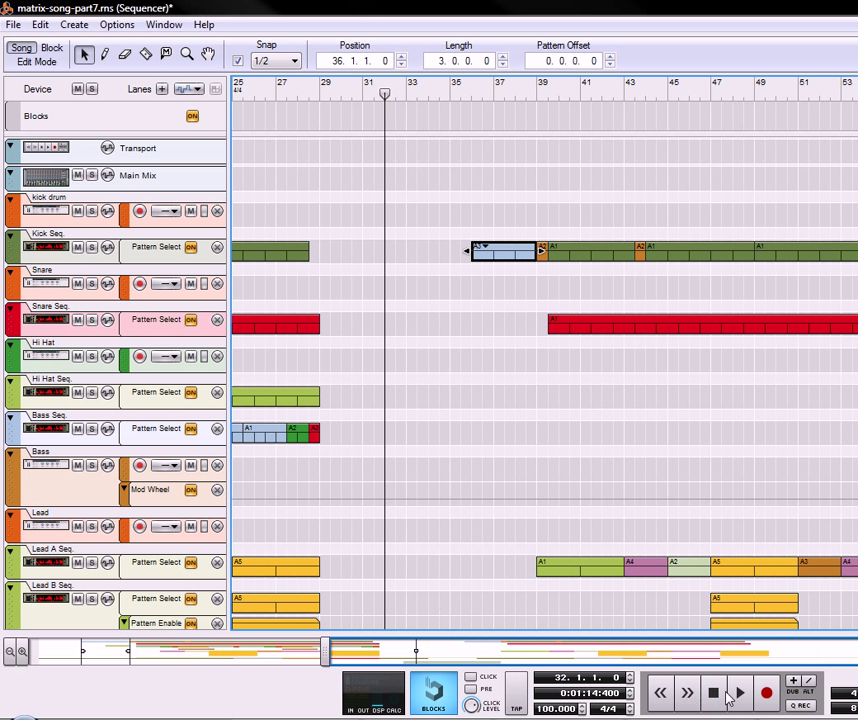
# Start song playback from bar 32
pyautogui.click(740, 693)
pyautogui.scroll(-9, 605, 414)
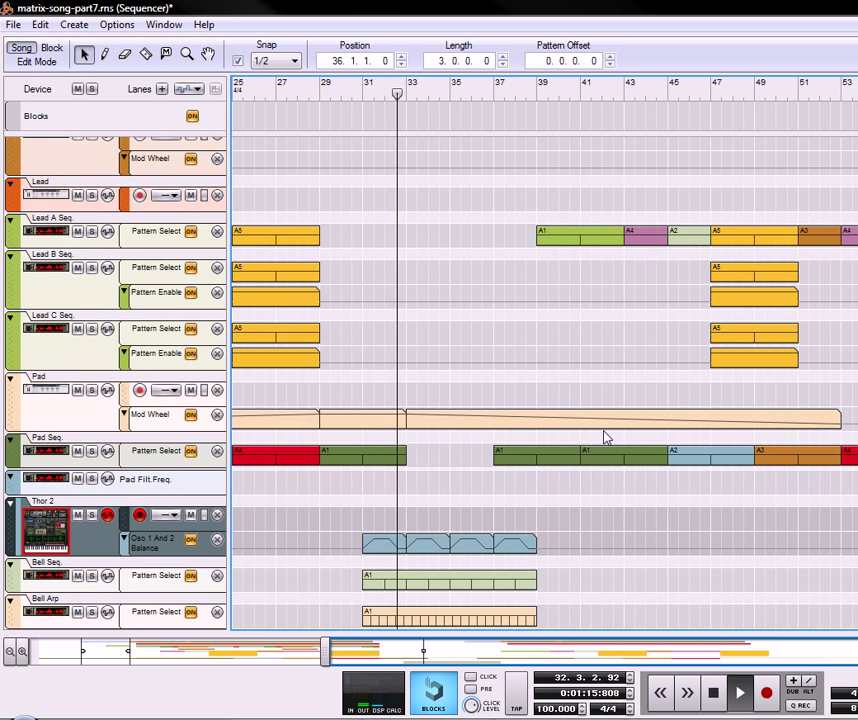
pyautogui.scroll(5, 605, 430)
pyautogui.scroll(2, 605, 437)
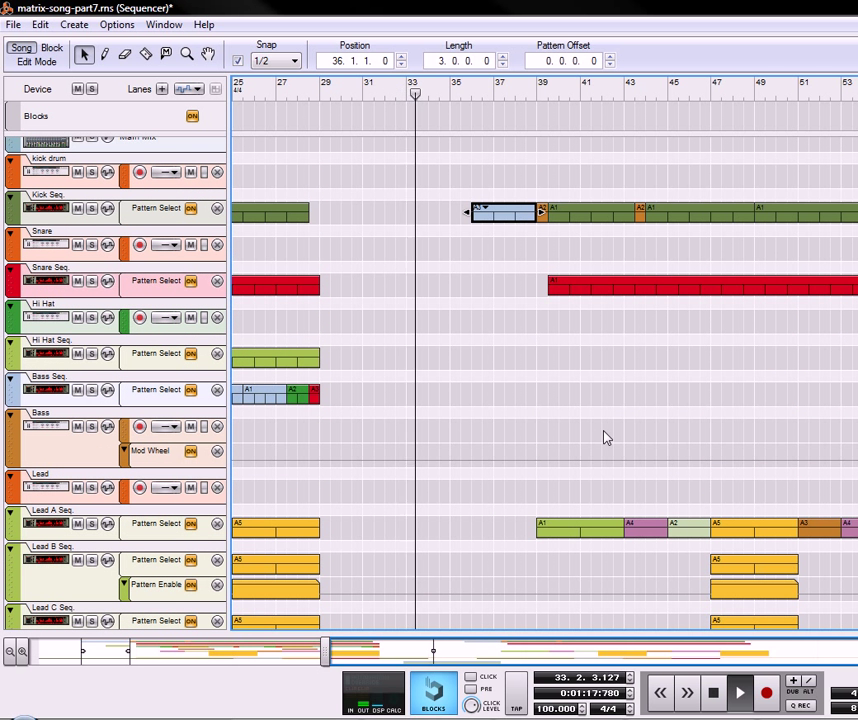
# Copy the Hi Hat Seq clip so a 20-bar hi-hat part starts at bar 37
pyautogui.click(534, 410)
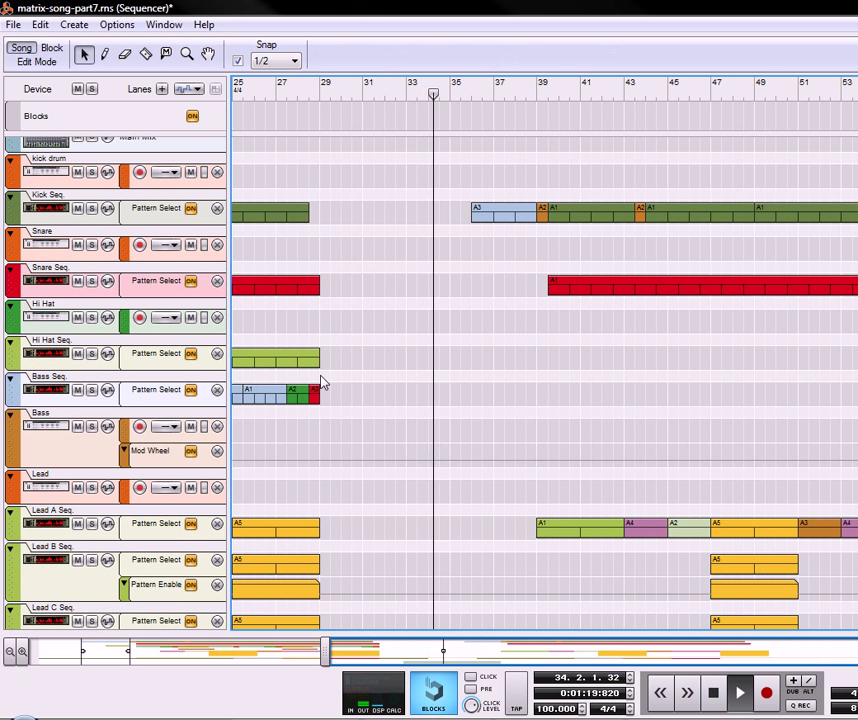
pyautogui.click(287, 362)
pyautogui.moveTo(287, 362); pyautogui.dragTo(787, 360)
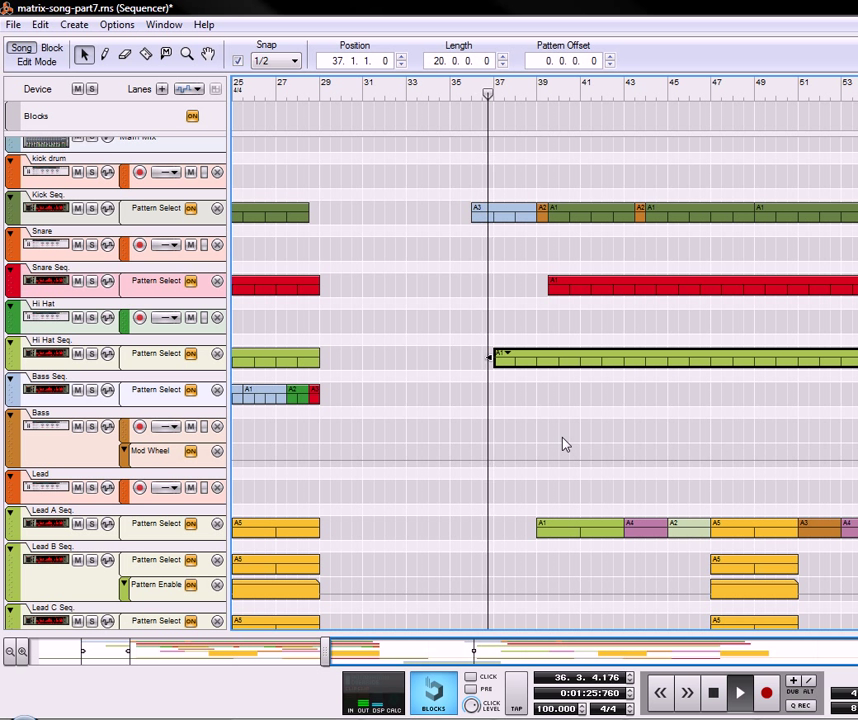
pyautogui.scroll(-3, 567, 440)
pyautogui.scroll(-3, 572, 434)
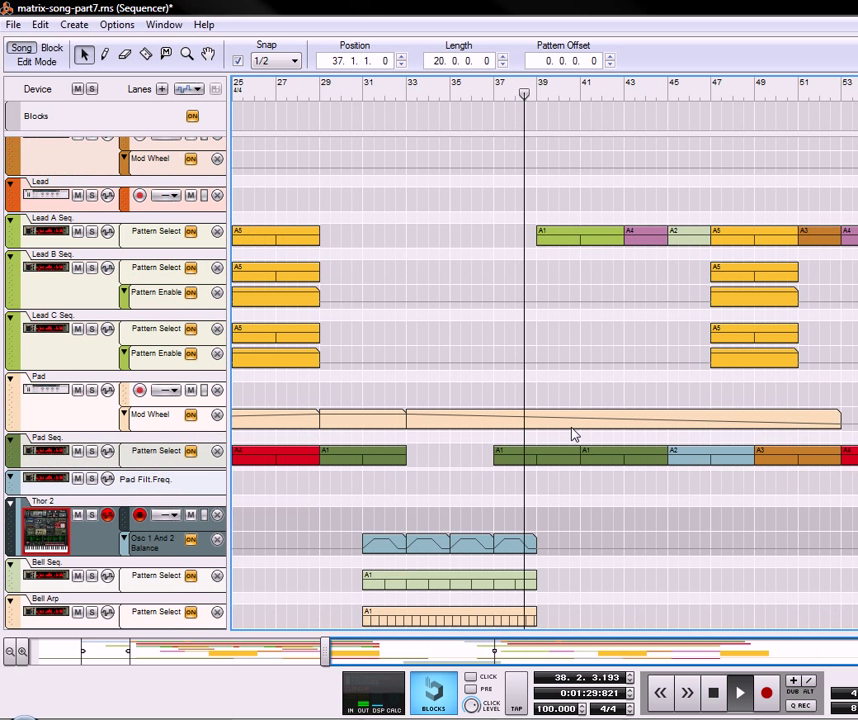
pyautogui.scroll(6, 573, 434)
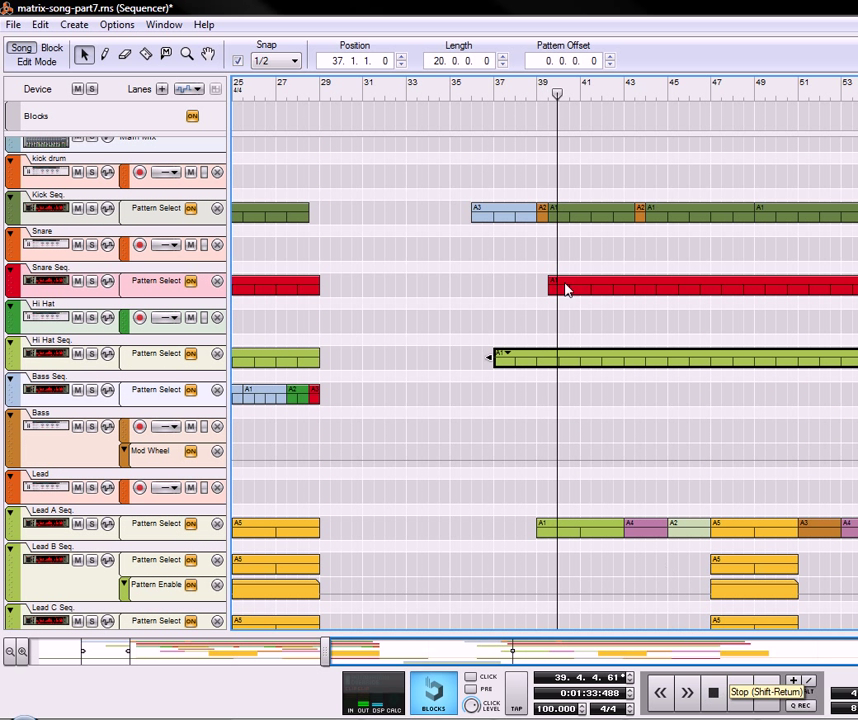
# Shift the Kick Seq clips and the red Snare Seq clip half a bar earlier
pyautogui.moveTo(506, 165); pyautogui.dragTo(683, 258)
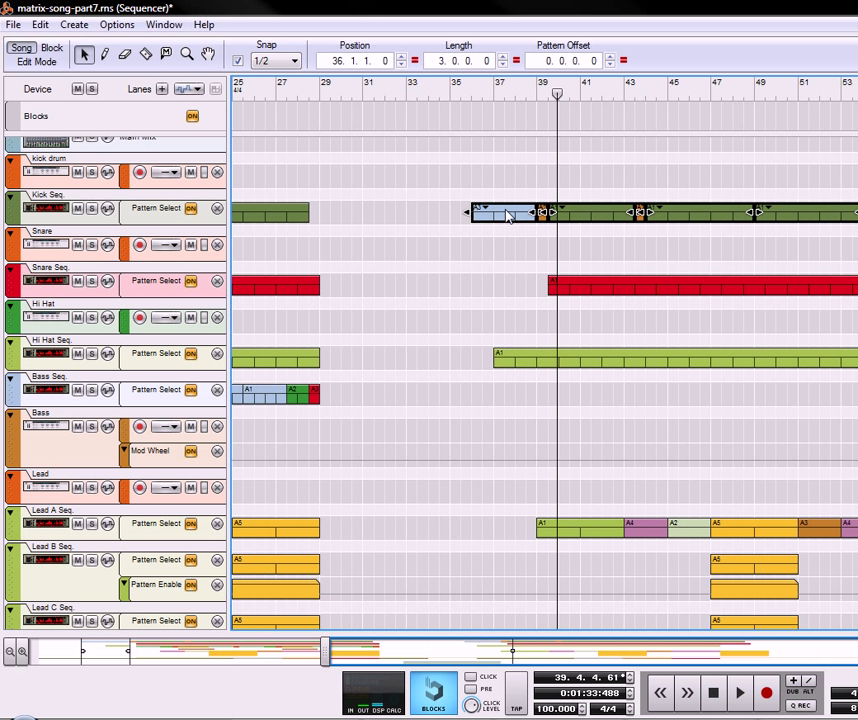
pyautogui.moveTo(510, 215); pyautogui.dragTo(502, 217)
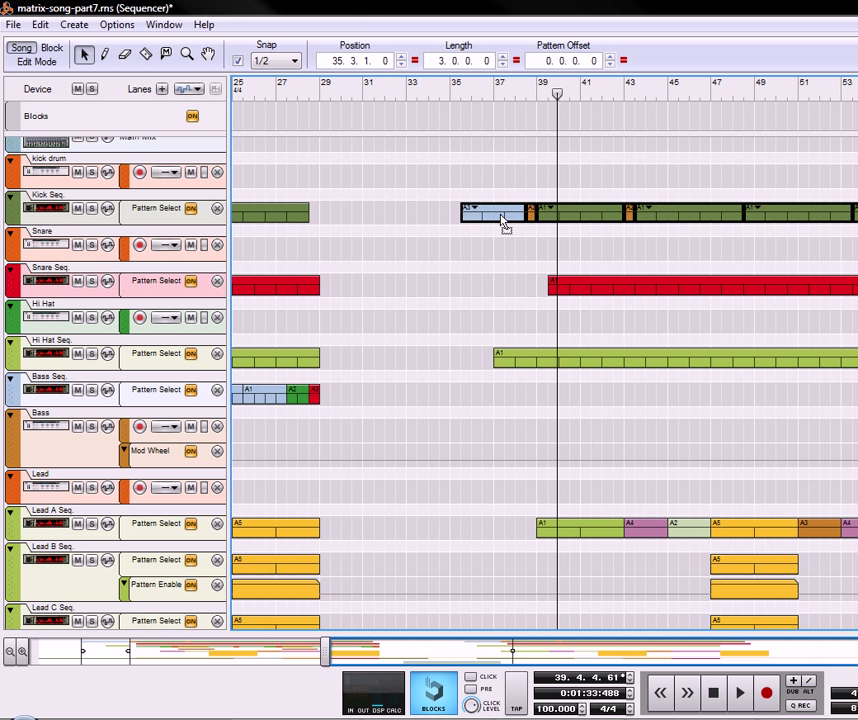
pyautogui.click(578, 290)
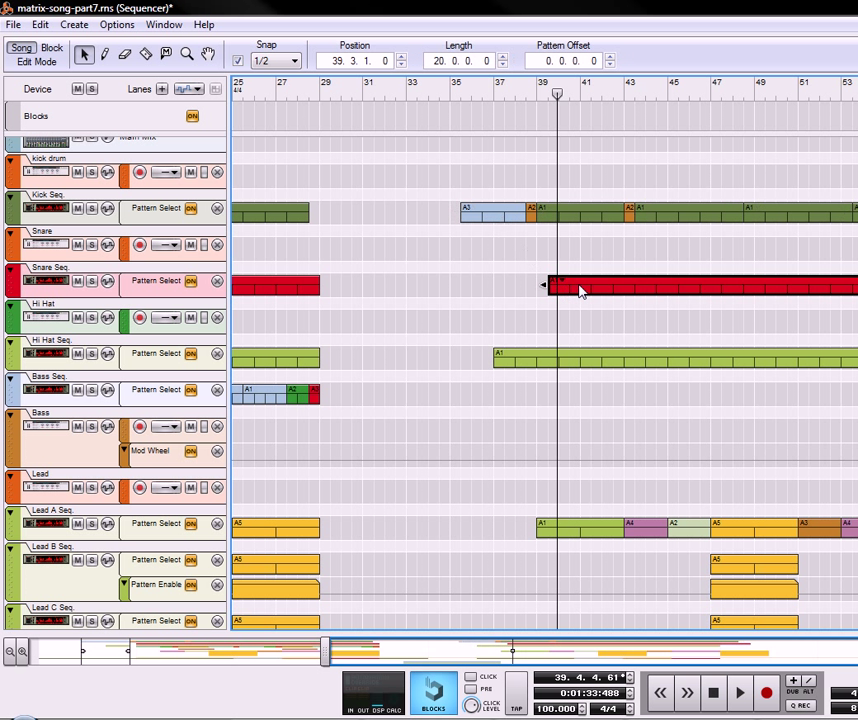
pyautogui.moveTo(590, 290); pyautogui.dragTo(583, 290)
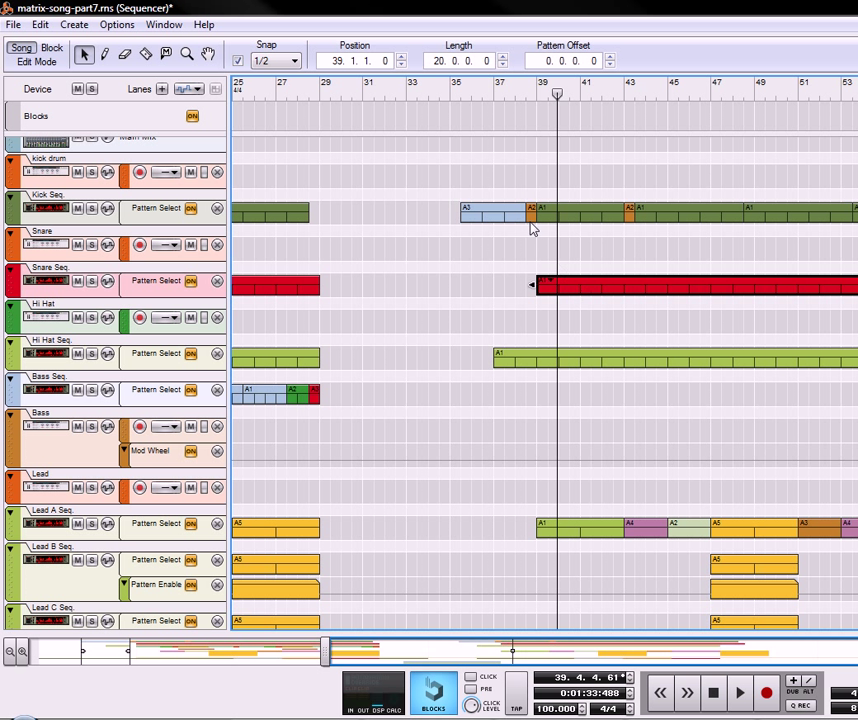
# Play the song from bar 37 to check the timing, then stop
pyautogui.click(503, 90)
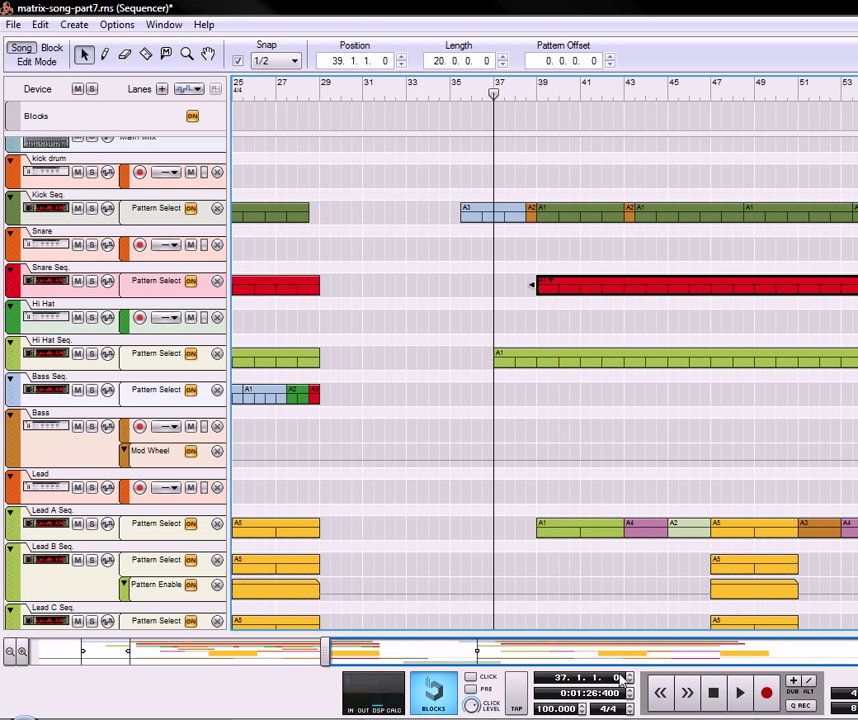
pyautogui.click(737, 693)
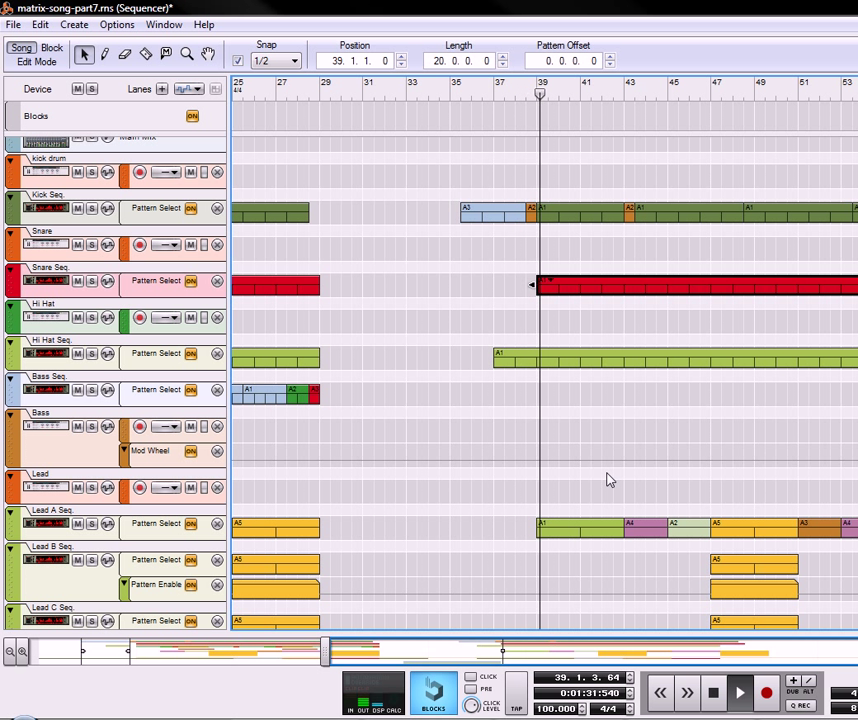
pyautogui.click(713, 693)
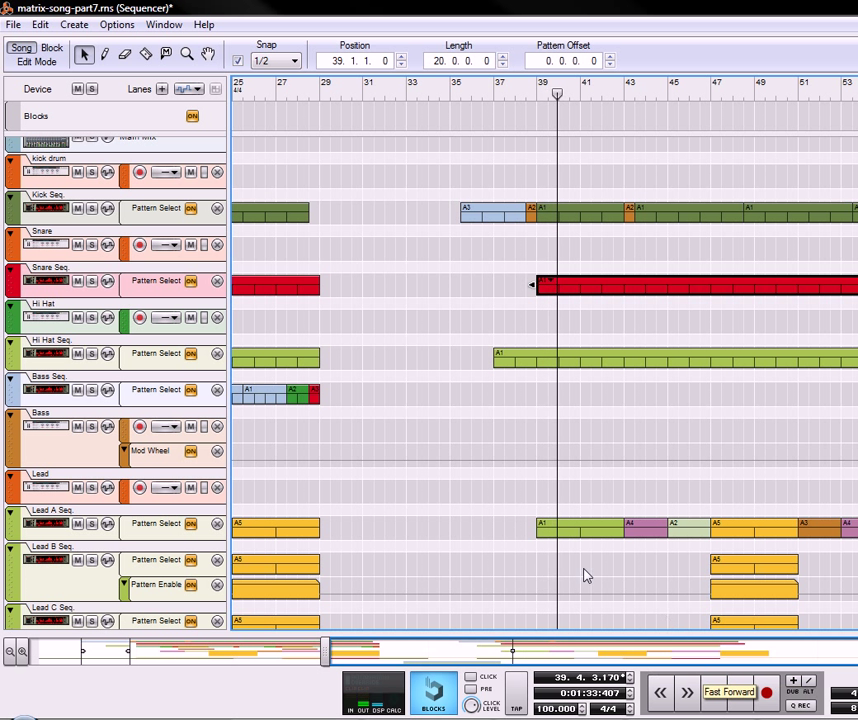
# Select the bar 37 hi-hat clip and solo the Hi Hat Seq track
pyautogui.scroll(-3, 458, 240)
pyautogui.scroll(3, 460, 238)
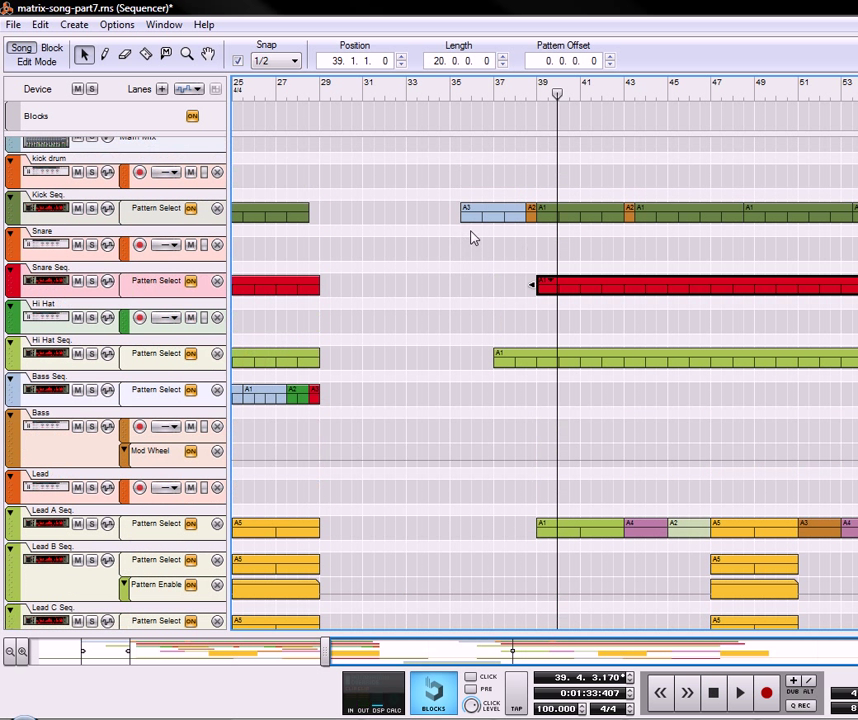
pyautogui.scroll(-3, 488, 274)
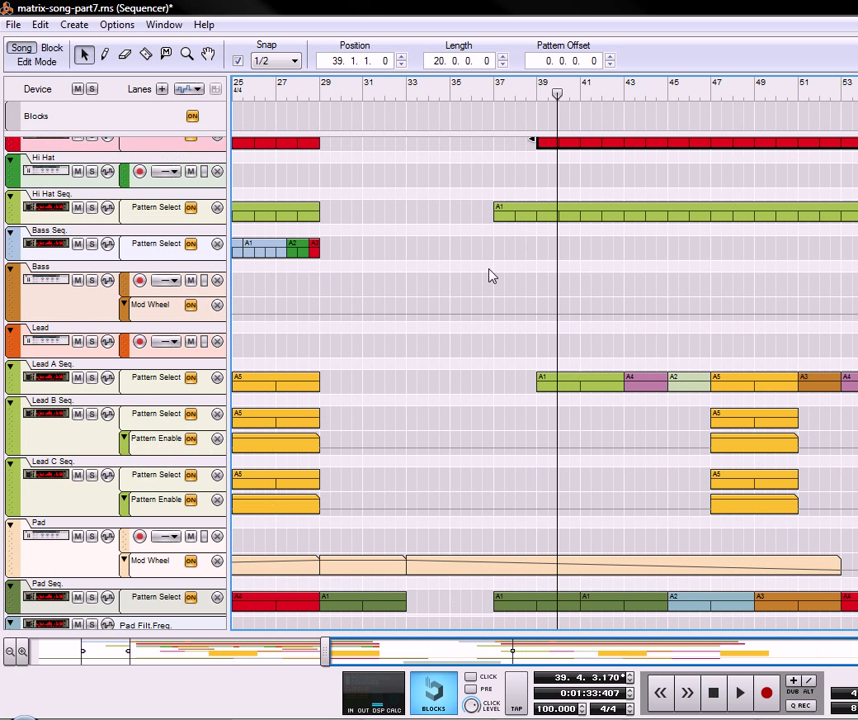
pyautogui.click(513, 218)
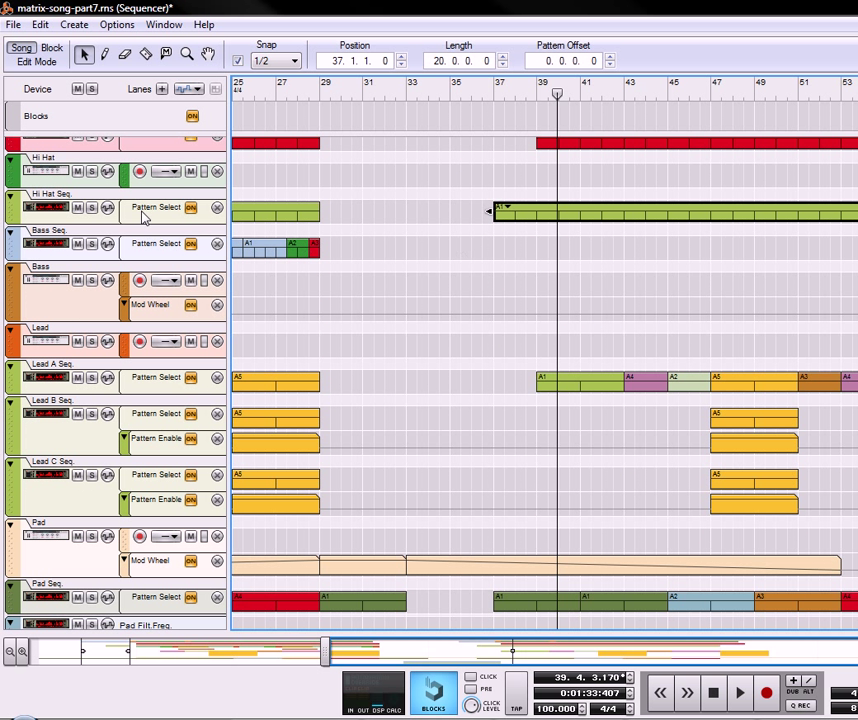
pyautogui.click(92, 208)
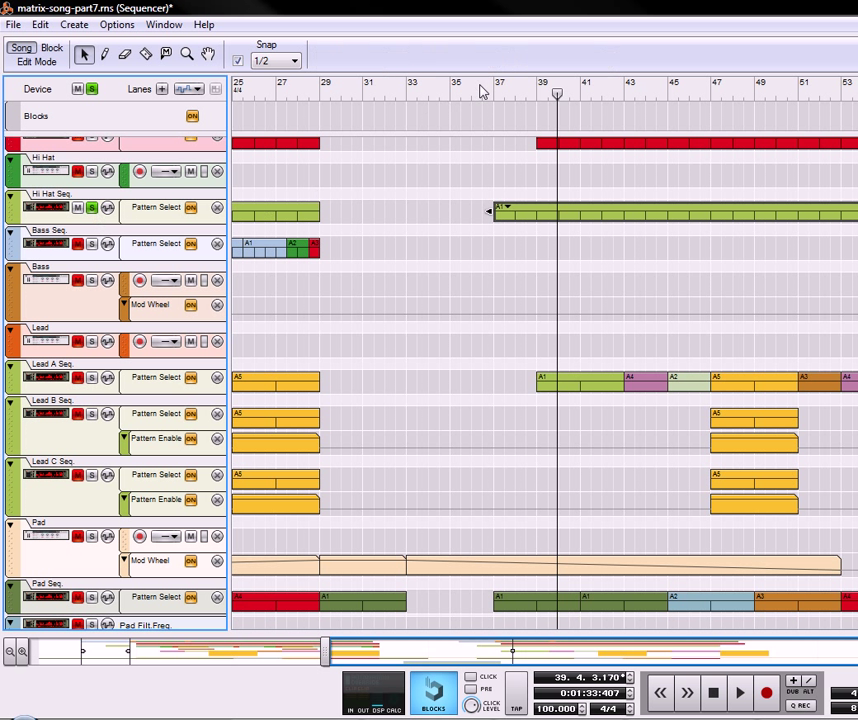
# Play from just before bar 37 to hear the soloed hi-hat, then stop
pyautogui.click(480, 92)
pyautogui.click(741, 693)
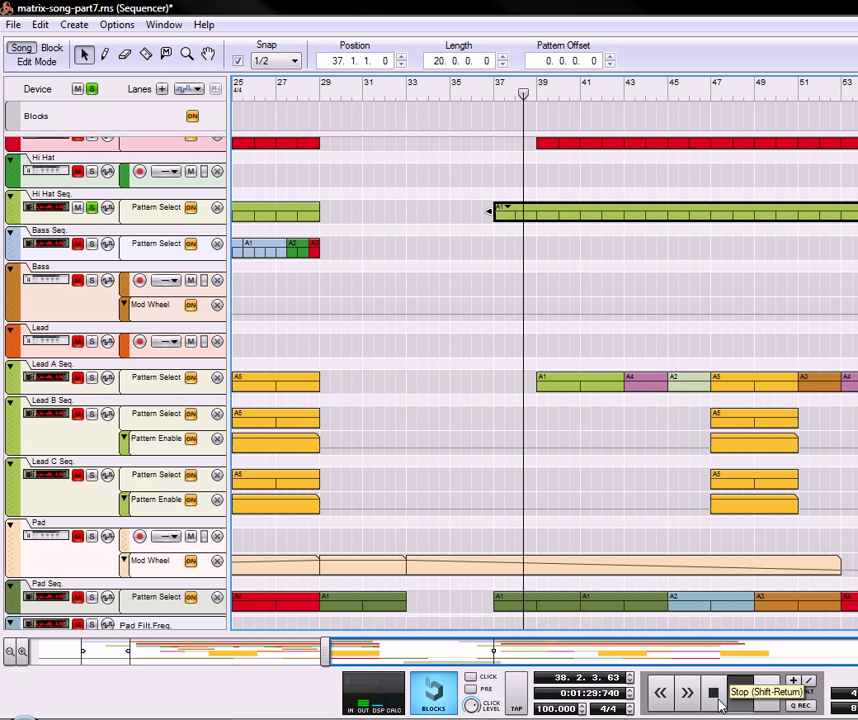
pyautogui.click(717, 702)
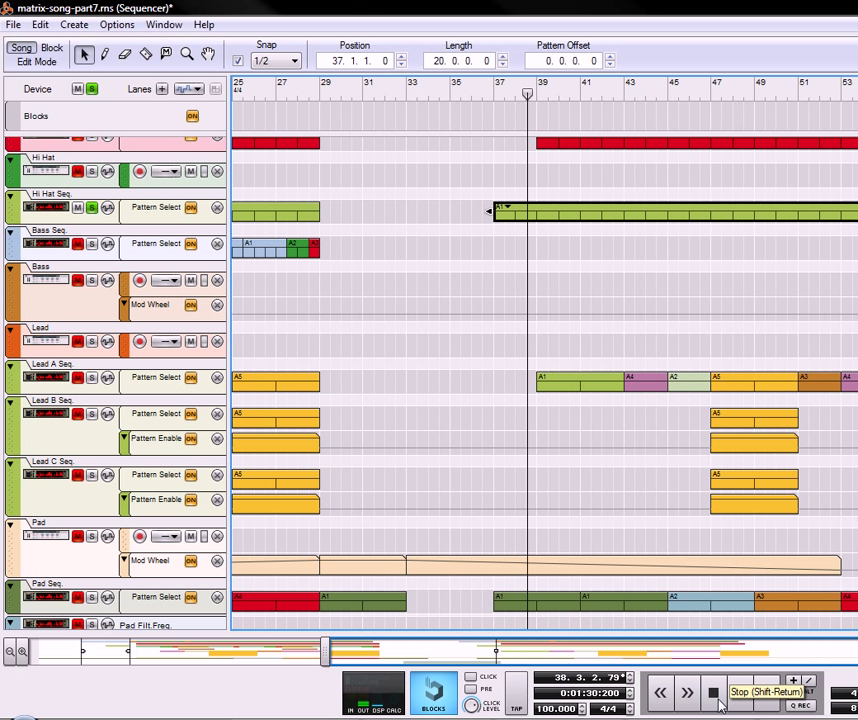
# Set the playback range from bar 37 to bar 45 and start playback
pyautogui.click(496, 93)
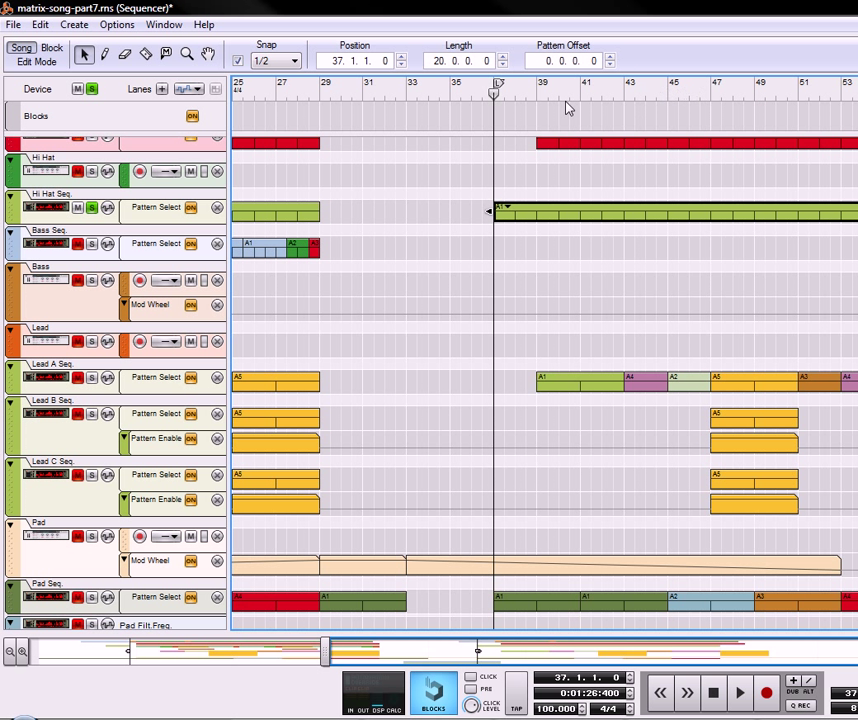
pyautogui.keyDown('alt'); pyautogui.click(669, 95); pyautogui.keyUp('alt')
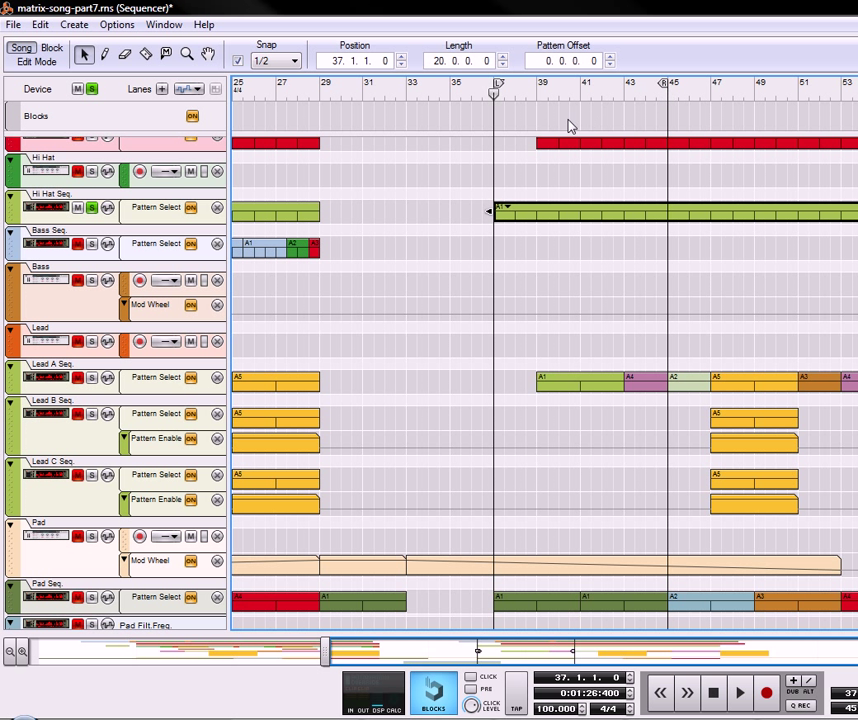
pyautogui.click(742, 704)
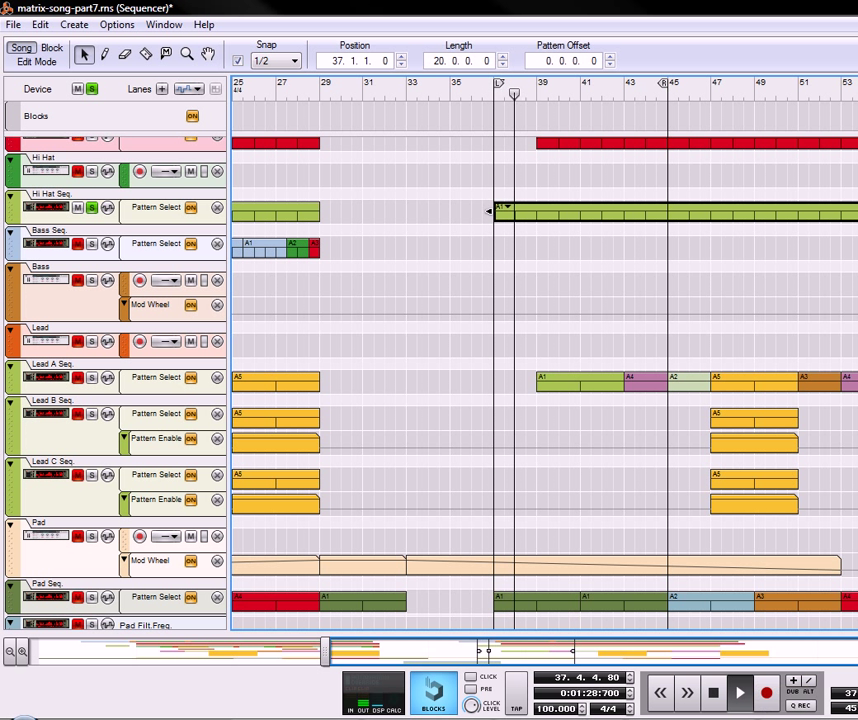
# Open the rack, expand the Hi Hat combinator, and switch its Matrix to curve editing
pyautogui.press('F6')
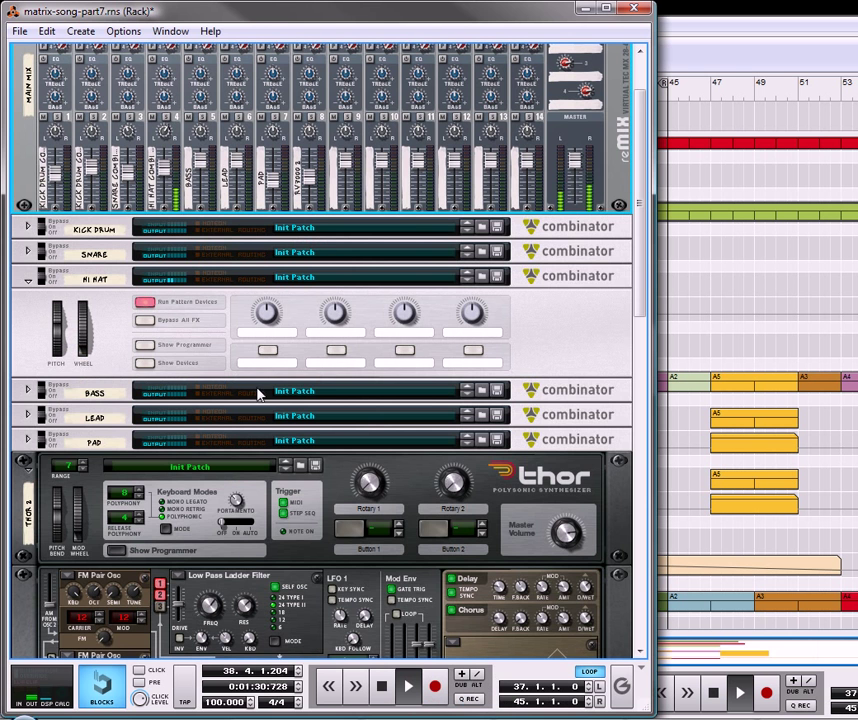
pyautogui.click(145, 363)
pyautogui.scroll(-2, 145, 370)
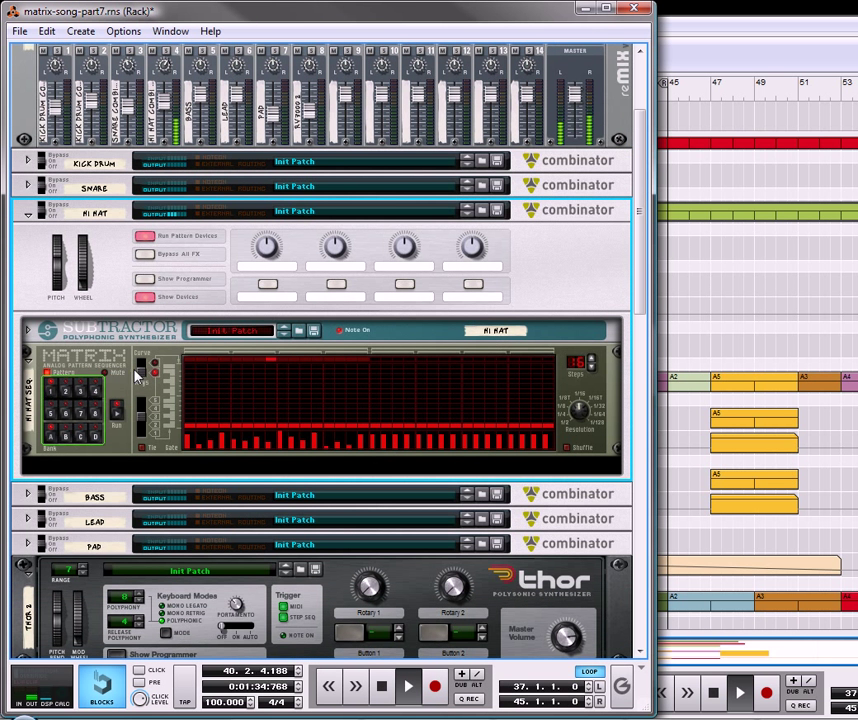
pyautogui.click(143, 372)
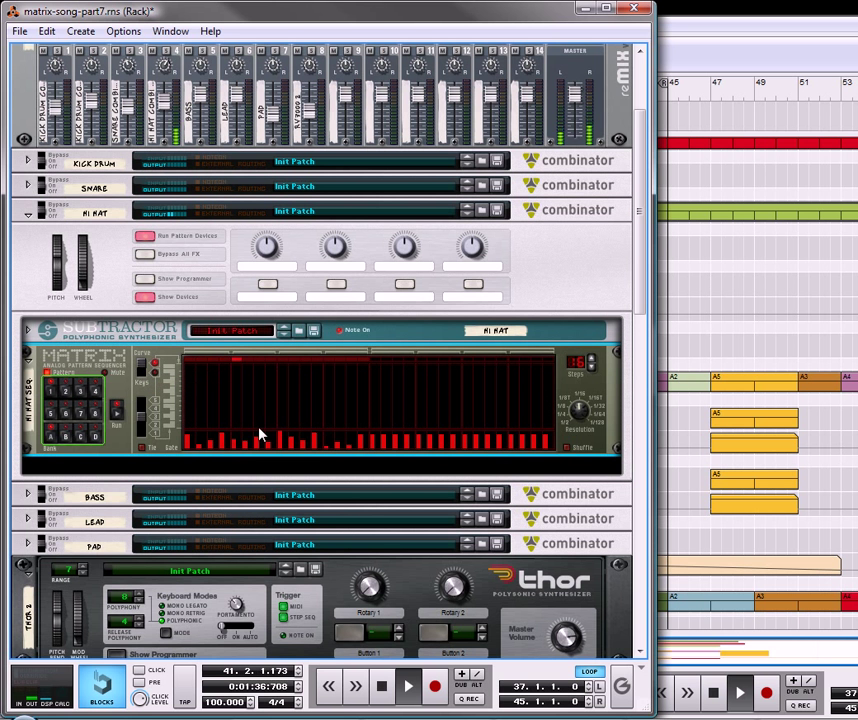
# Draw an uneven rising-and-falling curve over the first dozen Matrix steps, then show the rack's back
pyautogui.press('Tab')
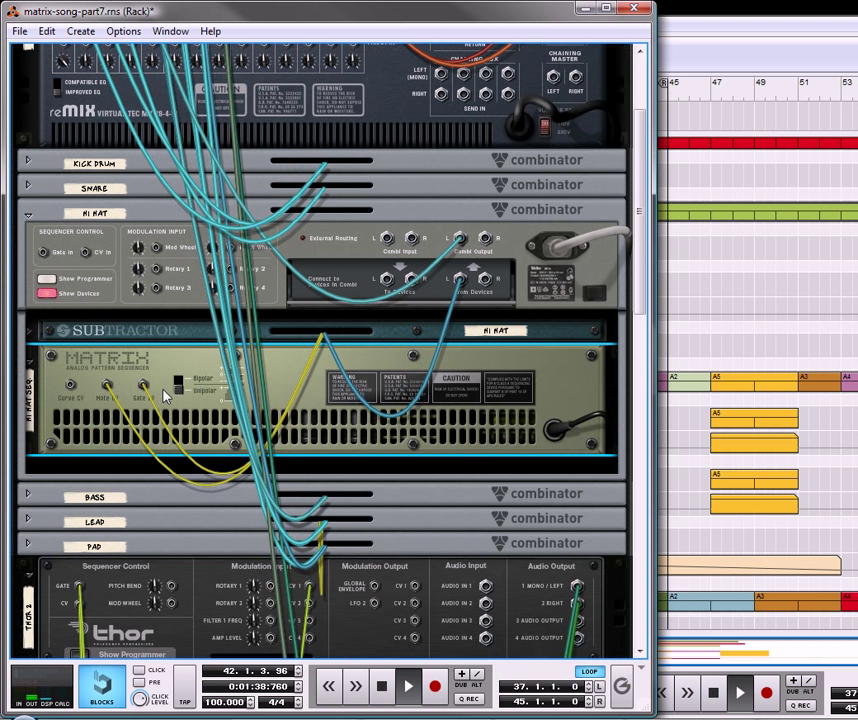
pyautogui.press('Tab')
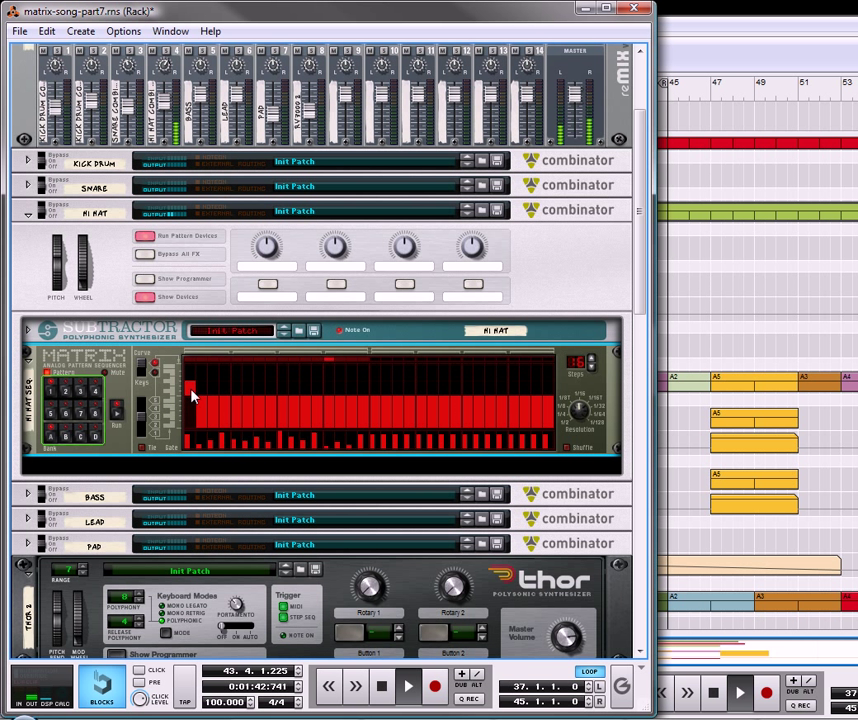
pyautogui.moveTo(191, 402)
pyautogui.mouseDown()
pyautogui.moveTo(212, 394)
pyautogui.moveTo(232, 406)
pyautogui.moveTo(228, 412)
pyautogui.moveTo(242, 385)
pyautogui.moveTo(264, 400)
pyautogui.moveTo(248, 399)
pyautogui.moveTo(278, 402)
pyautogui.moveTo(285, 416)
pyautogui.moveTo(298, 392)
pyautogui.moveTo(324, 414)
pyautogui.moveTo(337, 393)
pyautogui.moveTo(360, 393)
pyautogui.moveTo(325, 395)
pyautogui.moveTo(352, 416)
pyautogui.moveTo(305, 452)
pyautogui.moveTo(335, 418)
pyautogui.mouseUp()
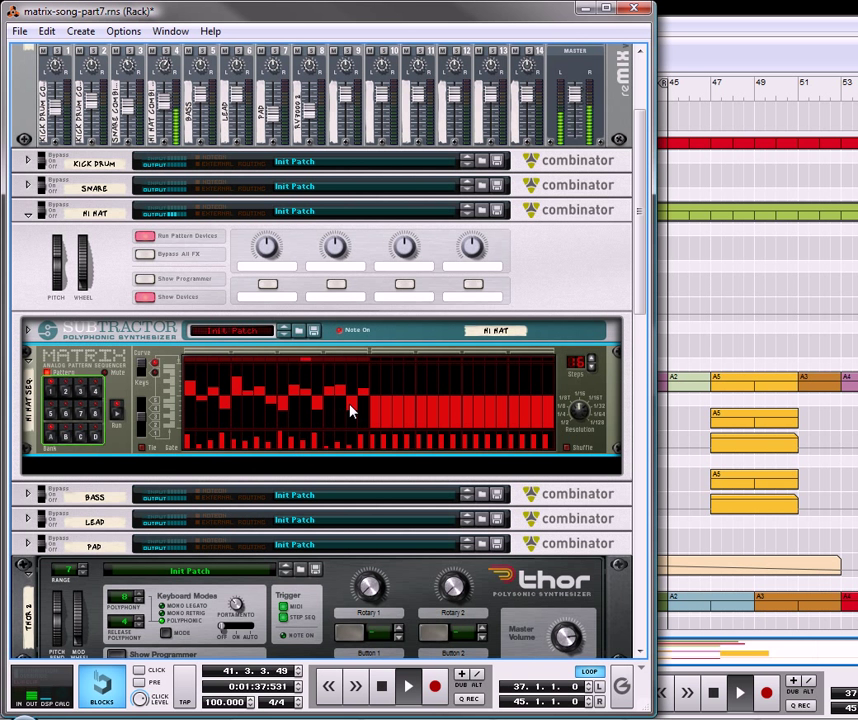
pyautogui.press('Tab')
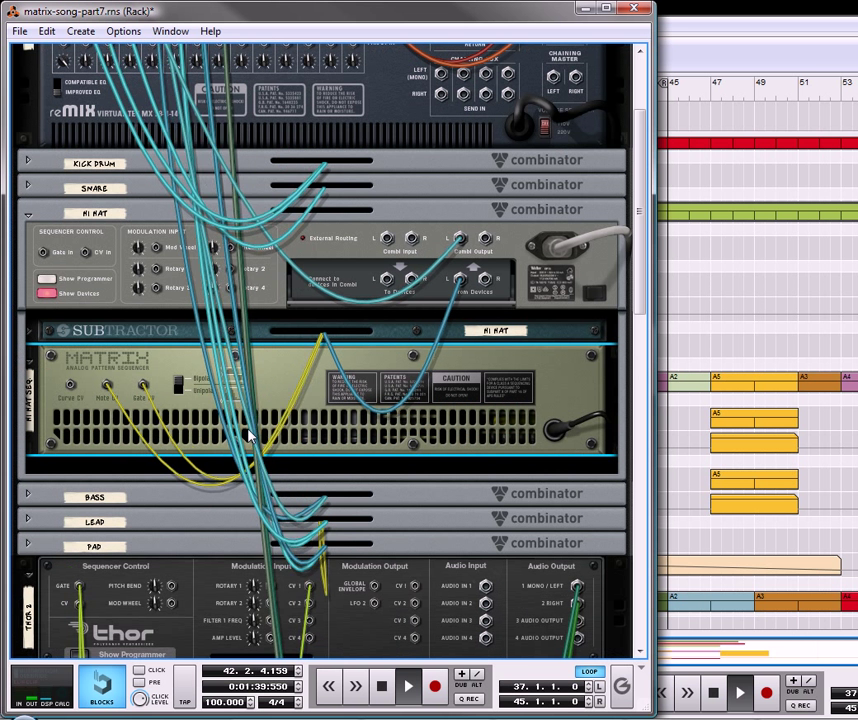
# Add a Spider CV Merger & Splitter under the hi-hat Matrix
pyautogui.click(30, 332)
pyautogui.scroll(-3, 148, 433)
pyautogui.scroll(-1, 148, 433)
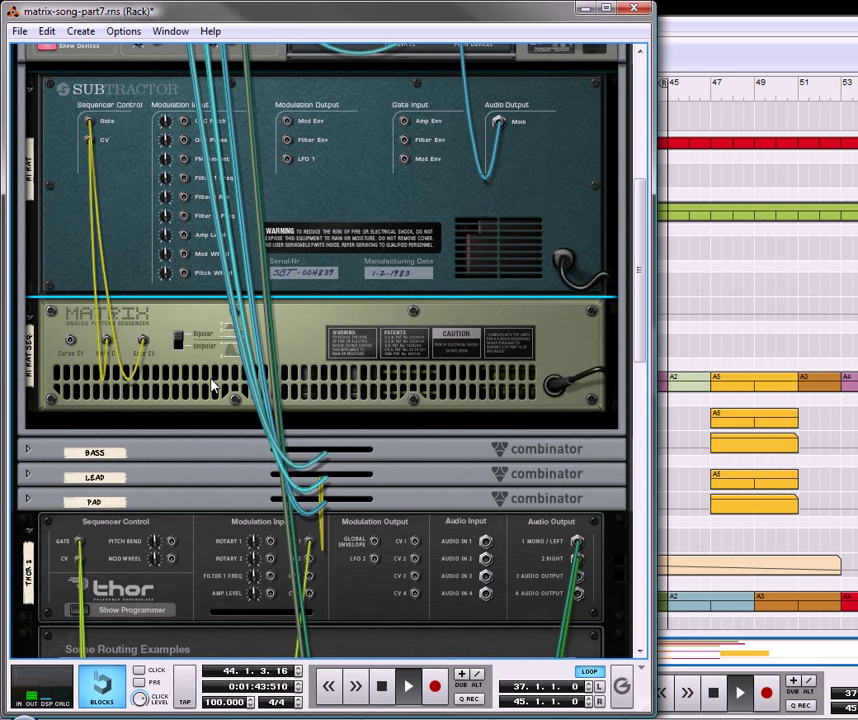
pyautogui.rightClick(215, 199)
pyautogui.moveTo(285, 350)
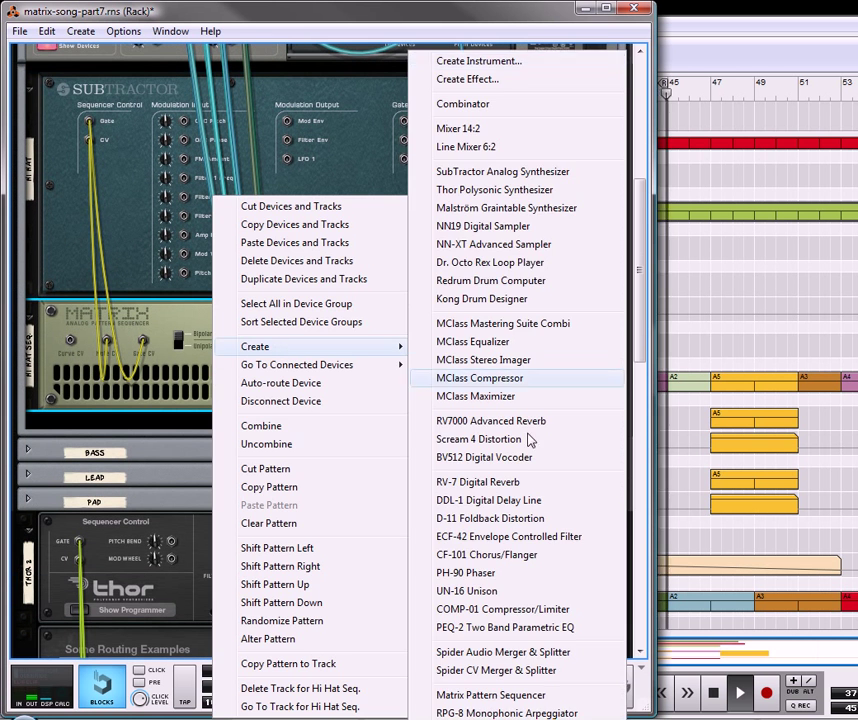
pyautogui.click(495, 671)
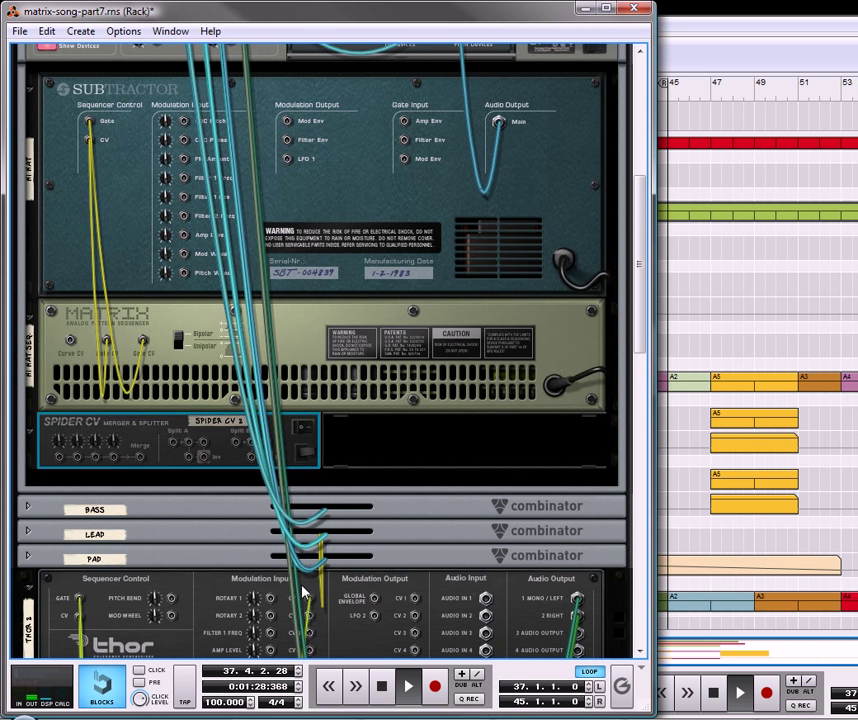
# Cable Matrix Curve CV into Spider Split A, and Split A out to SubTractor Filter Freq
pyautogui.click(122, 400)
pyautogui.moveTo(122, 400); pyautogui.dragTo(176, 177)
pyautogui.click(191, 447)
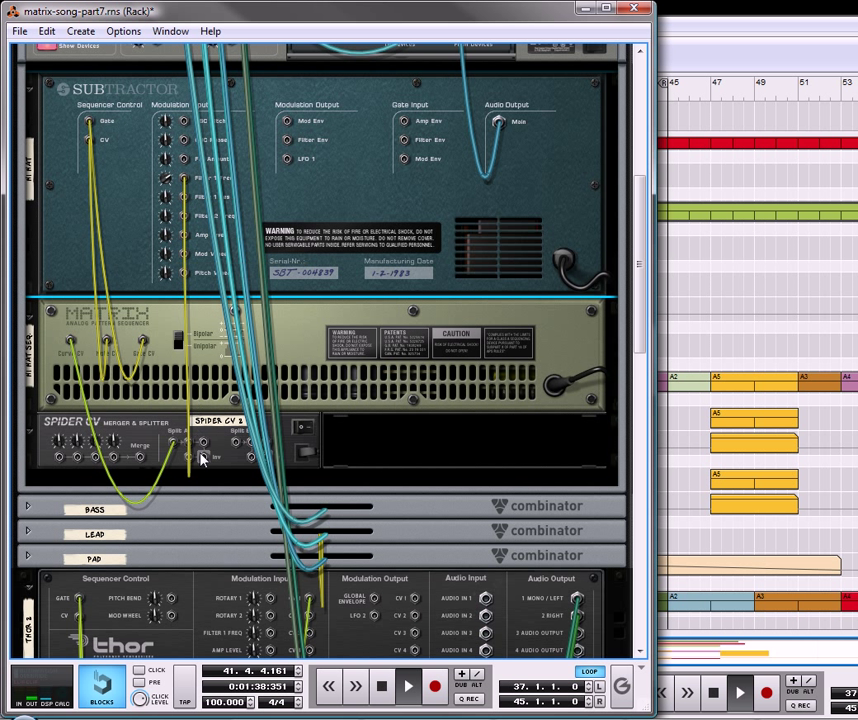
pyautogui.moveTo(204, 443); pyautogui.dragTo(181, 198)
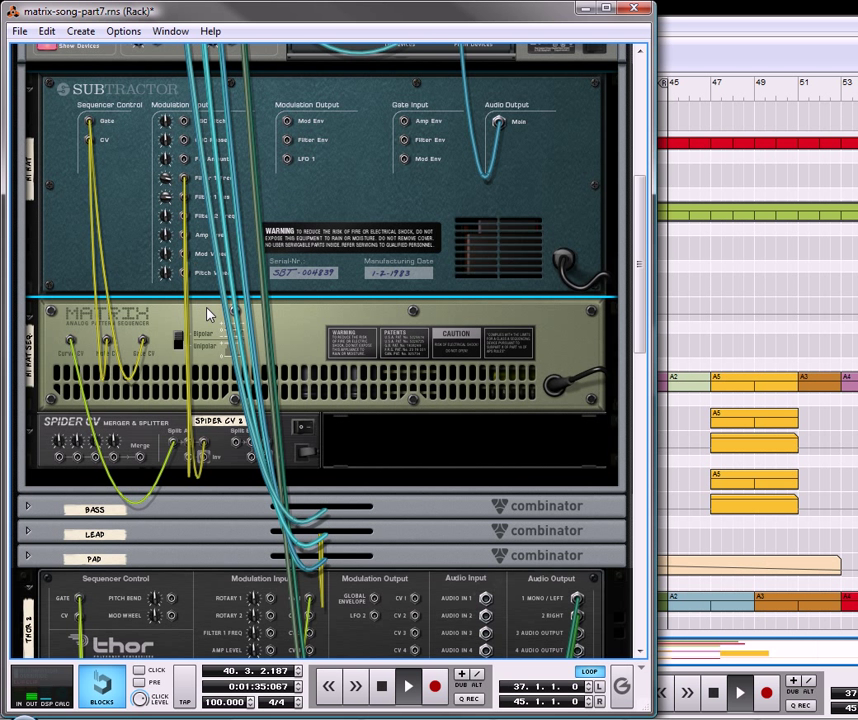
pyautogui.press('Tab')
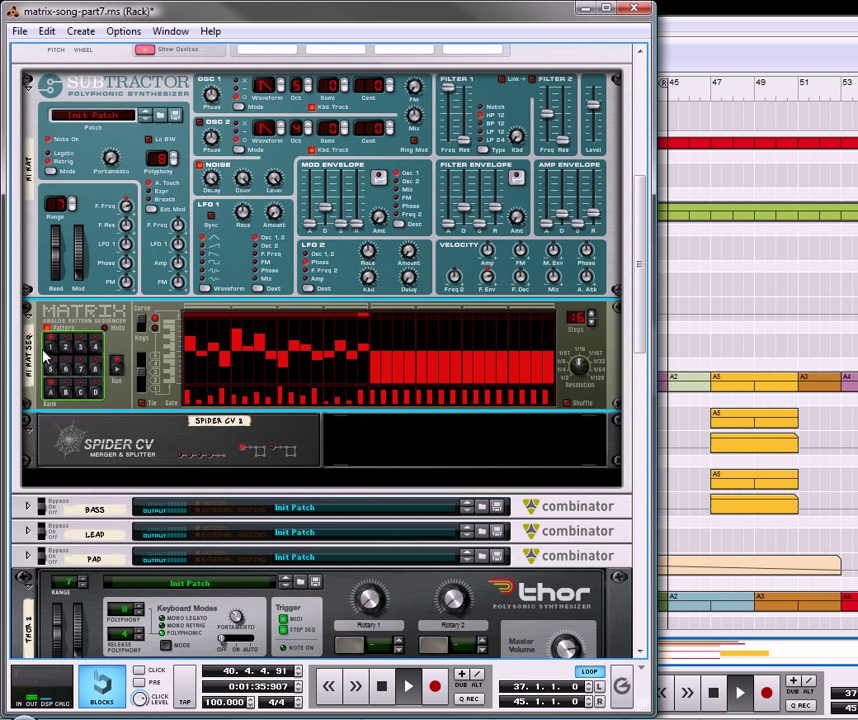
# Collapse the HI HAT combinator's Matrix and SubTractor devices to thin strips
pyautogui.click(33, 318)
pyautogui.scroll(3, 205, 370)
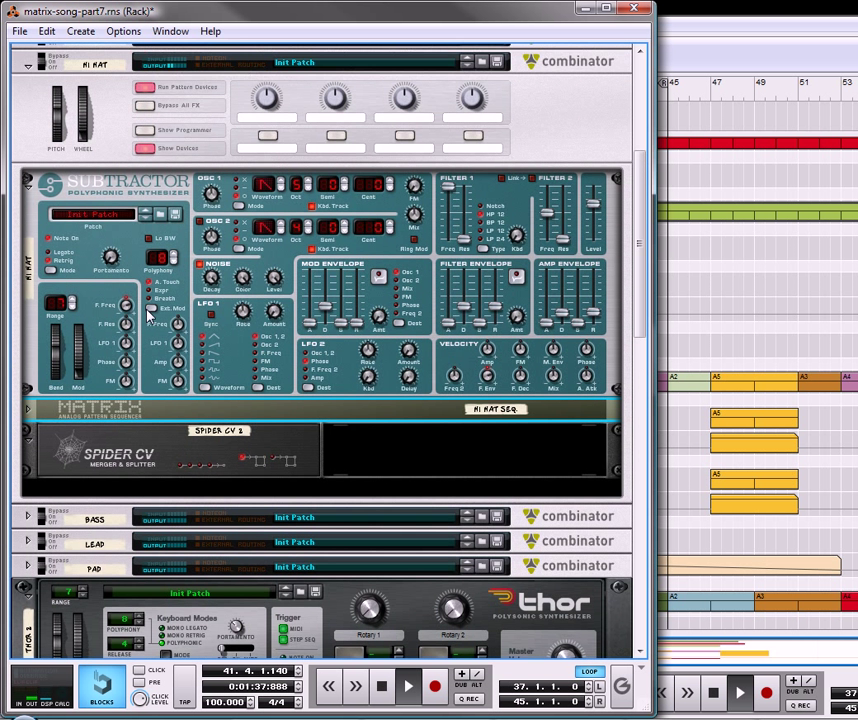
pyautogui.click(24, 182)
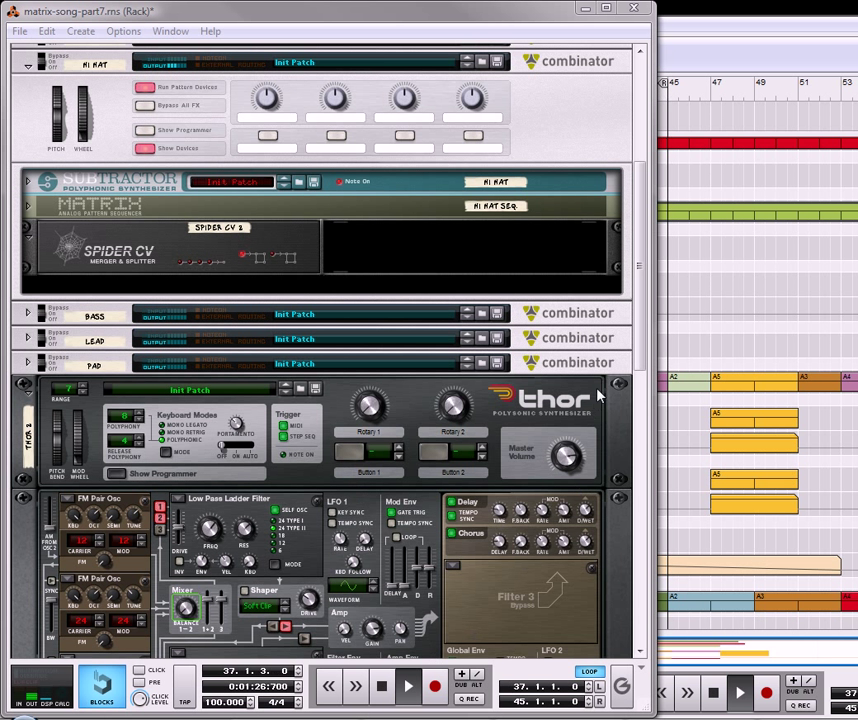
pyautogui.scroll(-3, 636, 321)
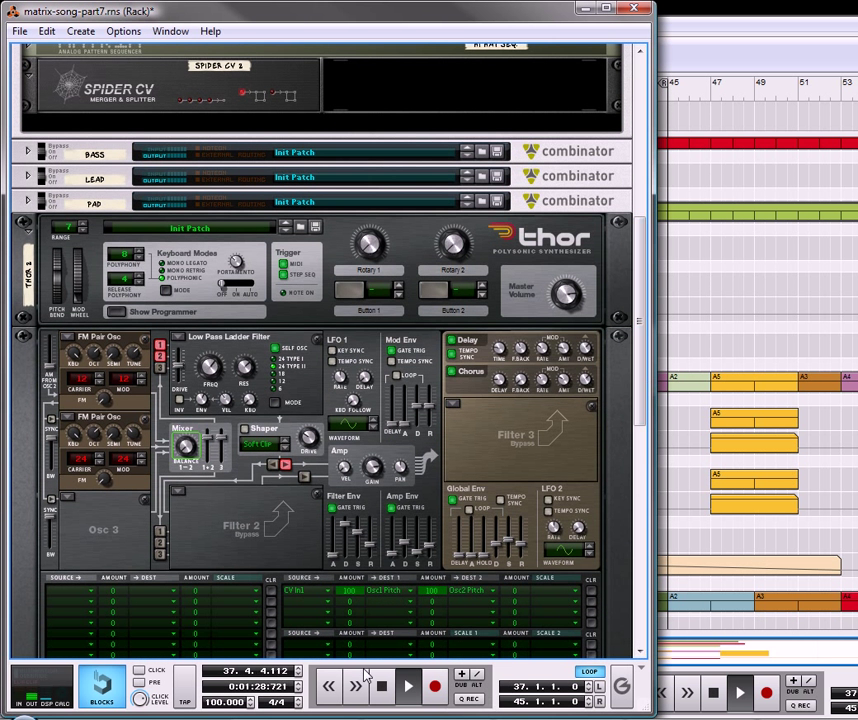
pyautogui.scroll(2, 215, 340)
pyautogui.scroll(4, 212, 345)
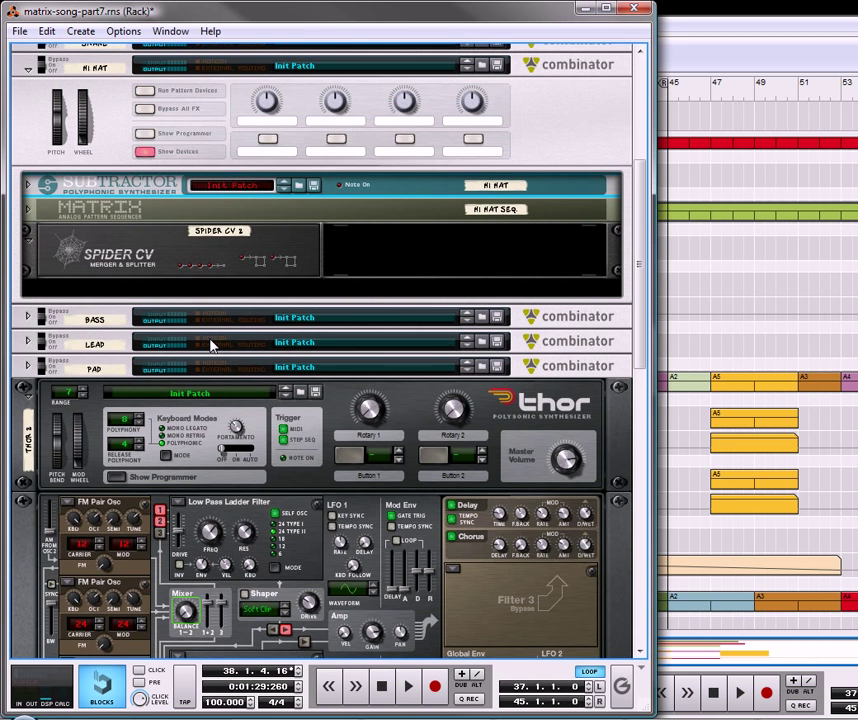
pyautogui.scroll(2, 212, 347)
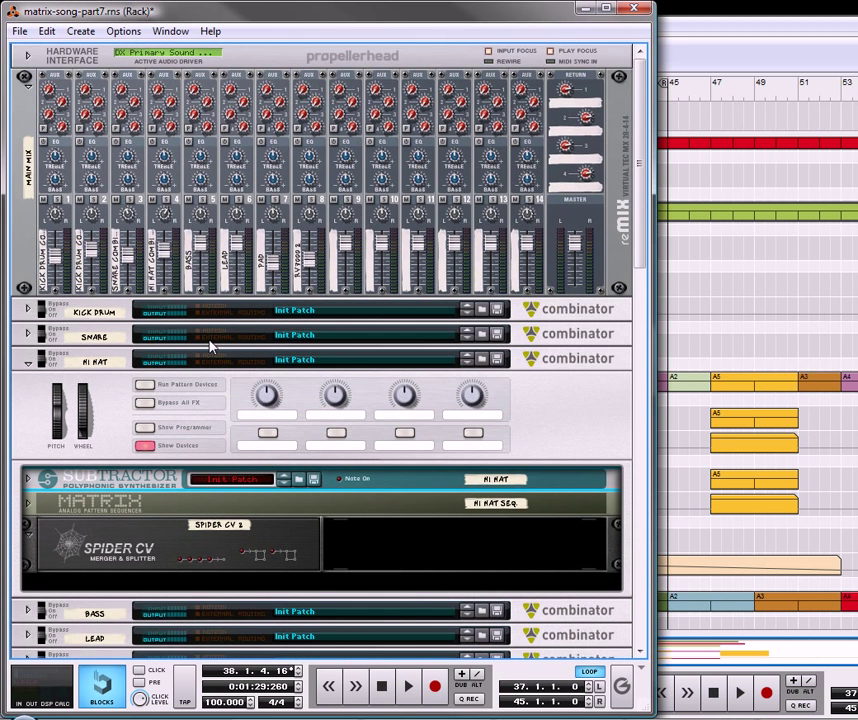
pyautogui.scroll(-7, 214, 350)
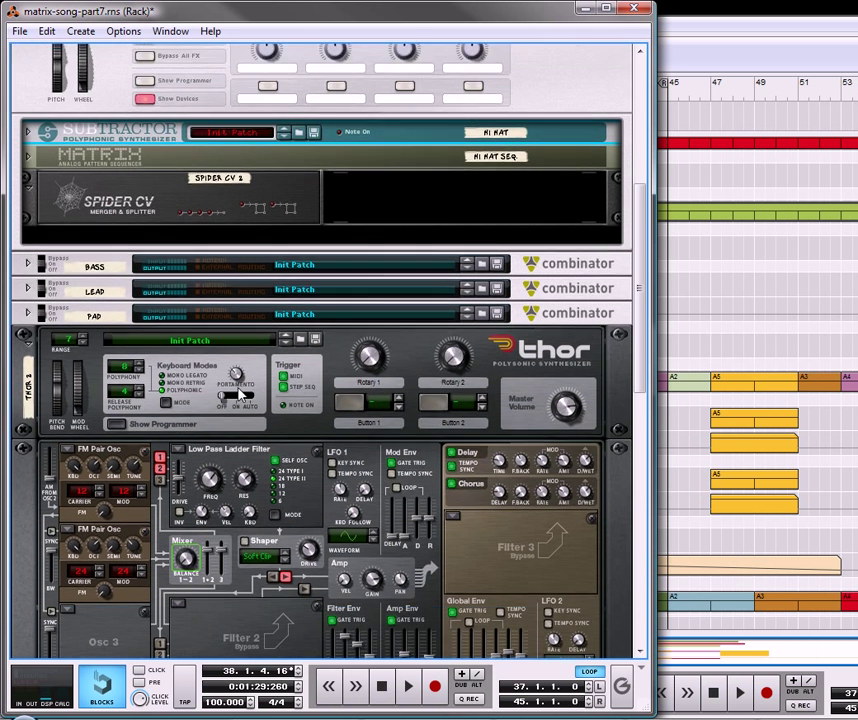
# Bring the transport panel's tempo to 92 BPM while the bar 37–45 loop plays
pyautogui.scroll(-4, 283, 460)
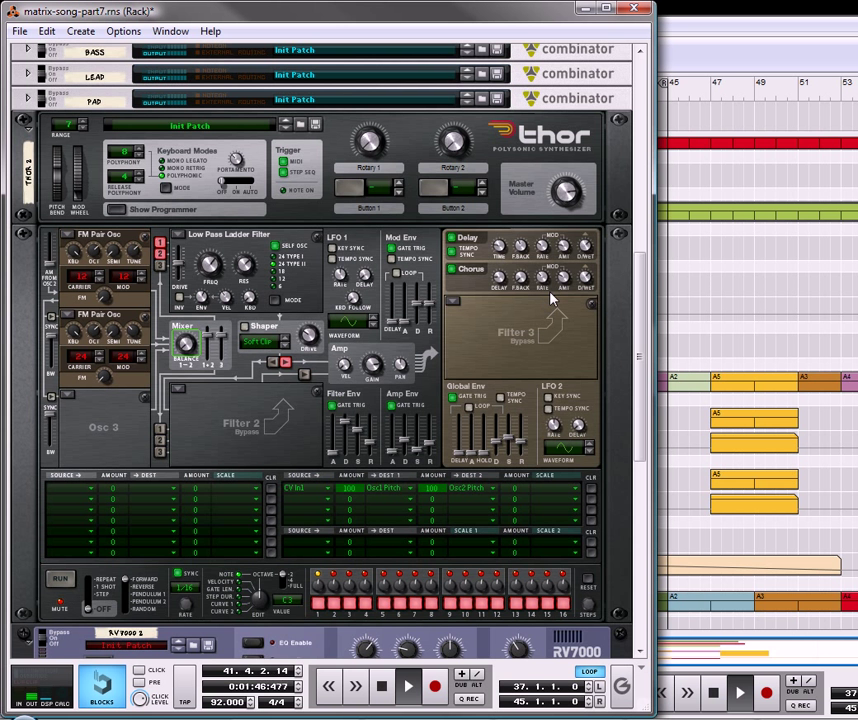
pyautogui.scroll(2, 393, 314)
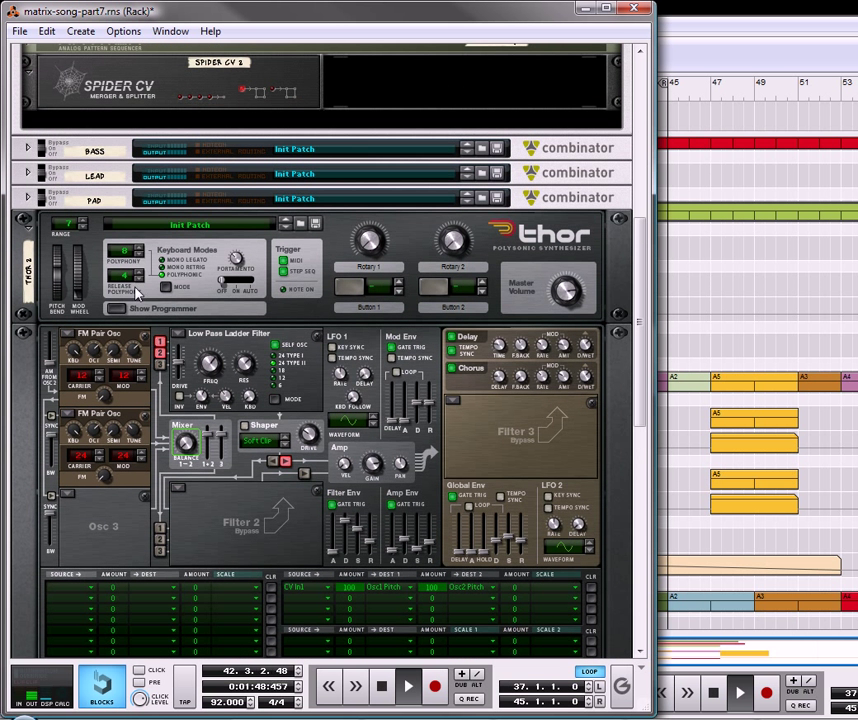
pyautogui.scroll(-1, 200, 585)
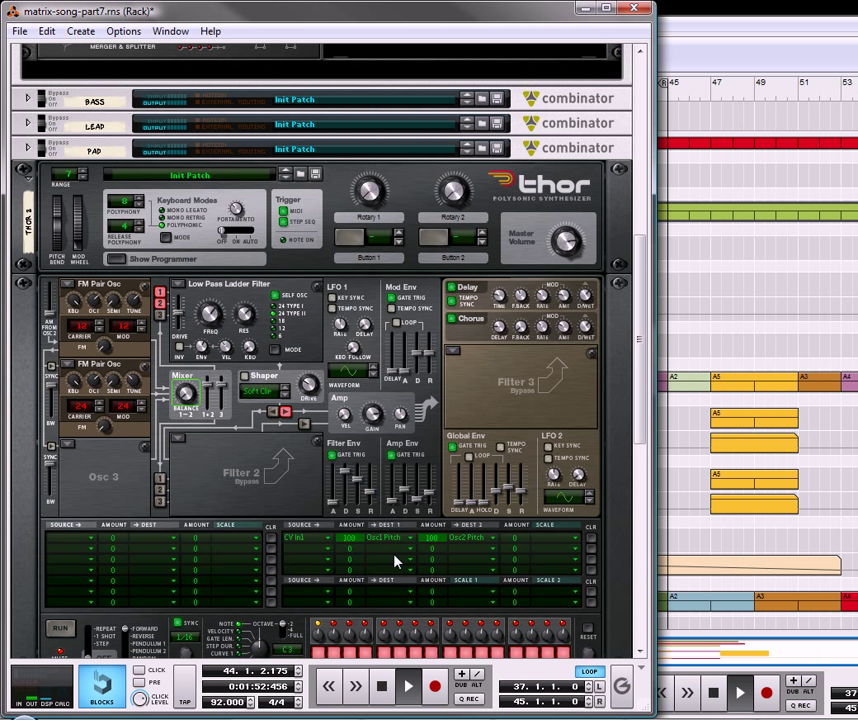
pyautogui.scroll(1, 385, 480)
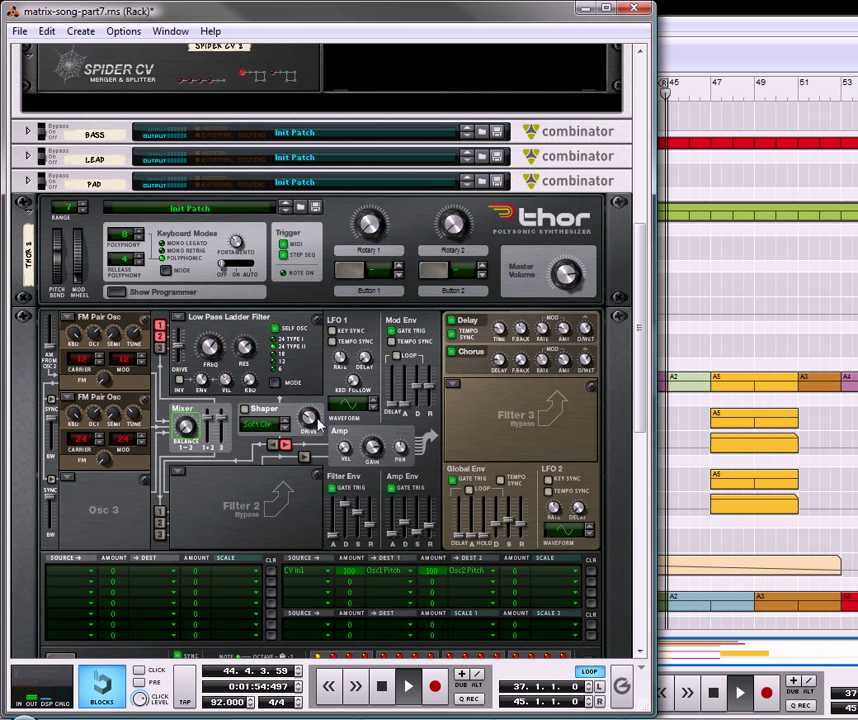
pyautogui.scroll(-1, 348, 410)
pyautogui.scroll(-1, 348, 410)
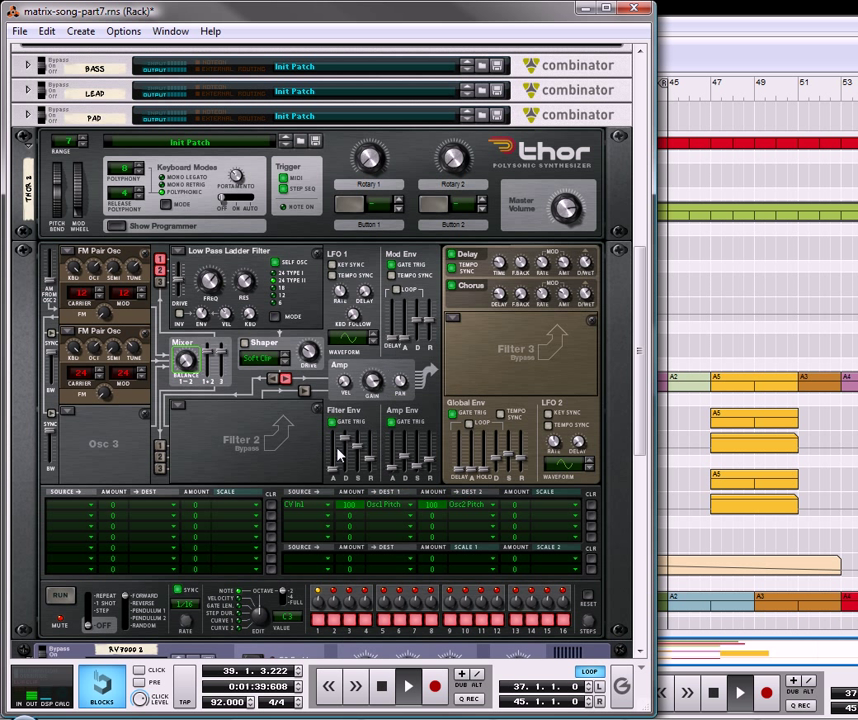
# Collapse Thor's programmer to reveal the Spring RV7000 reverb and the Bell Seq and Bell Arp sequencers
pyautogui.scroll(-2, 375, 465)
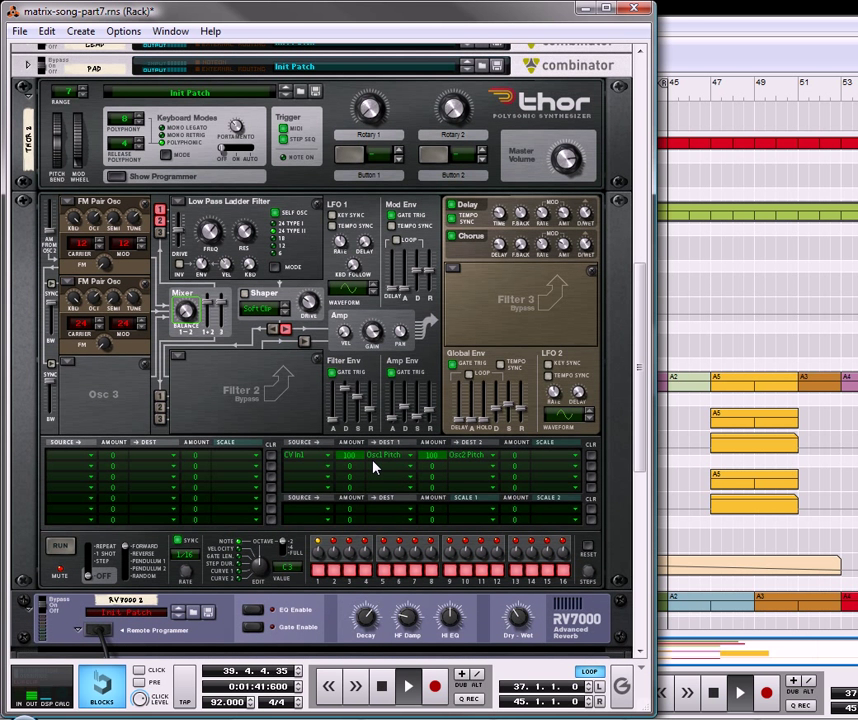
pyautogui.scroll(-6, 375, 465)
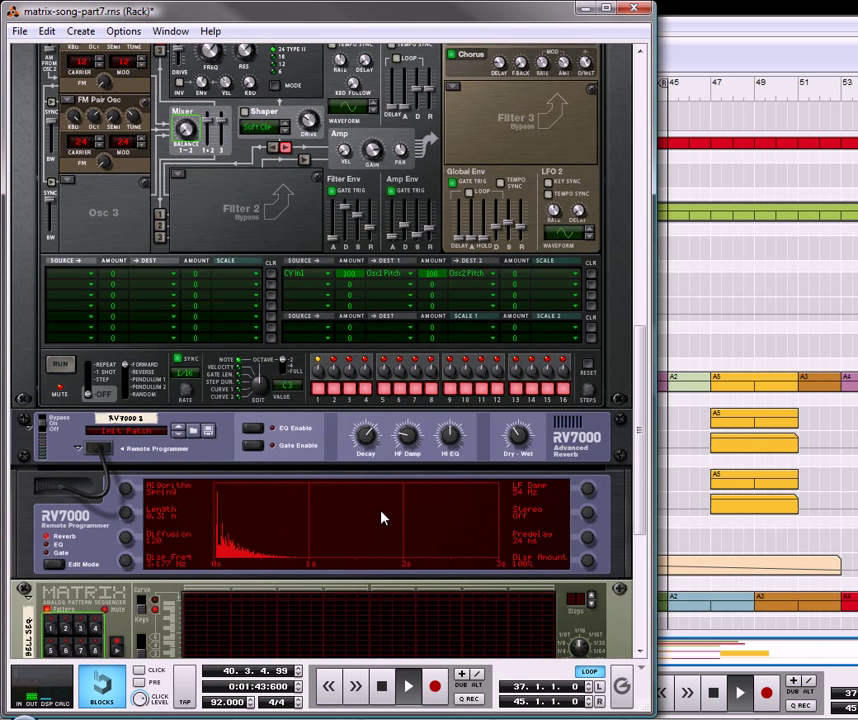
pyautogui.scroll(9, 383, 517)
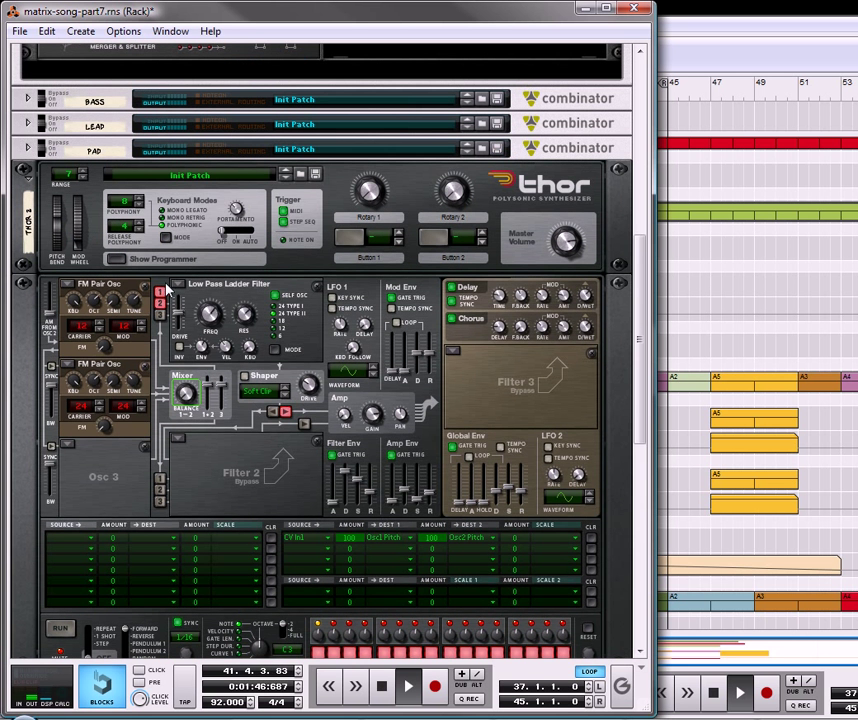
pyautogui.click(113, 259)
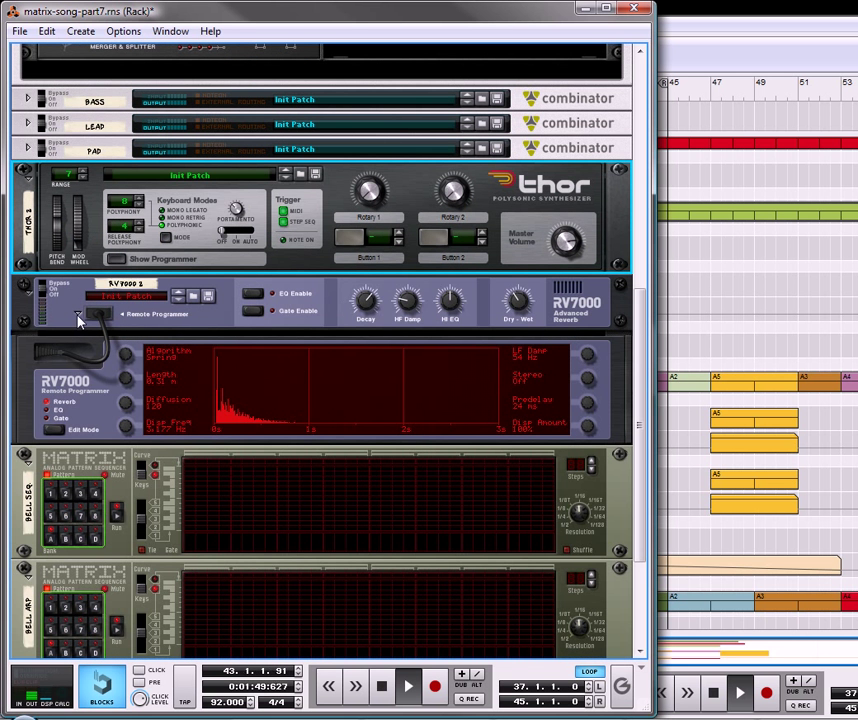
pyautogui.scroll(-5, 338, 361)
pyautogui.scroll(3, 345, 396)
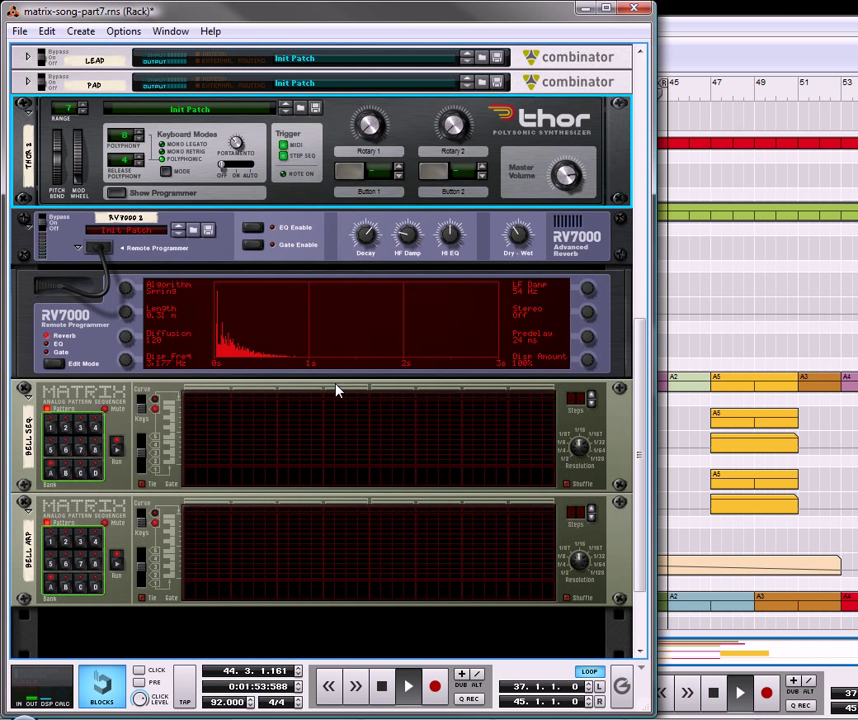